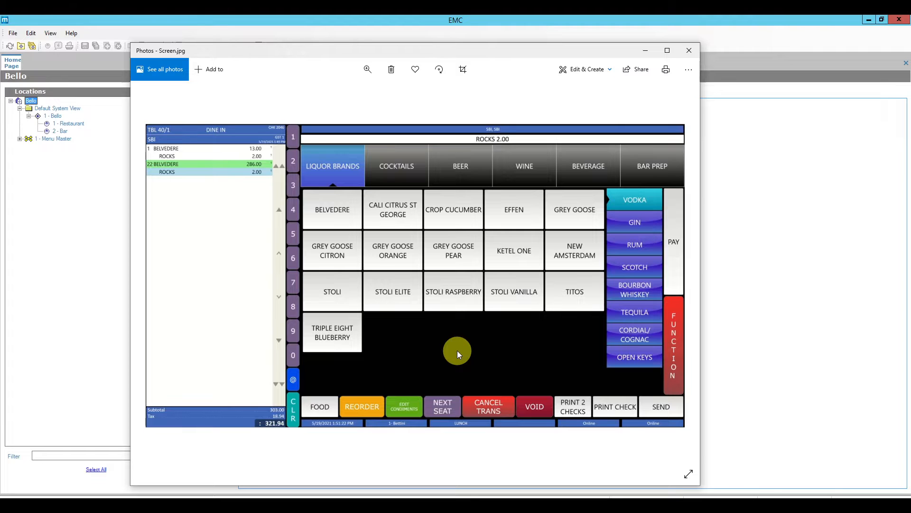
# Open page record 30, Transactions, in the Page Design editor.
pyautogui.click(811, 272)
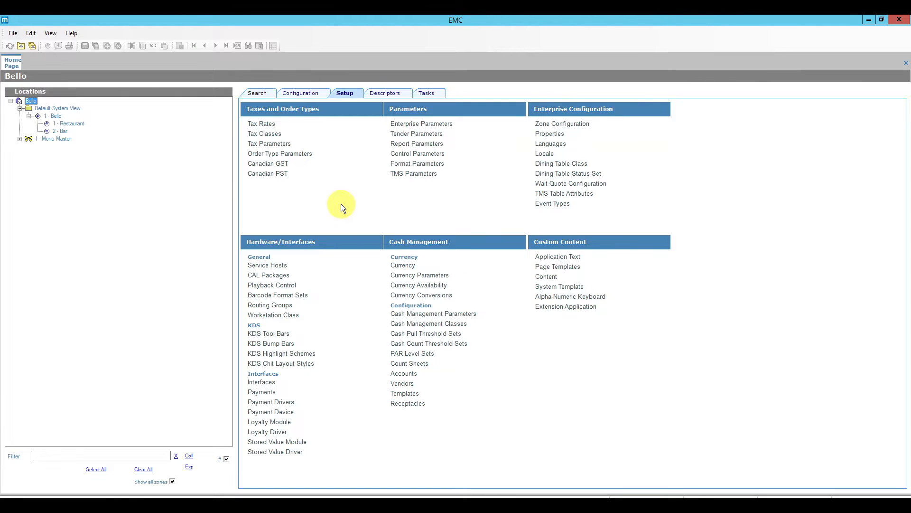
pyautogui.click(310, 93)
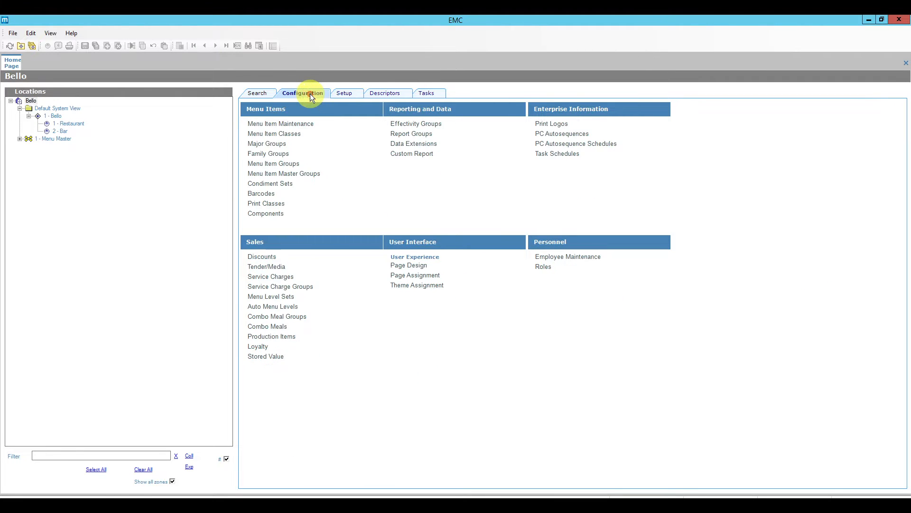
pyautogui.click(411, 266)
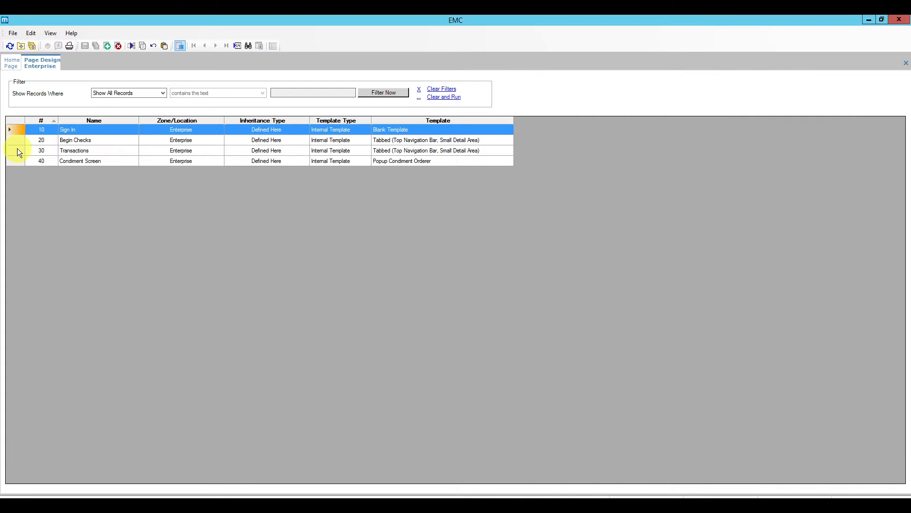
pyautogui.click(21, 150)
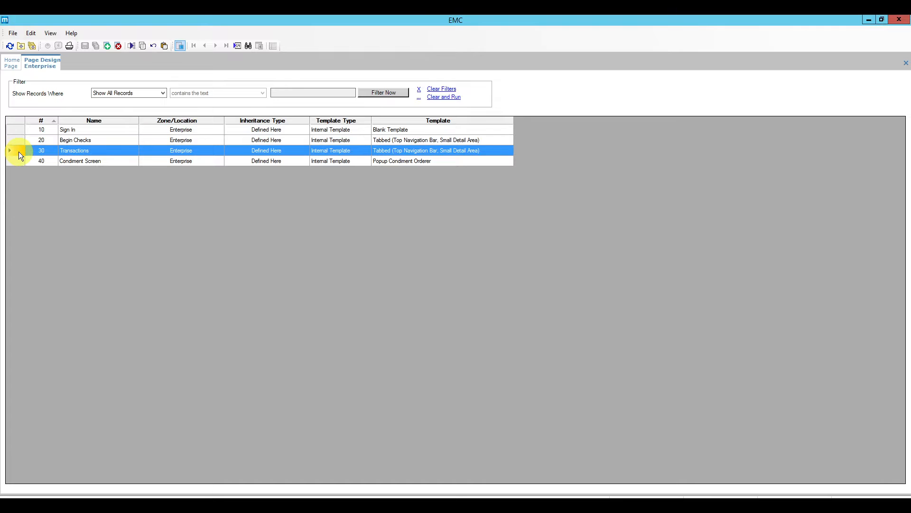
pyautogui.doubleClick(16, 151)
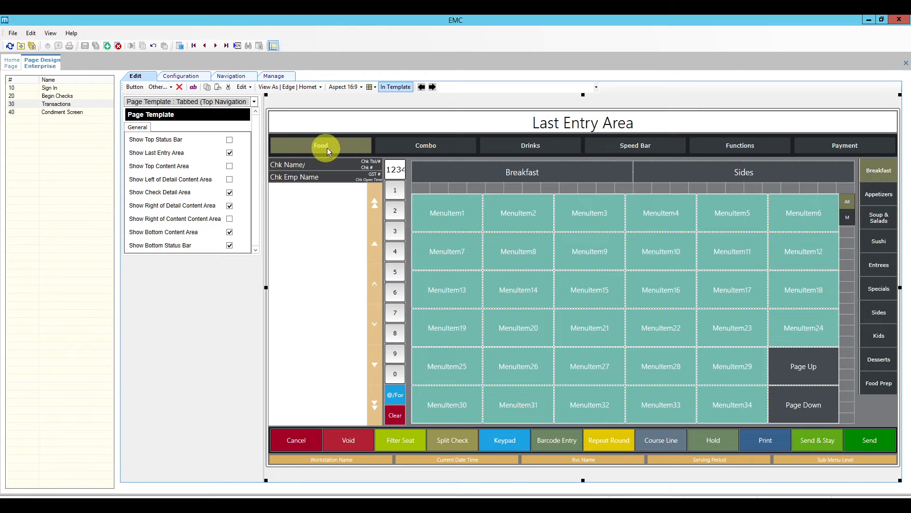
# Preview the Drinks, Functions and Payment sections, ending back on Drinks.
pyautogui.click(546, 144)
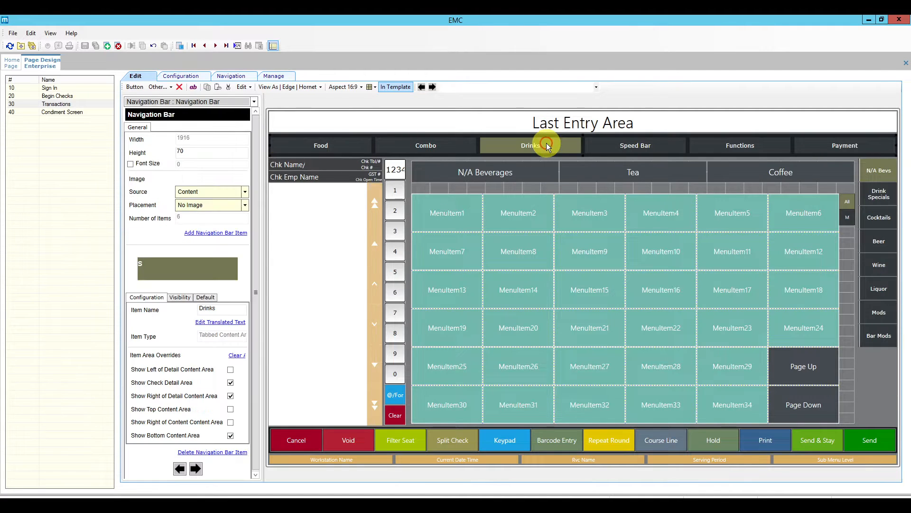
pyautogui.click(742, 148)
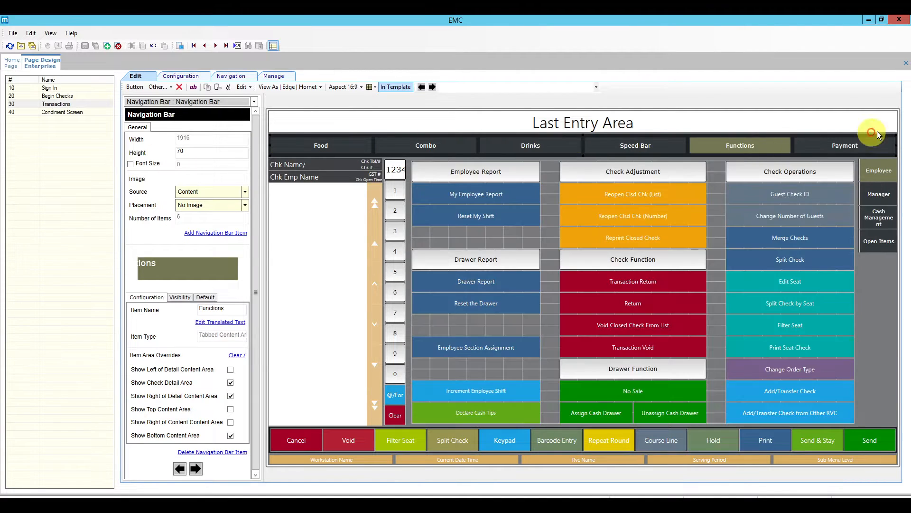
pyautogui.click(836, 150)
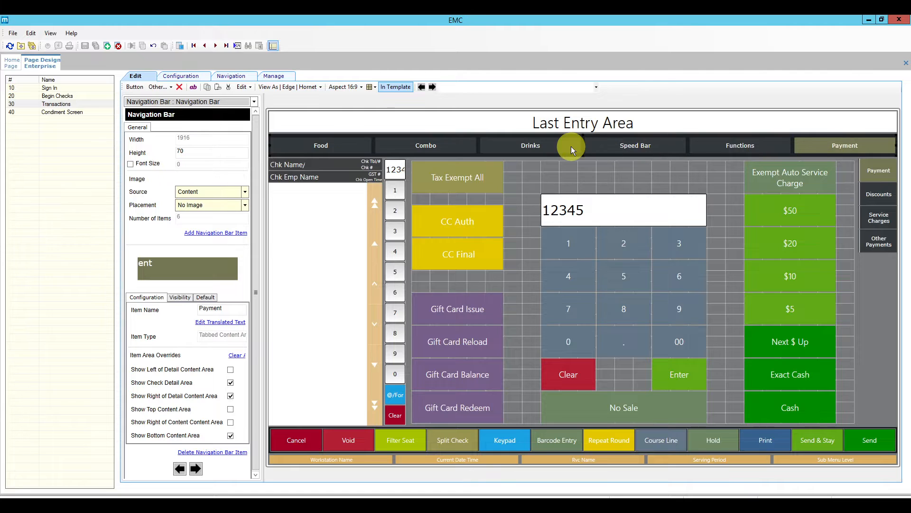
pyautogui.click(537, 147)
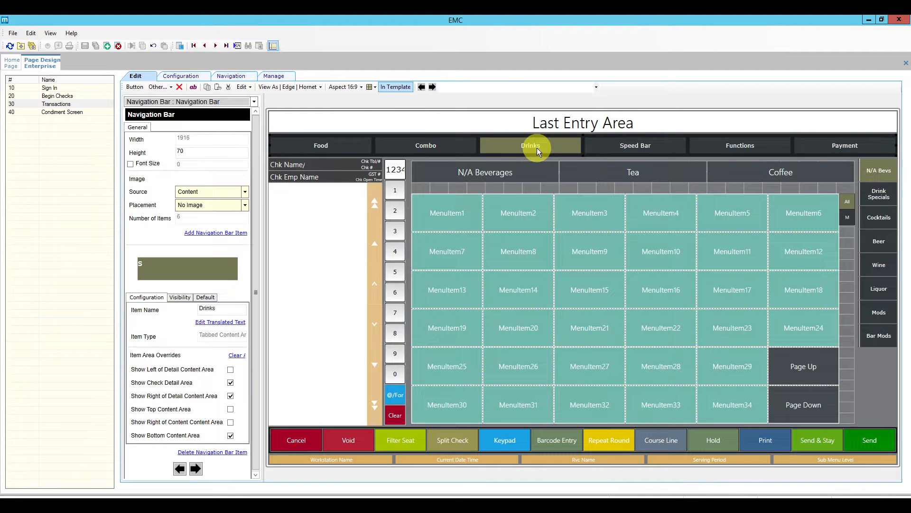
# Inspect the lookup settings of the drinks menu-item grid and the N/A Beverages tab.
pyautogui.click(584, 215)
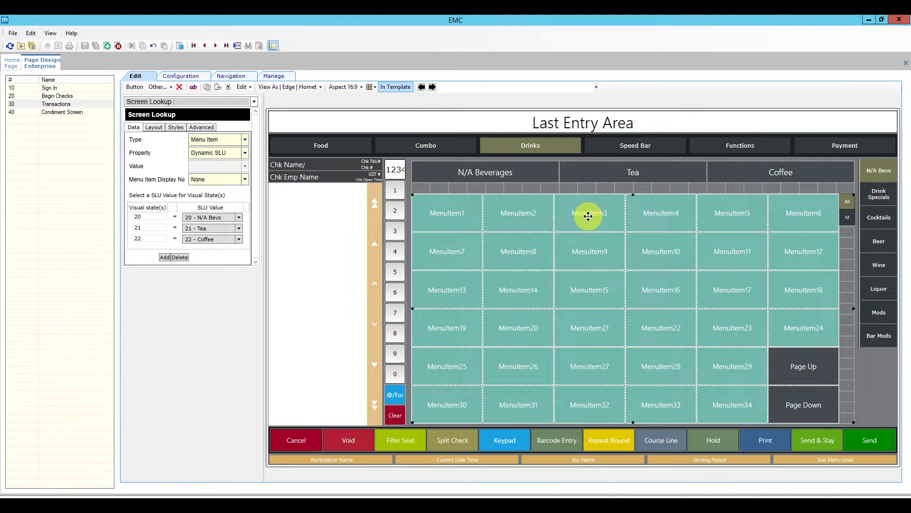
pyautogui.click(518, 171)
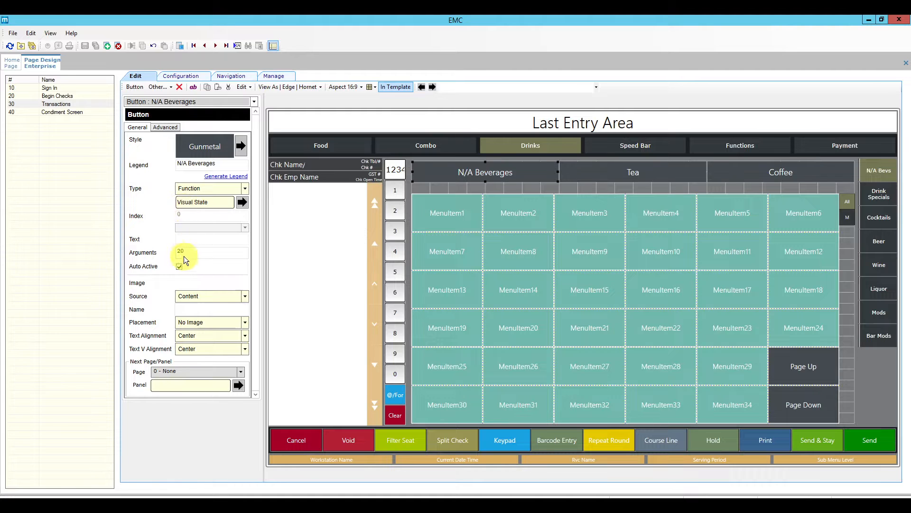
pyautogui.click(576, 255)
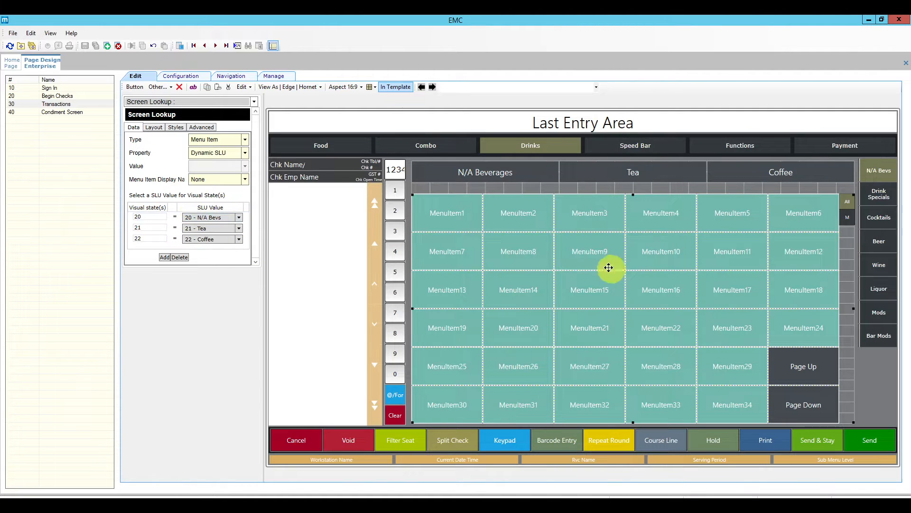
pyautogui.moveTo(608, 268)
pyautogui.mouseDown()
pyautogui.moveTo(614, 259)
pyautogui.moveTo(602, 272)
pyautogui.moveTo(608, 267)
pyautogui.mouseUp()
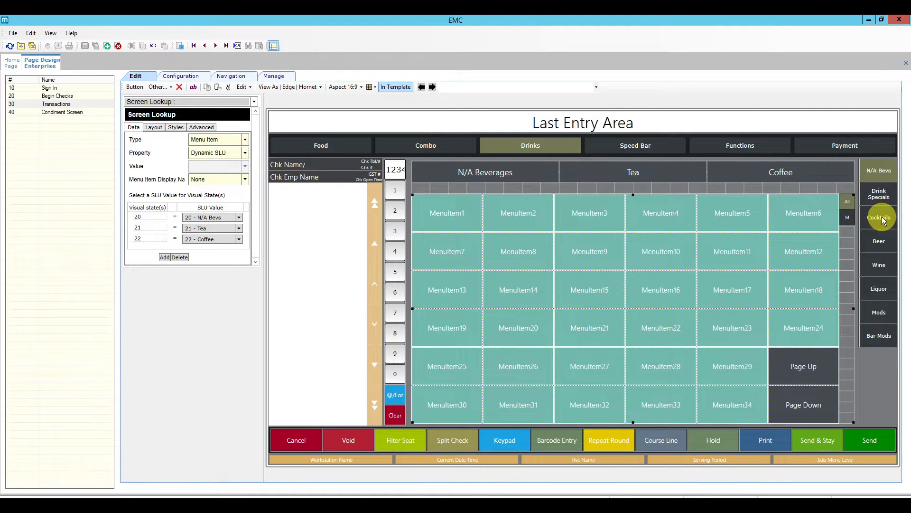
# Show the Liquor category, inspect its Vodka tab and grid lookup, then deselect.
pyautogui.click(883, 289)
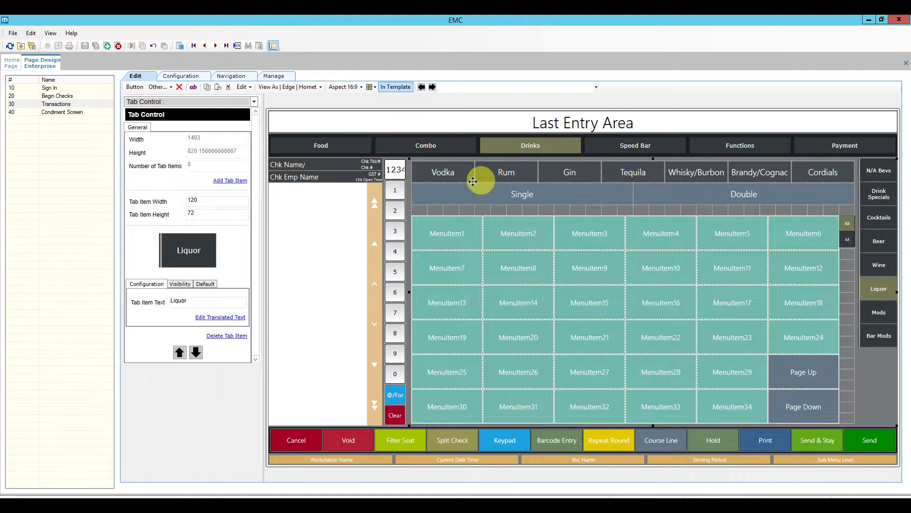
pyautogui.click(457, 177)
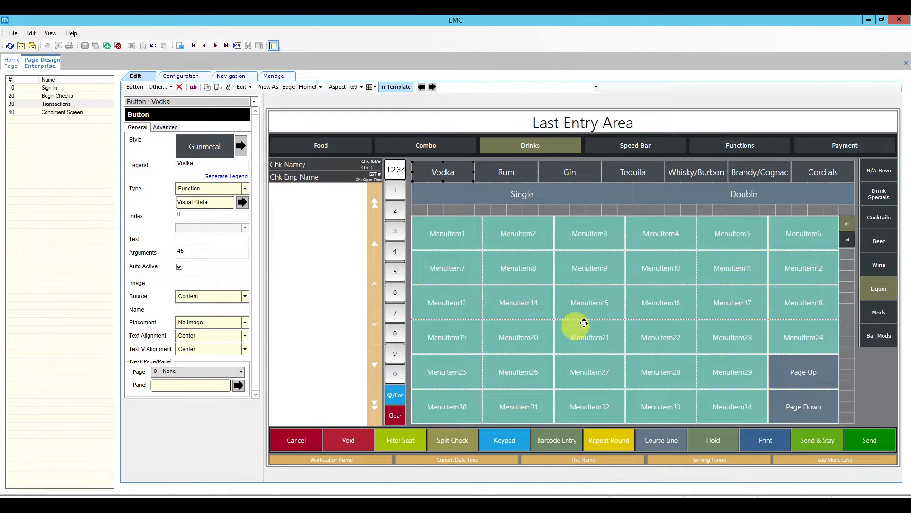
pyautogui.click(574, 311)
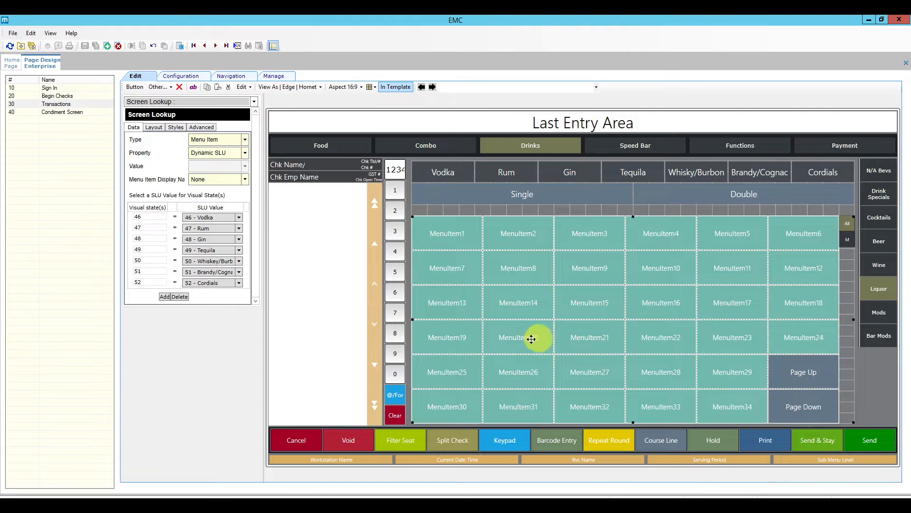
pyautogui.click(491, 330)
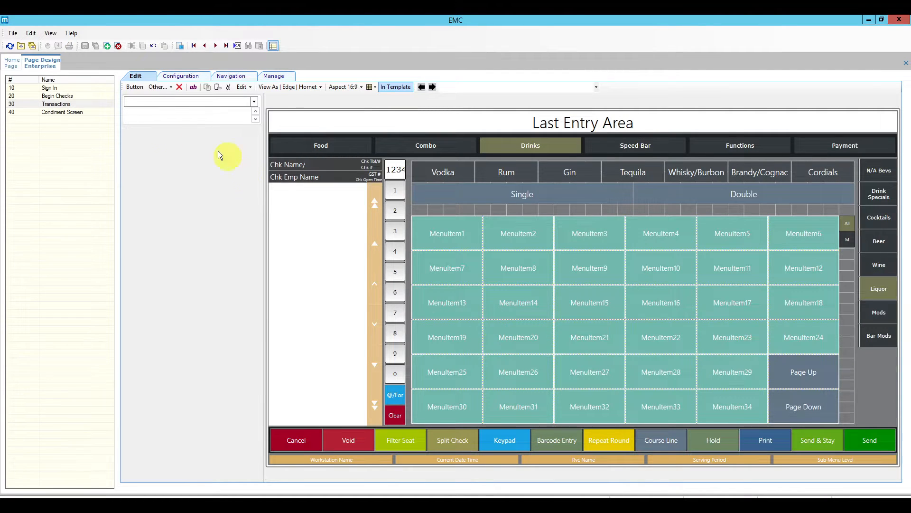
# Add a new page with record number 100 named Bar.
pyautogui.click(108, 46)
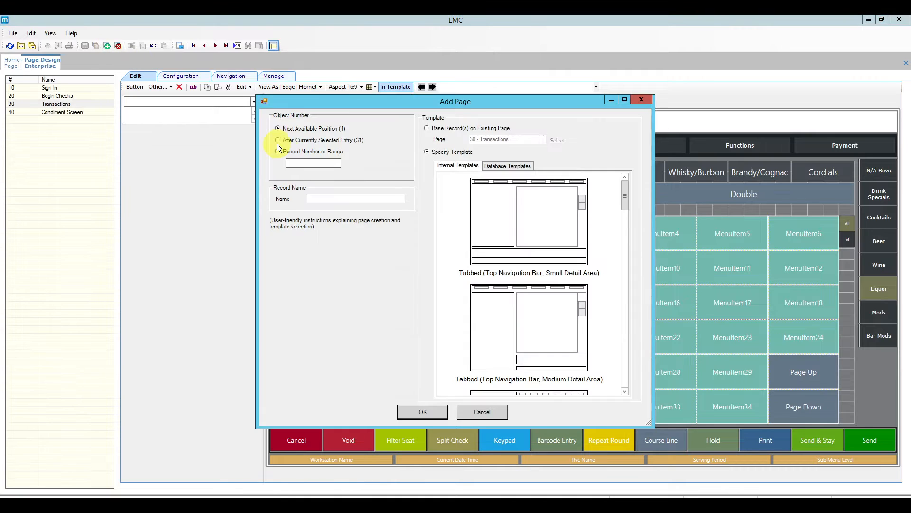
pyautogui.click(292, 152)
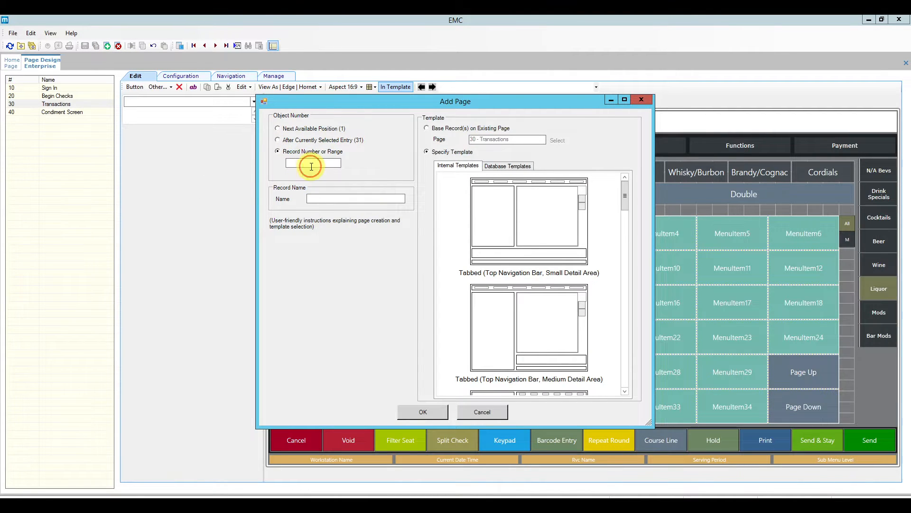
pyautogui.click(309, 167)
pyautogui.write('100')
pyautogui.click(325, 197)
pyautogui.write('Bar')
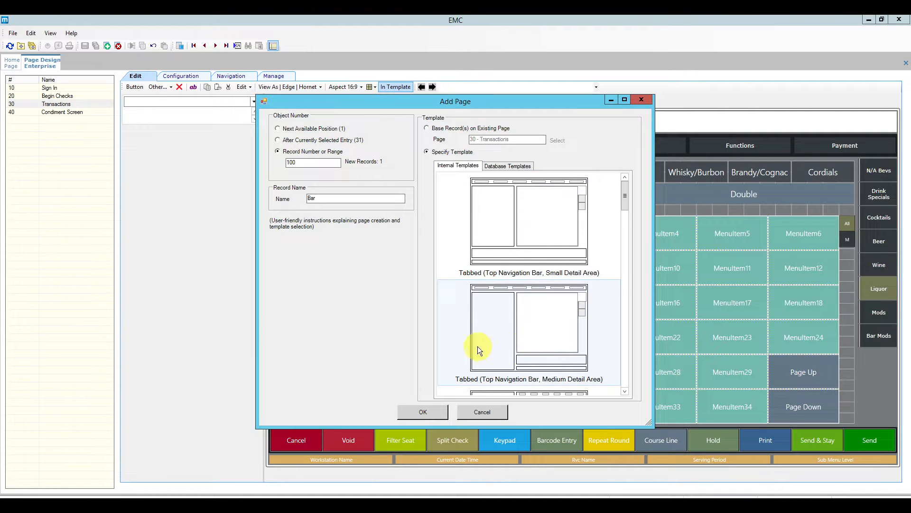
# Choose the Tabbed (Top Navigation Bar, Small Detail Area) template and create the page.
pyautogui.click(624, 391)
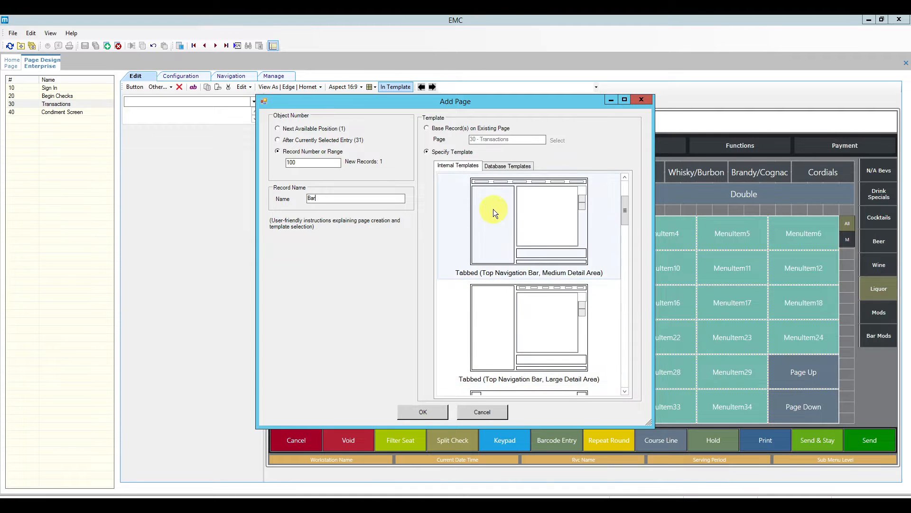
pyautogui.moveTo(625, 213); pyautogui.dragTo(624, 201)
pyautogui.click(548, 218)
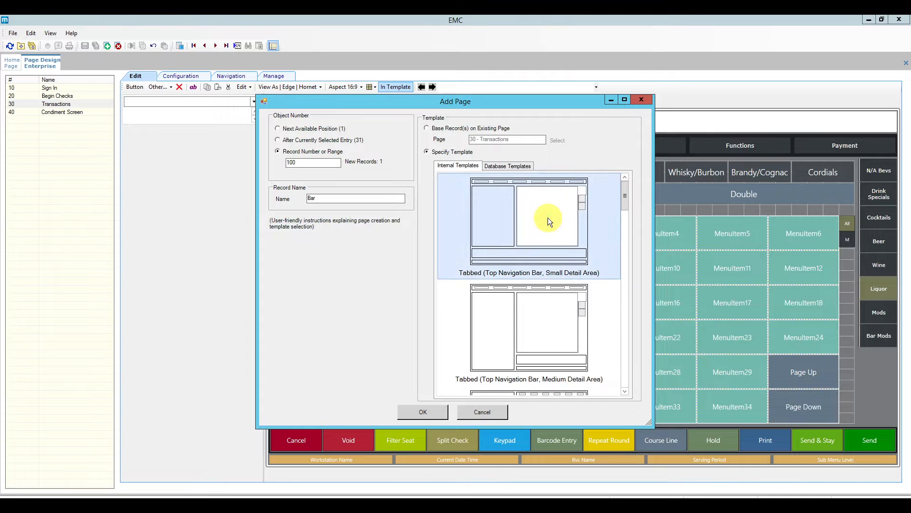
pyautogui.click(625, 391)
pyautogui.click(625, 392)
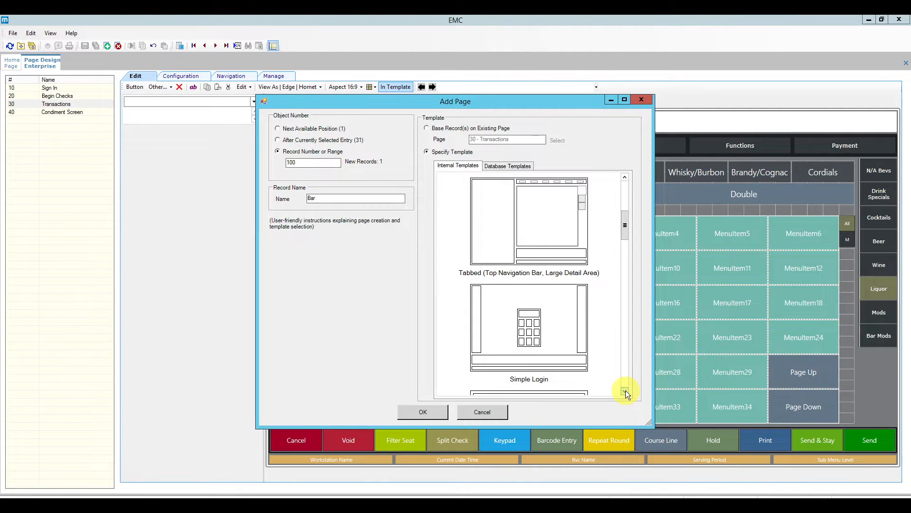
pyautogui.click(625, 391)
pyautogui.click(625, 391)
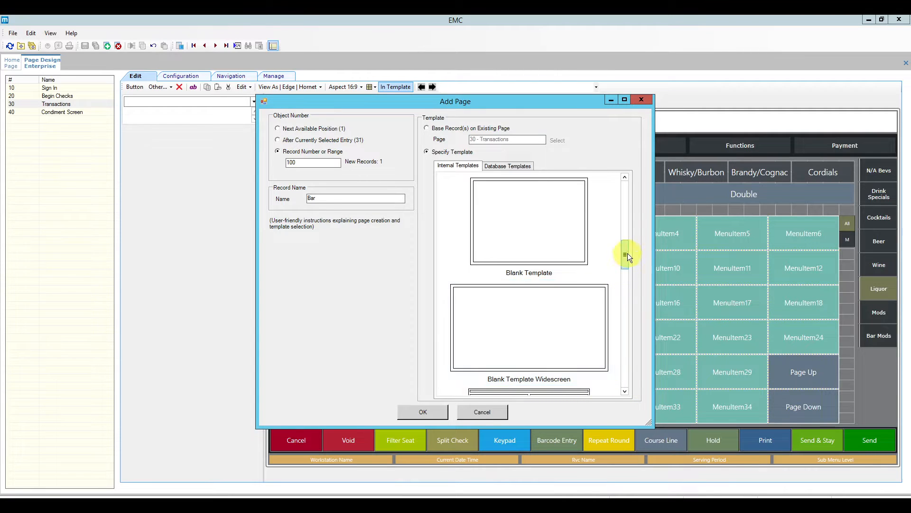
pyautogui.moveTo(625, 254); pyautogui.dragTo(627, 197)
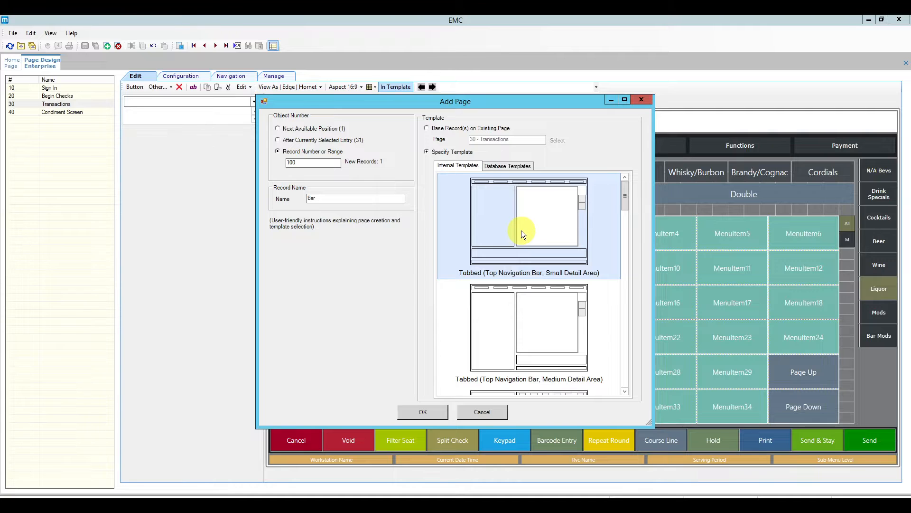
pyautogui.click(423, 412)
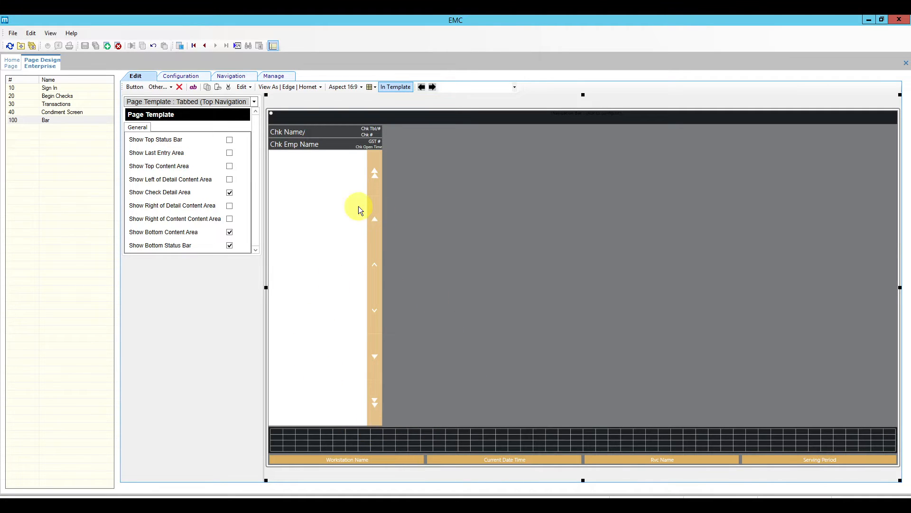
# Set the default theme palette to Ocean and save the theme assignment.
pyautogui.click(11, 63)
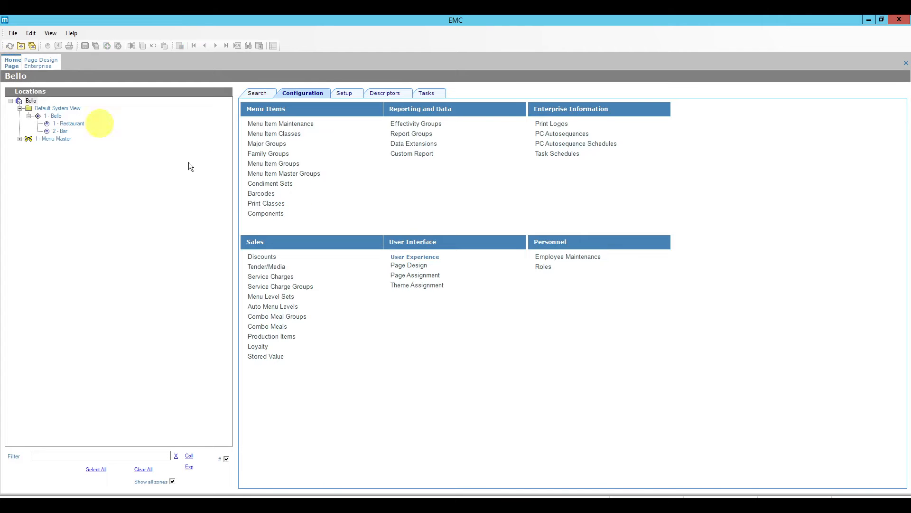
pyautogui.click(409, 285)
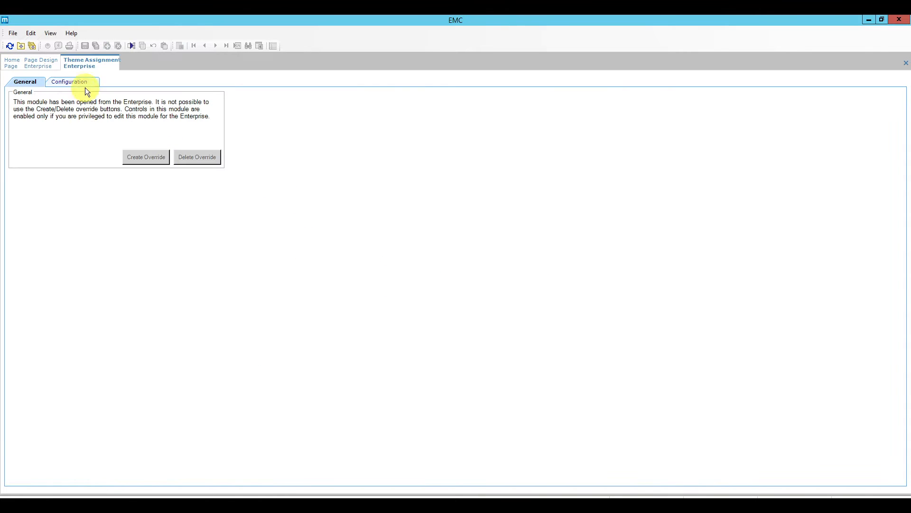
pyautogui.click(80, 87)
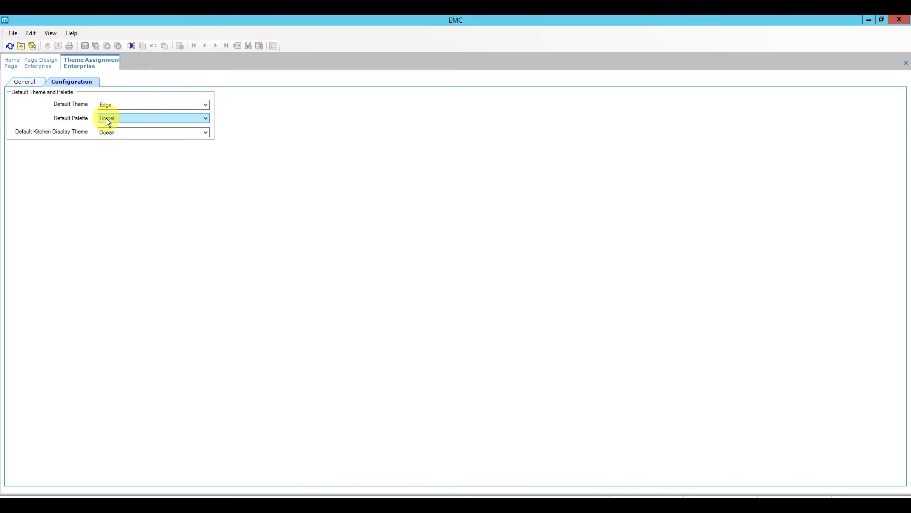
pyautogui.click(152, 118)
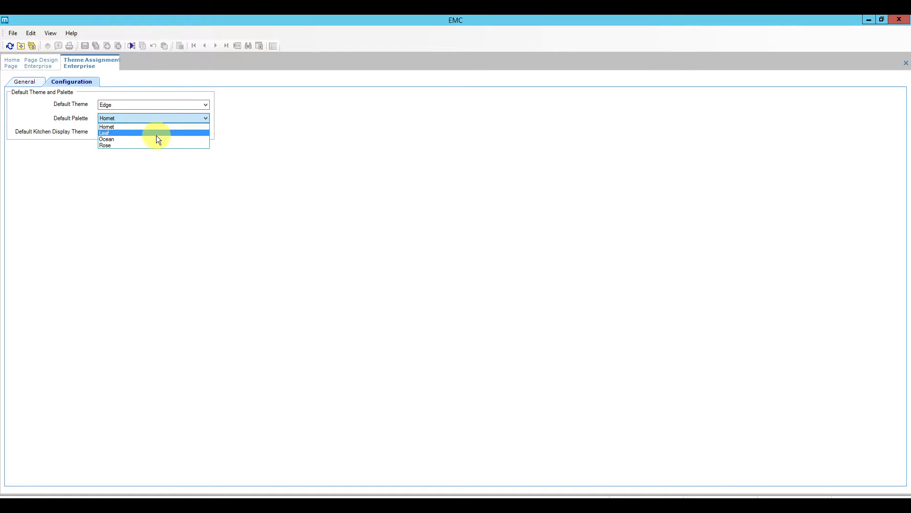
pyautogui.click(156, 138)
pyautogui.click(84, 46)
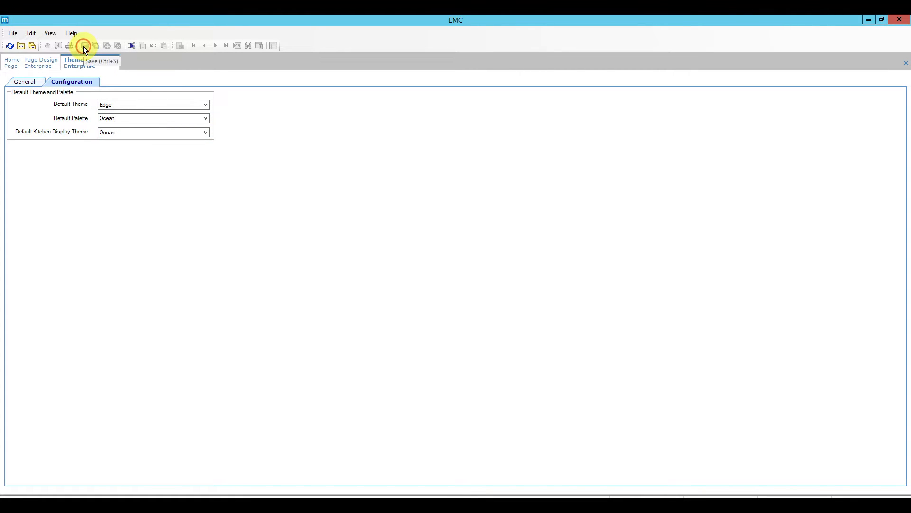
# Close Theme Assignment, reload Page Design, and switch to the reference screenshot.
pyautogui.rightClick(90, 62)
pyautogui.click(105, 66)
pyautogui.click(45, 63)
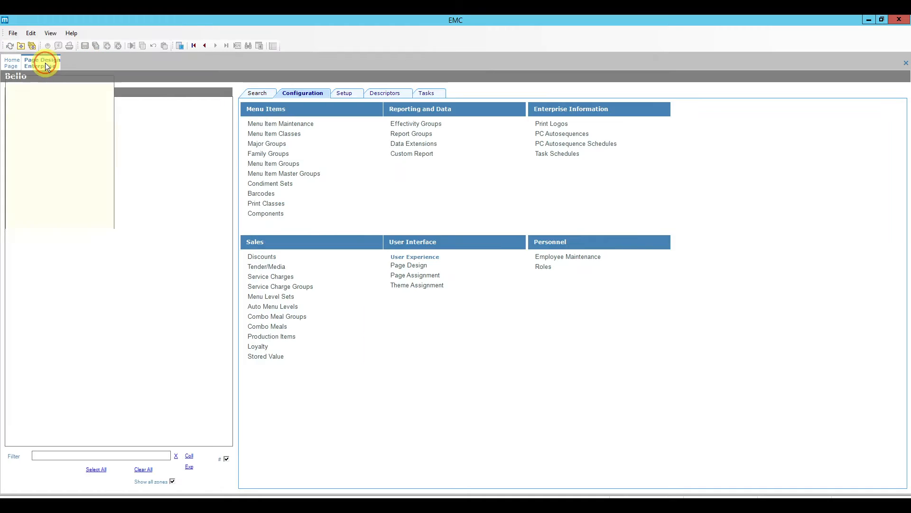
pyautogui.click(10, 46)
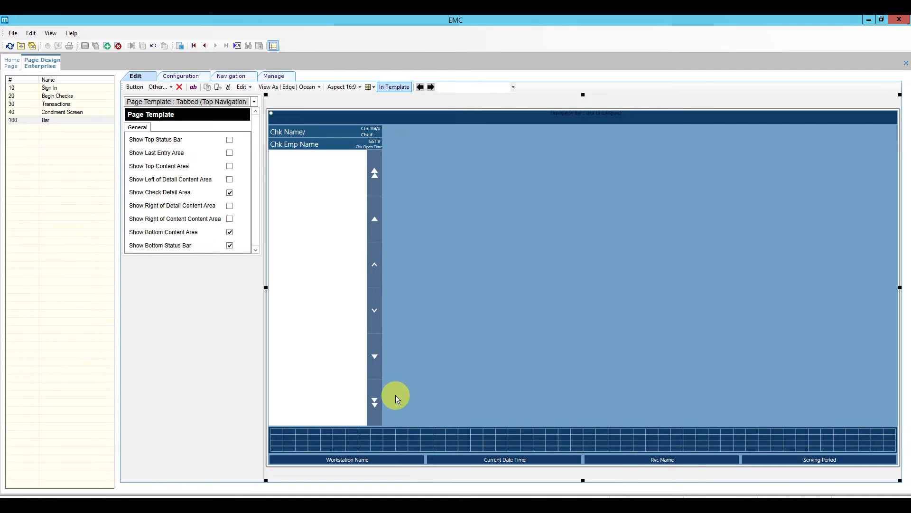
pyautogui.hotkey('alt', 'Tab')
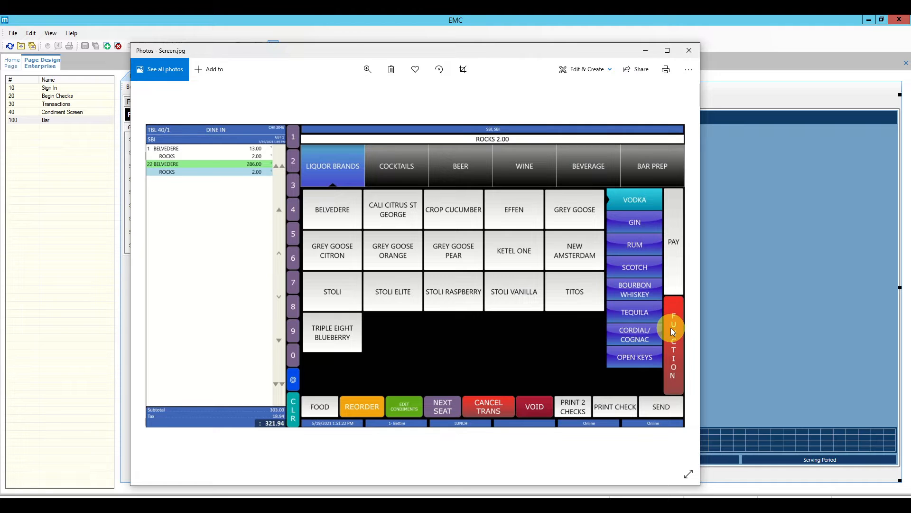
# Enable the Last Entry Area plus content areas right of the check detail and at the right edge.
pyautogui.click(787, 298)
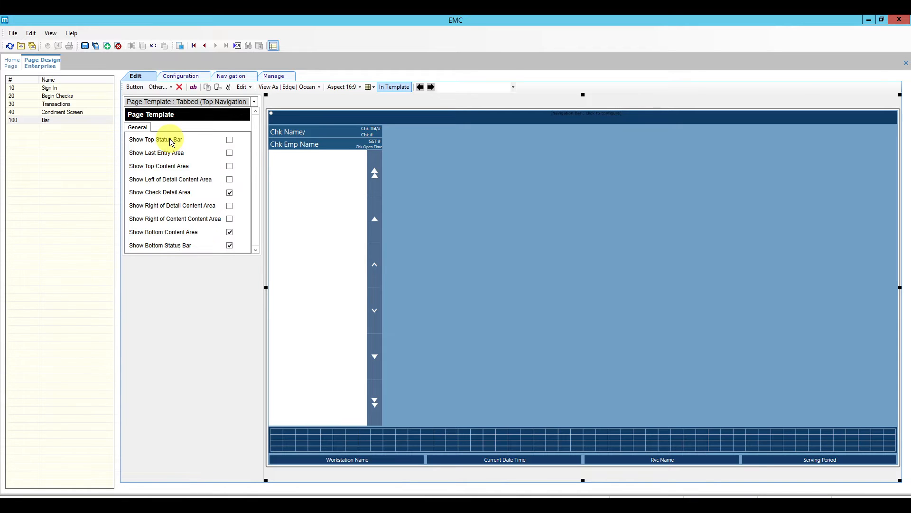
pyautogui.click(229, 153)
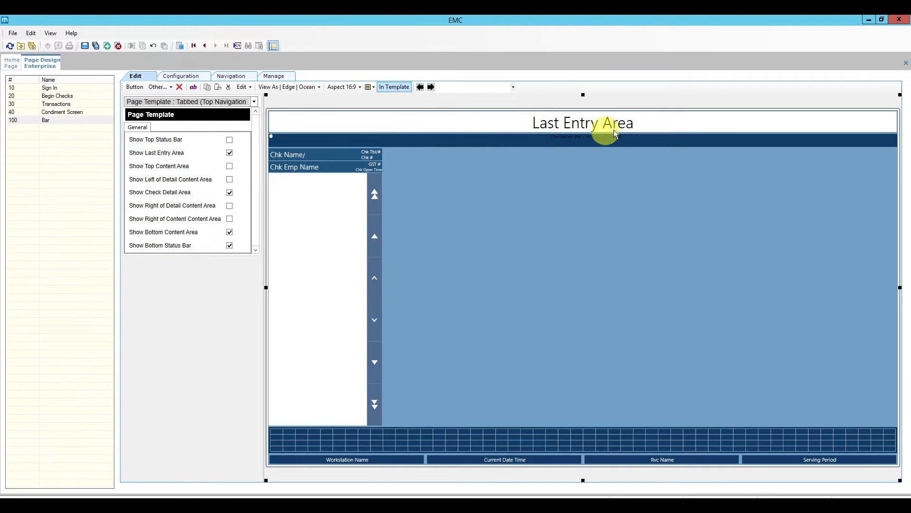
pyautogui.click(230, 166)
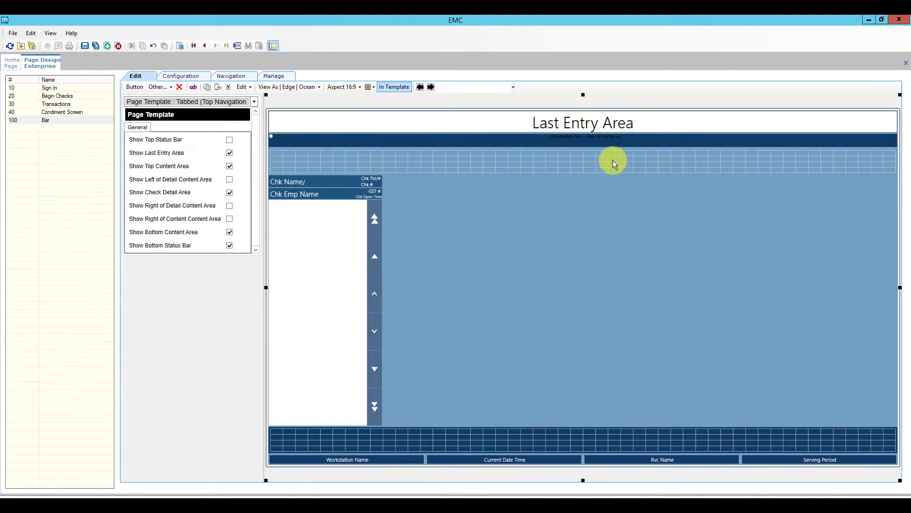
pyautogui.click(230, 167)
pyautogui.click(230, 180)
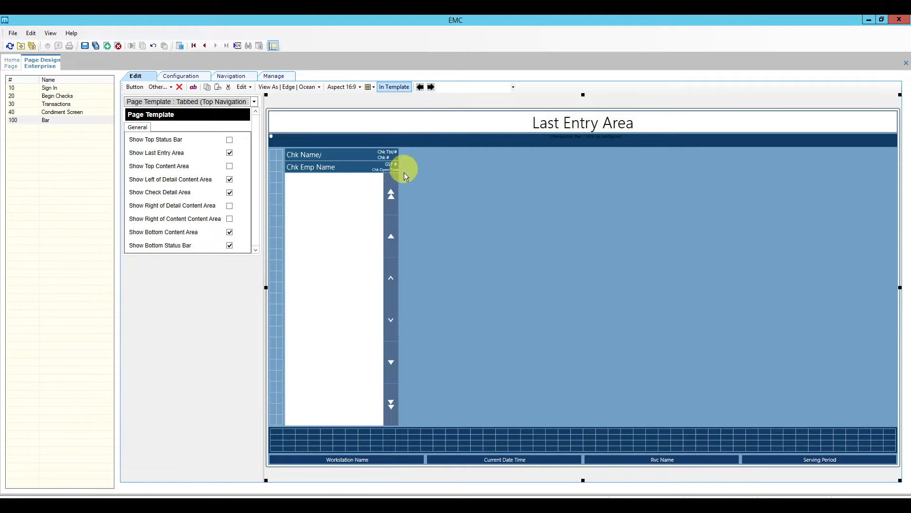
pyautogui.click(230, 180)
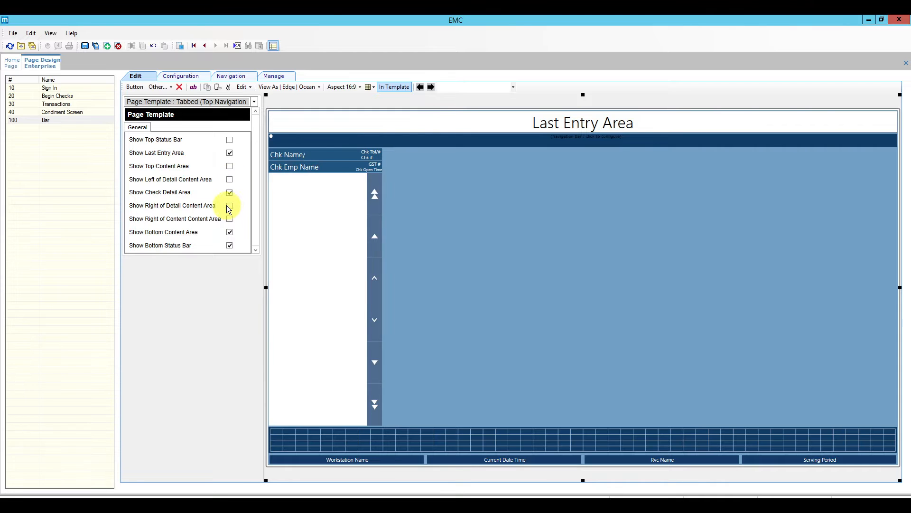
pyautogui.click(229, 206)
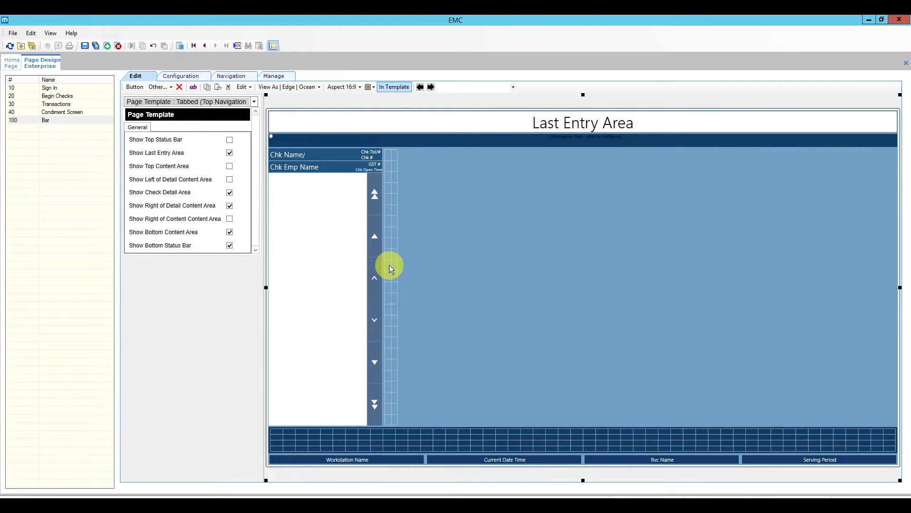
pyautogui.click(230, 219)
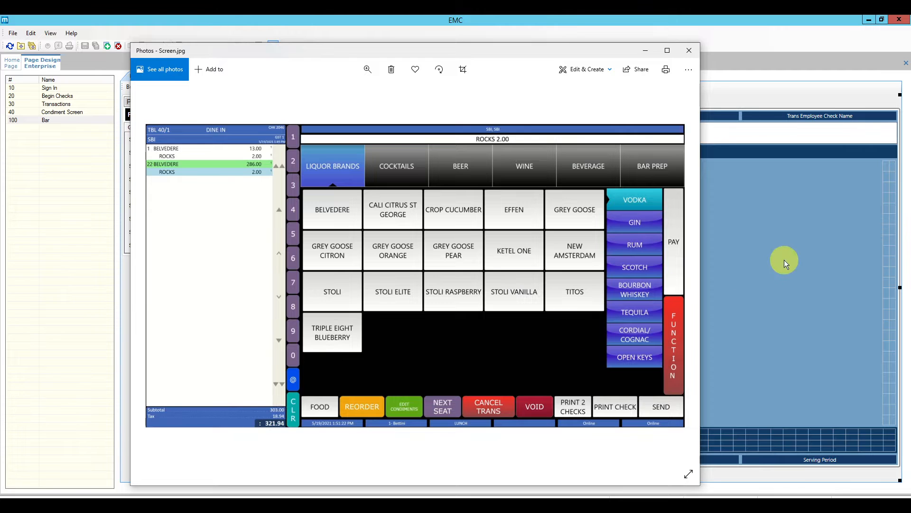
# Set the Last Entry Area font size to 20.
pyautogui.click(784, 260)
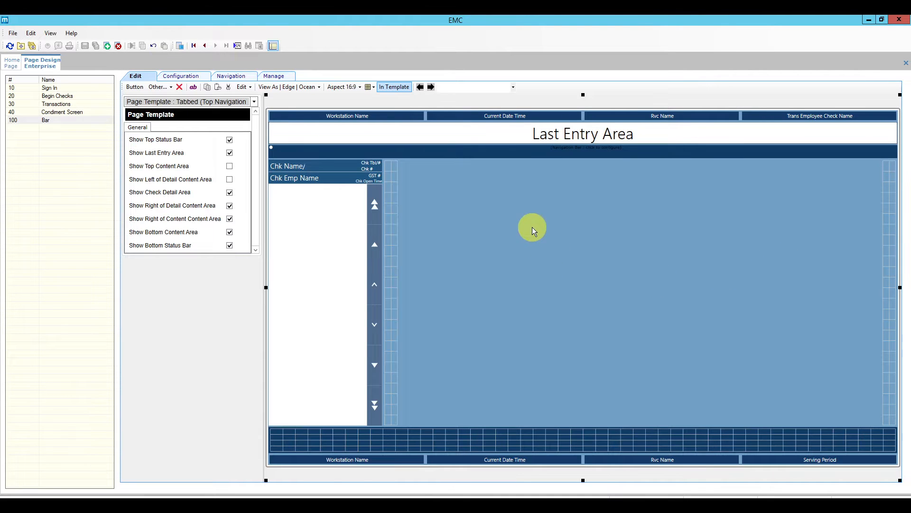
pyautogui.click(185, 77)
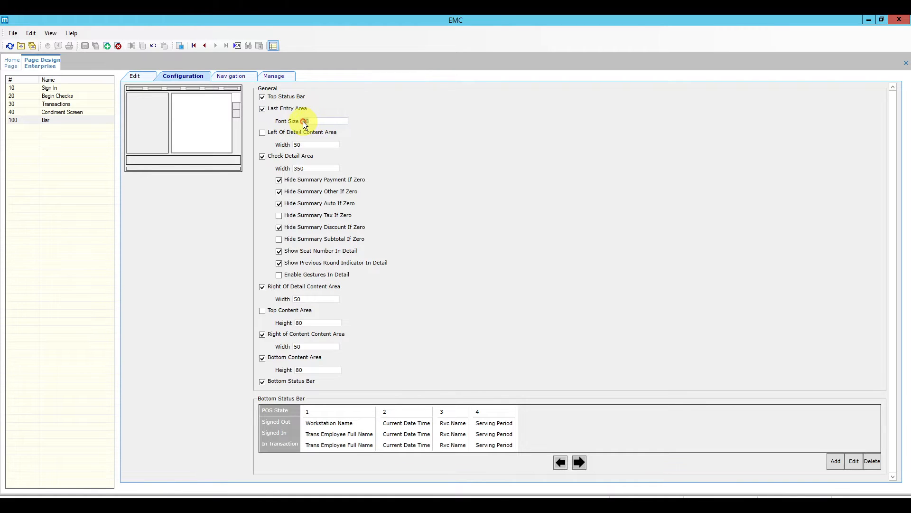
pyautogui.write('20')
# Add a bottom status bar element showing CAPS Connection Status when signed out, signed in and in transaction.
pyautogui.click(835, 461)
pyautogui.click(455, 219)
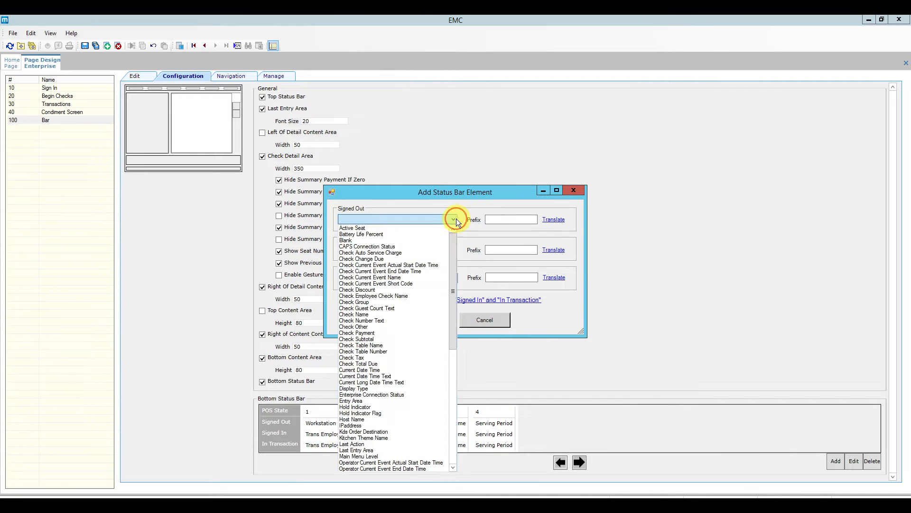
pyautogui.click(426, 246)
pyautogui.click(430, 250)
pyautogui.click(428, 274)
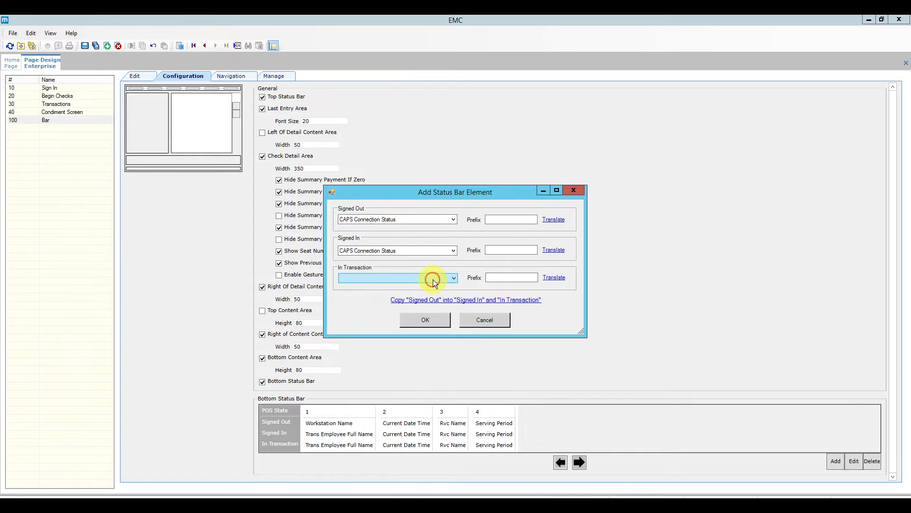
pyautogui.click(433, 279)
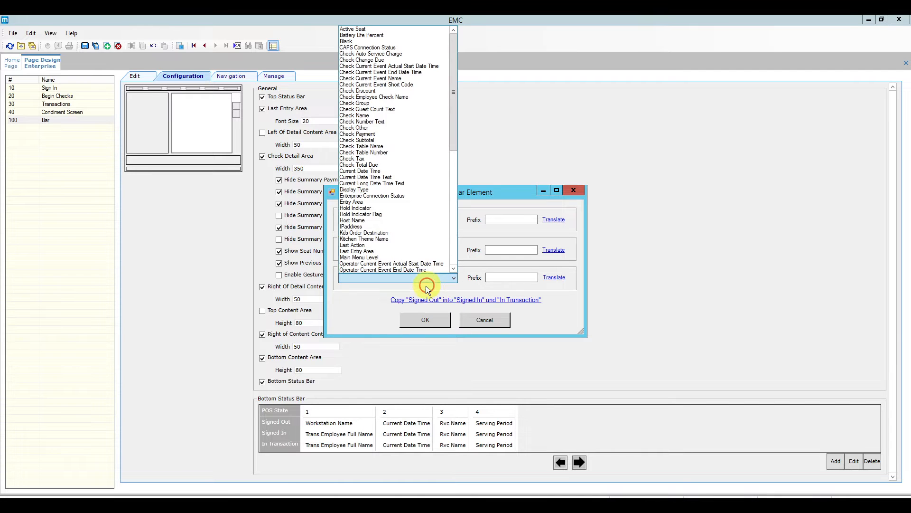
pyautogui.click(403, 48)
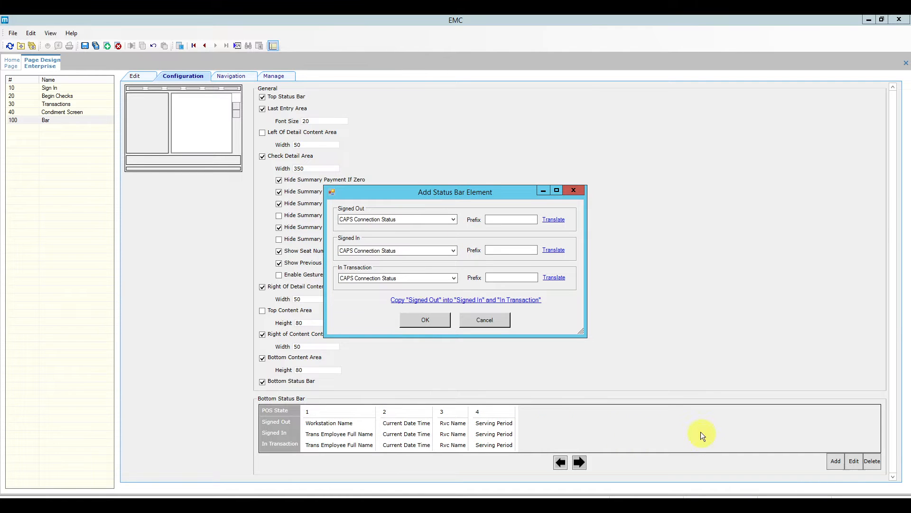
pyautogui.click(449, 219)
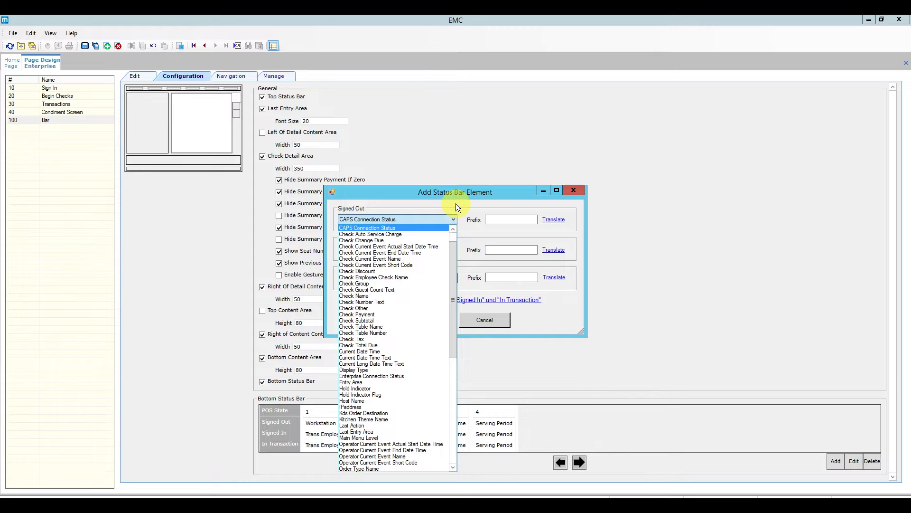
pyautogui.click(455, 203)
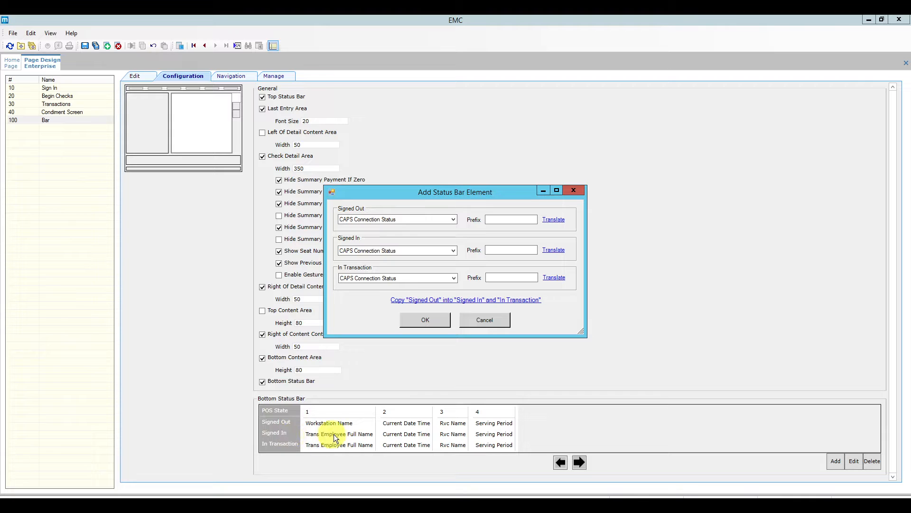
pyautogui.click(427, 321)
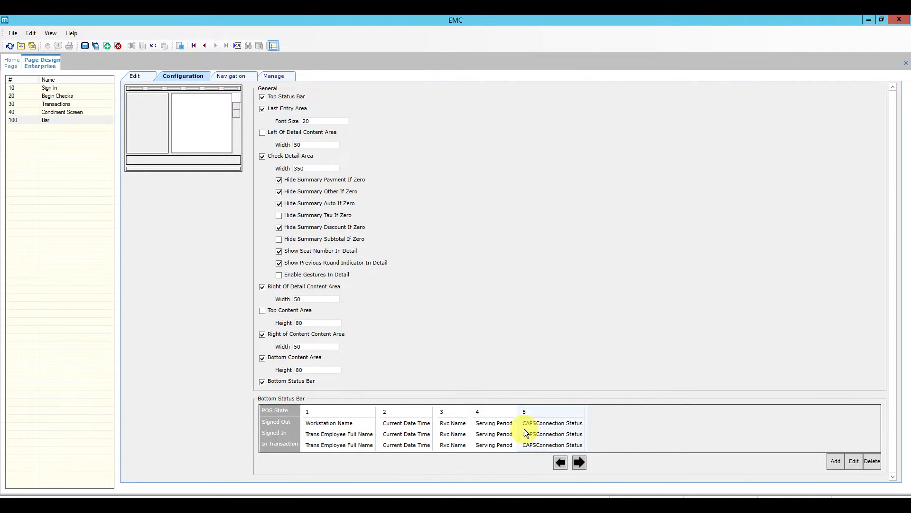
pyautogui.click(548, 427)
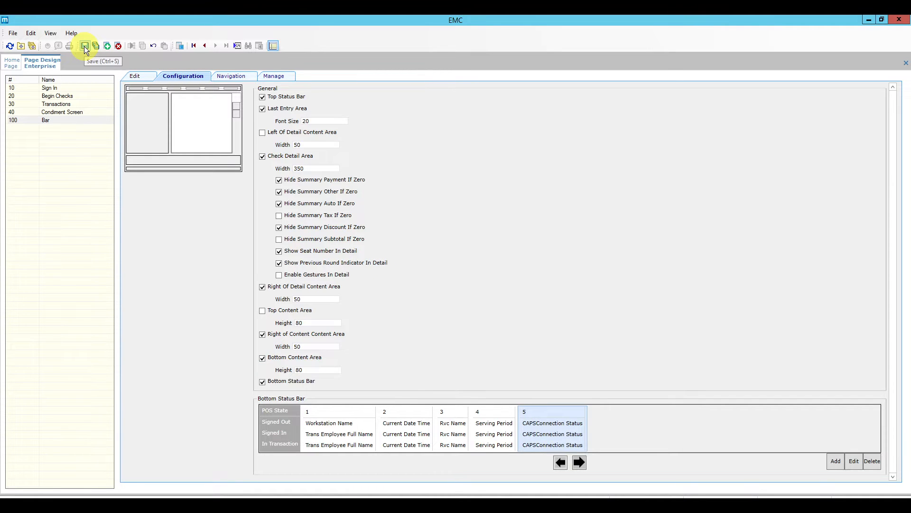
# Set the page preview aspect ratio to 16:9.
pyautogui.click(140, 78)
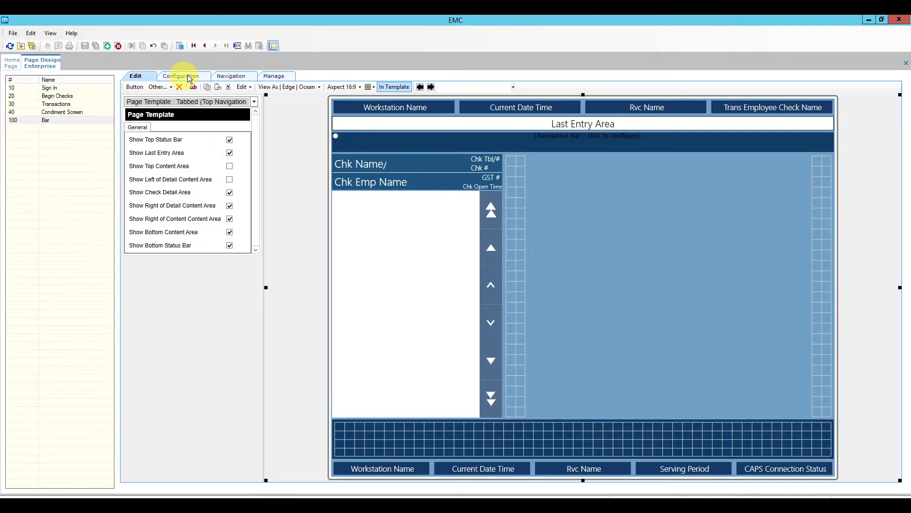
pyautogui.click(341, 87)
pyautogui.click(355, 106)
pyautogui.click(346, 87)
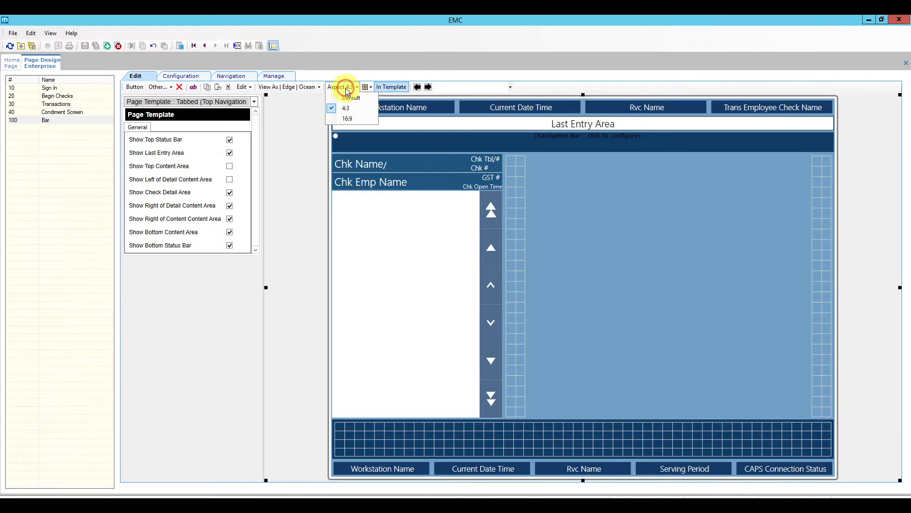
pyautogui.click(350, 117)
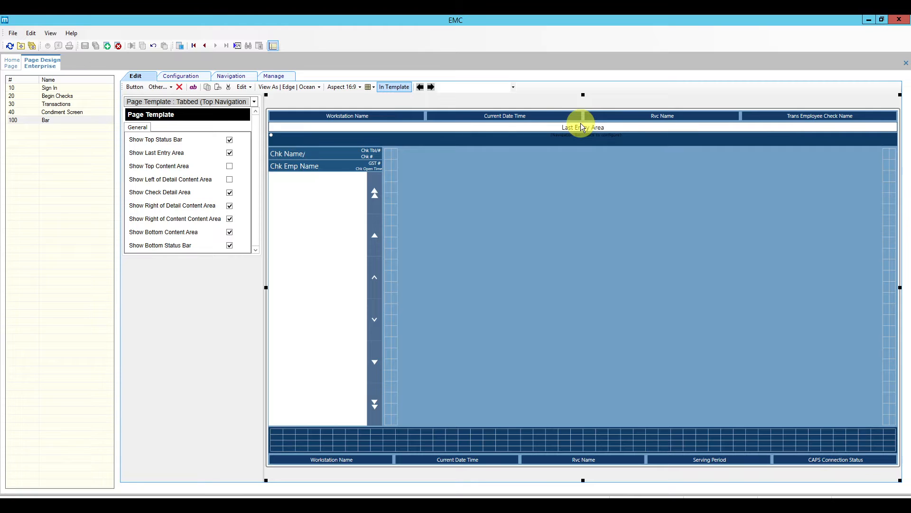
# Delete the Current Date Time, Rvc Name and Trans Employee Check Name elements from the top status bar.
pyautogui.click(463, 127)
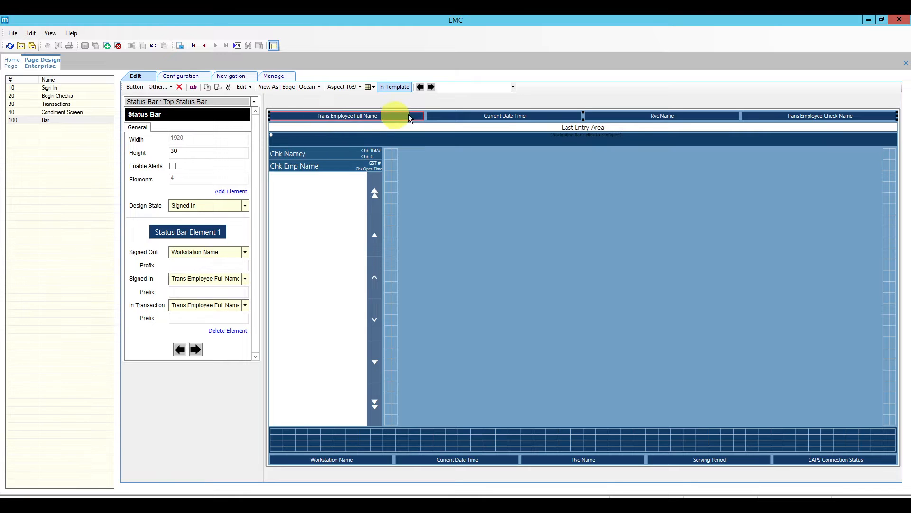
pyautogui.click(489, 117)
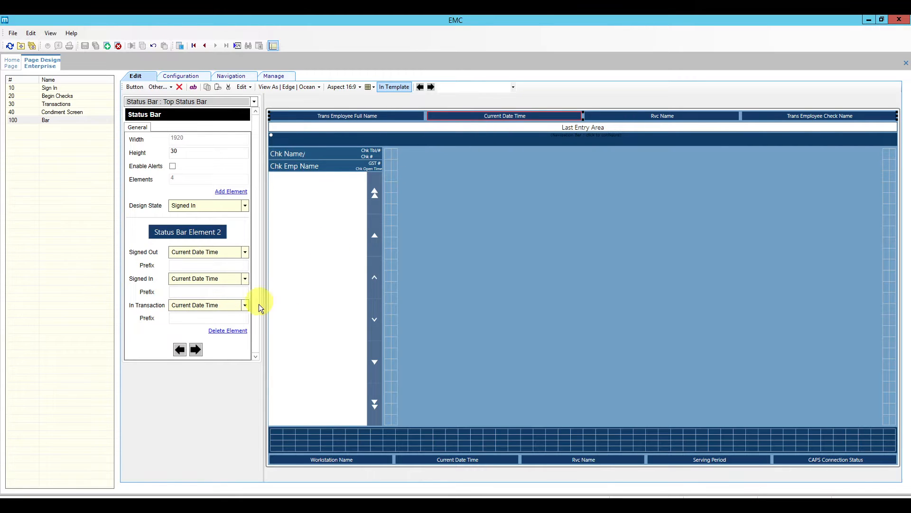
pyautogui.click(238, 331)
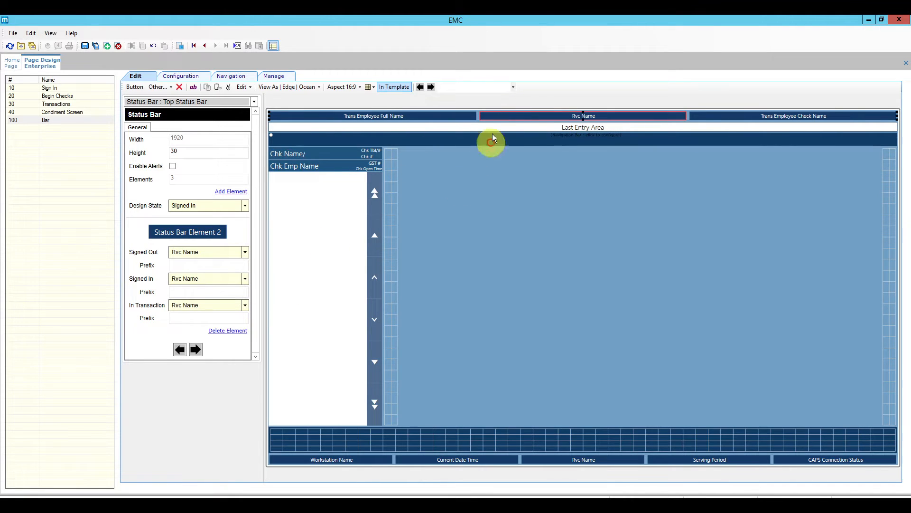
pyautogui.click(237, 331)
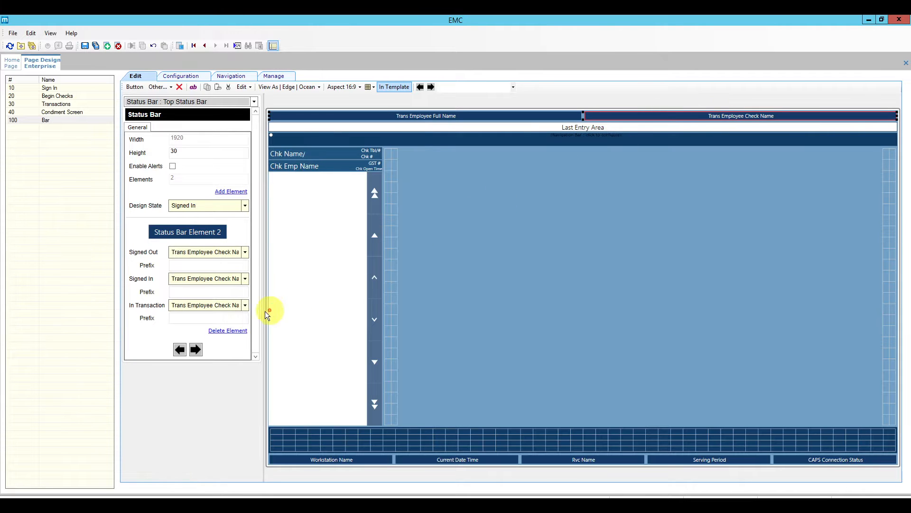
pyautogui.click(241, 332)
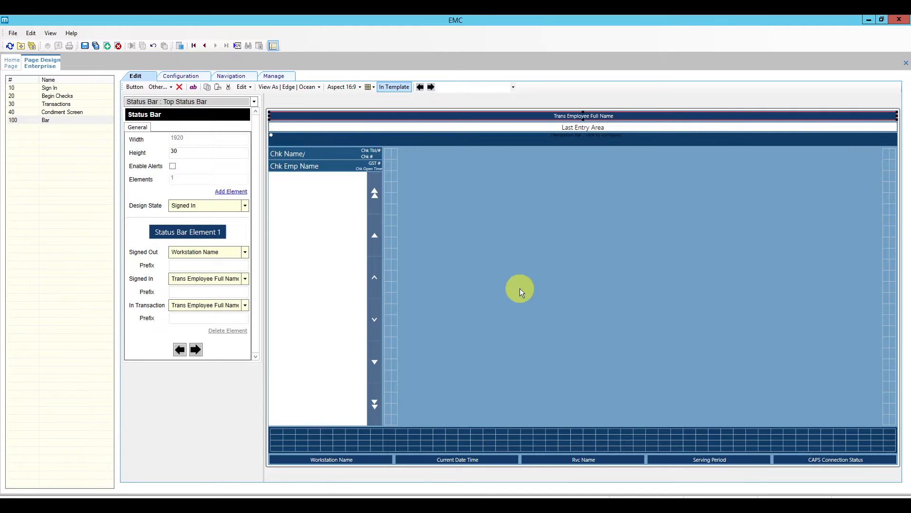
# Check the reference screenshot, then select the content area right of the check detail.
pyautogui.hotkey('alt', 'Tab')
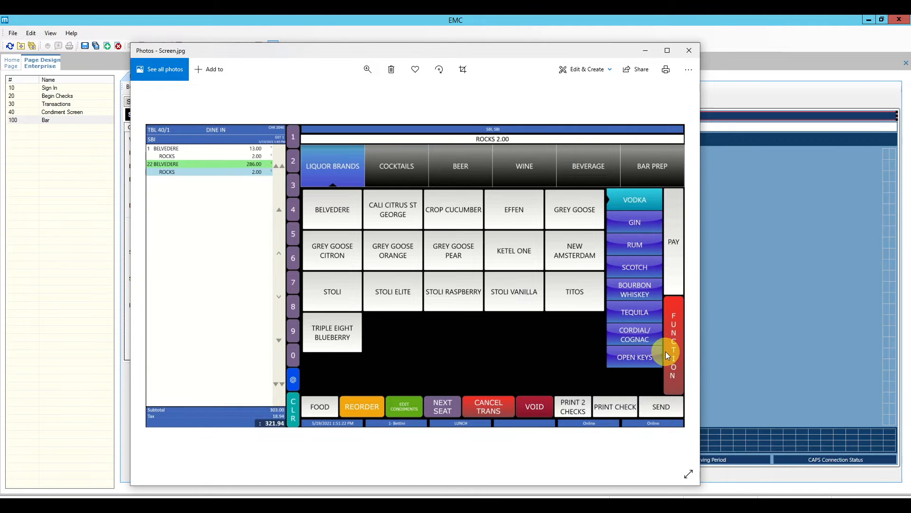
pyautogui.click(793, 267)
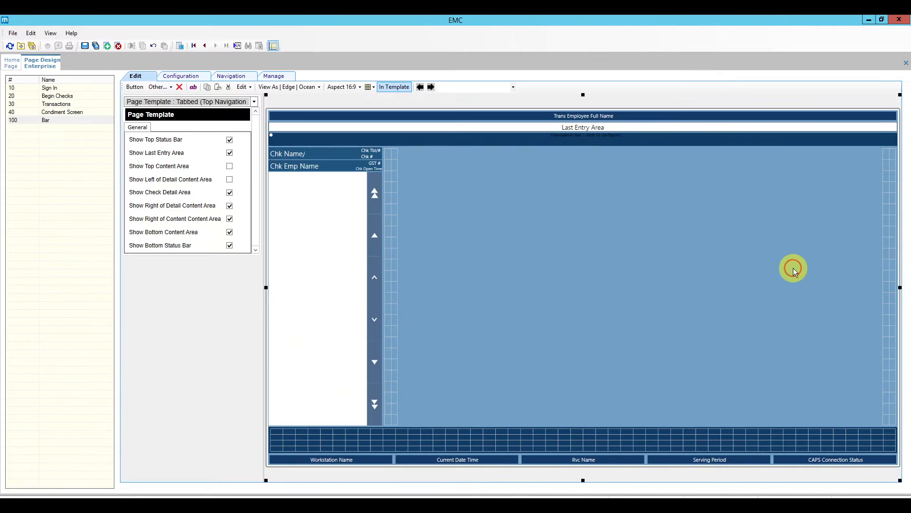
pyautogui.click(388, 159)
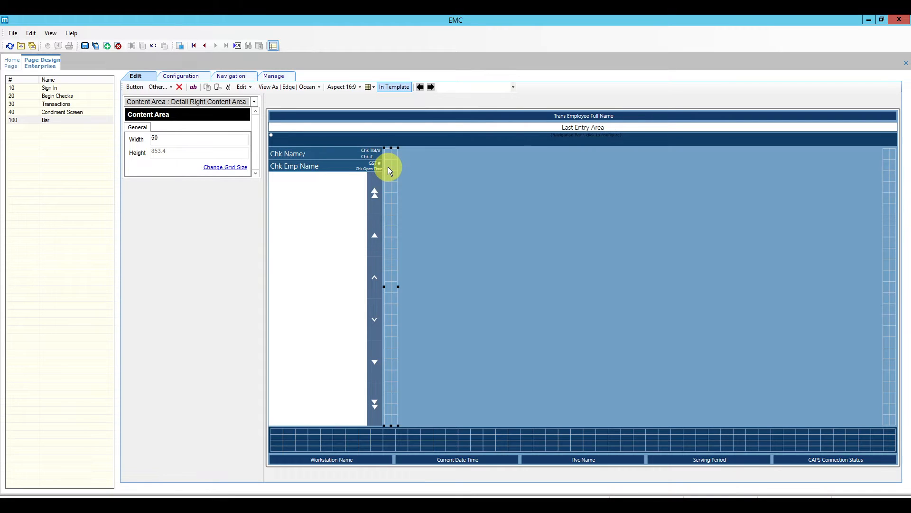
# Add an Alphanumeric button with text 1 and generated legend at the top of the content area.
pyautogui.rightClick(389, 168)
pyautogui.click(401, 173)
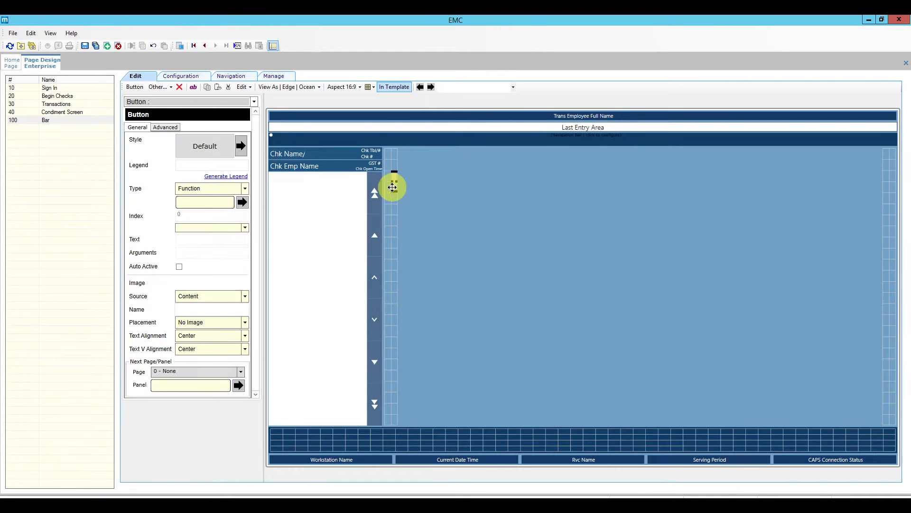
pyautogui.moveTo(393, 187); pyautogui.dragTo(397, 167)
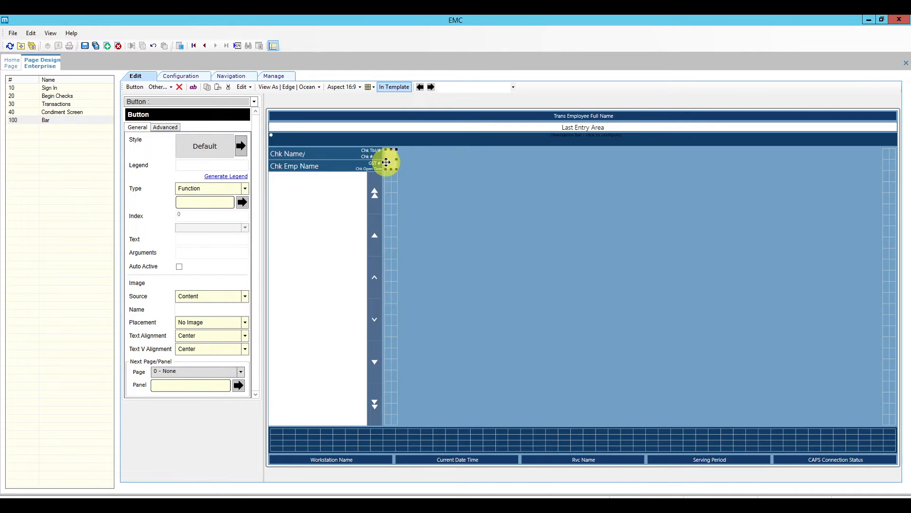
pyautogui.click(393, 161)
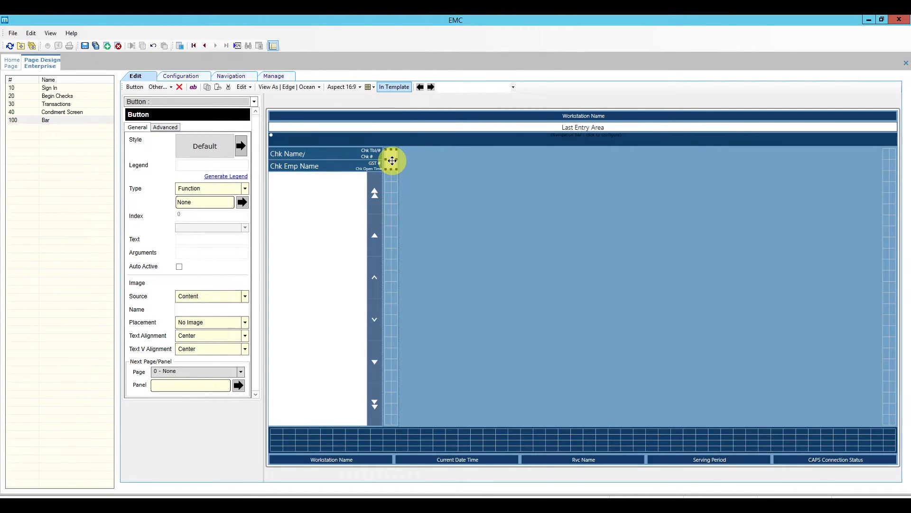
pyautogui.click(244, 189)
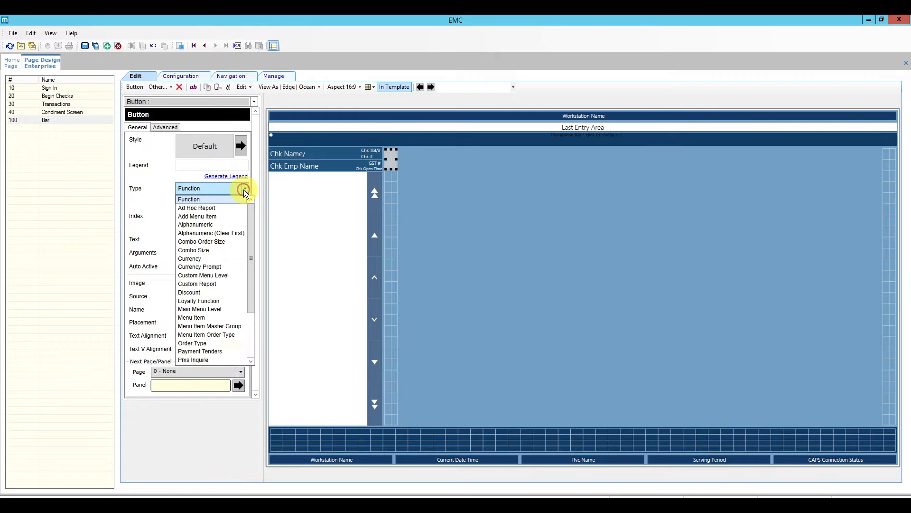
pyautogui.click(217, 223)
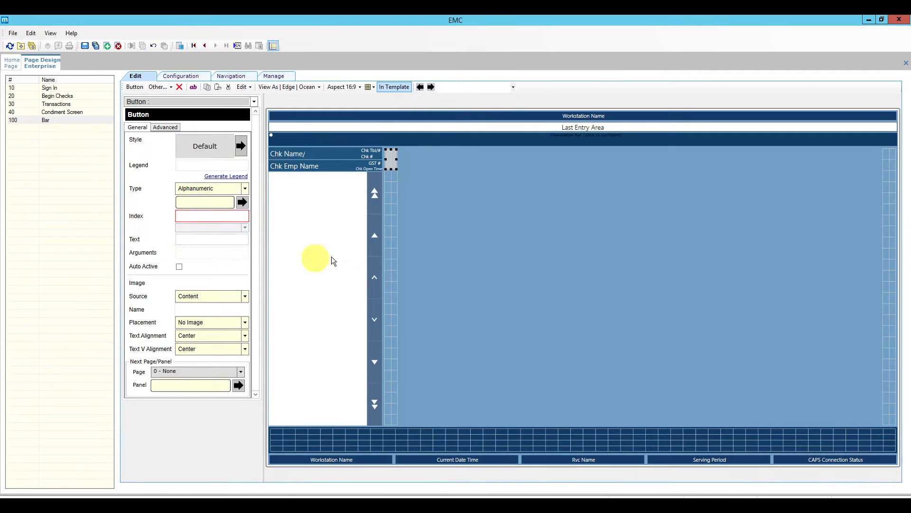
pyautogui.write('1')
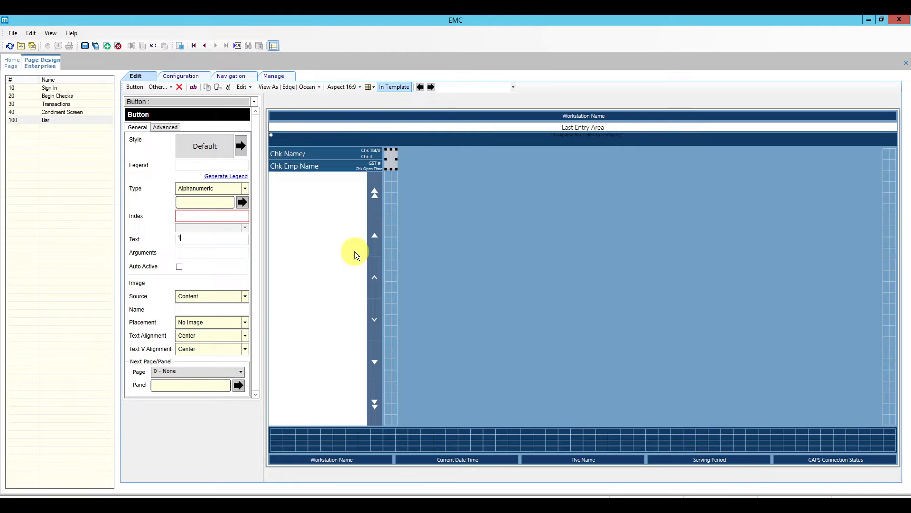
pyautogui.click(224, 178)
# Copy button 1, paste it just below, and change the copy's legend to 2.
pyautogui.rightClick(389, 158)
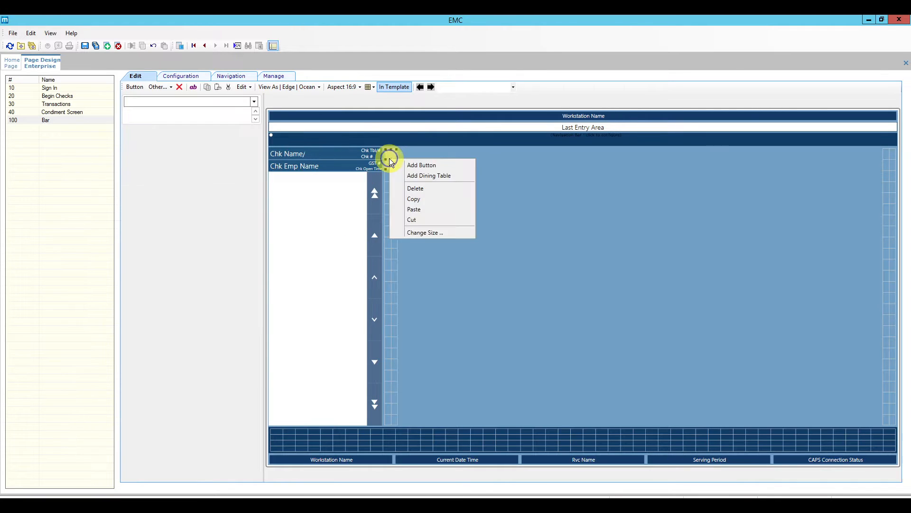
pyautogui.click(425, 198)
pyautogui.rightClick(392, 179)
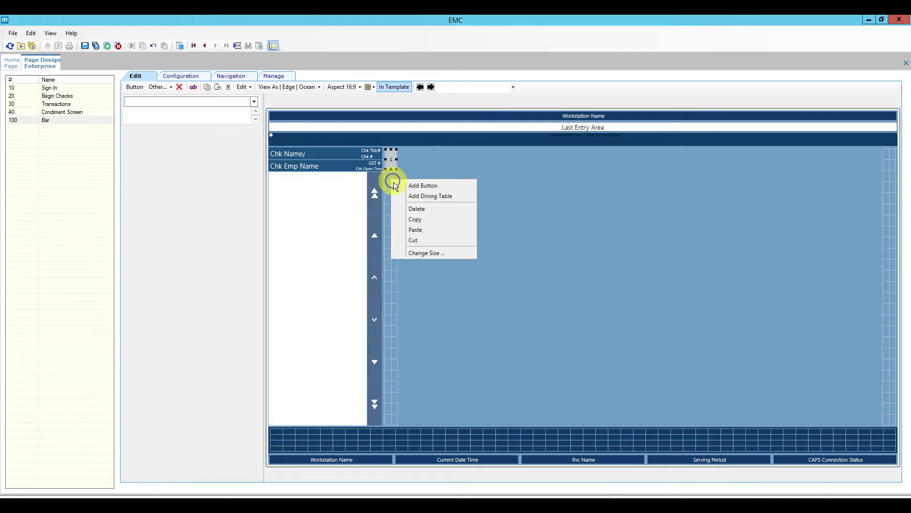
pyautogui.click(420, 230)
pyautogui.moveTo(398, 230); pyautogui.dragTo(391, 182)
pyautogui.doubleClick(178, 164)
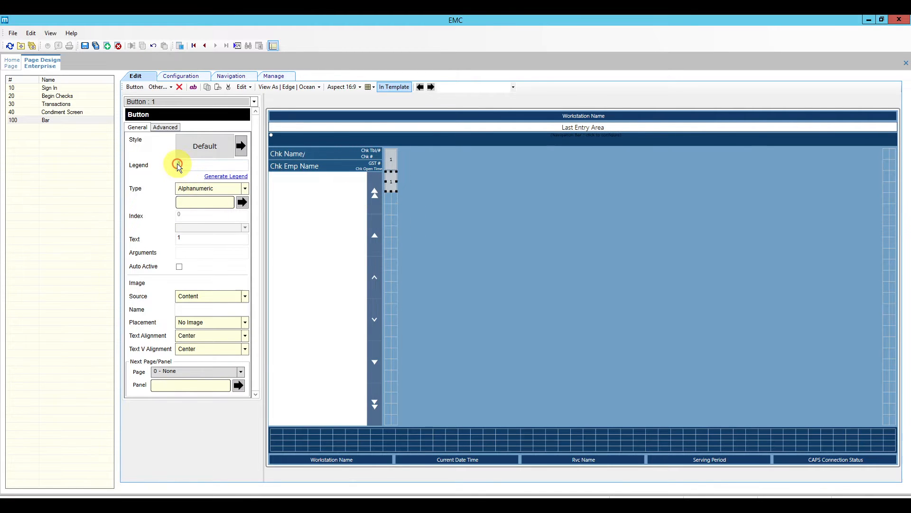
pyautogui.write('2')
# Give buttons 1 and 2 the Mauve style.
pyautogui.rightClick(391, 185)
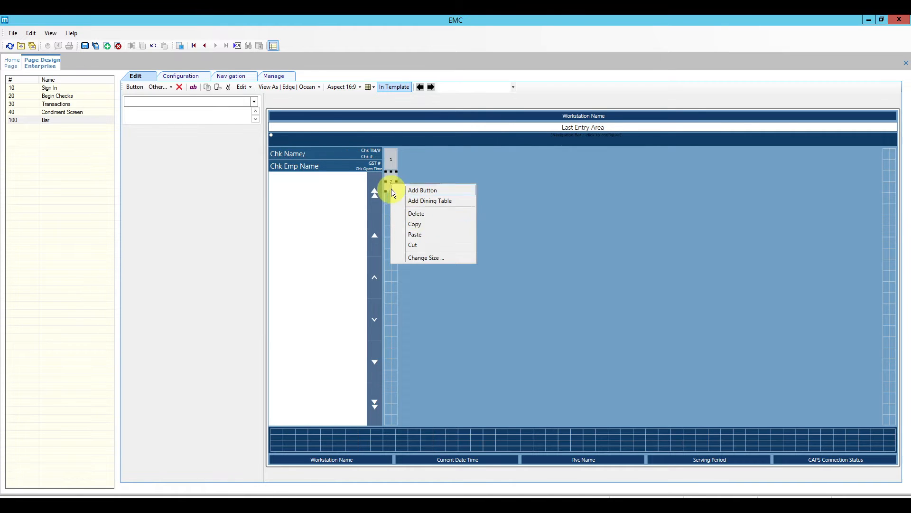
pyautogui.click(390, 181)
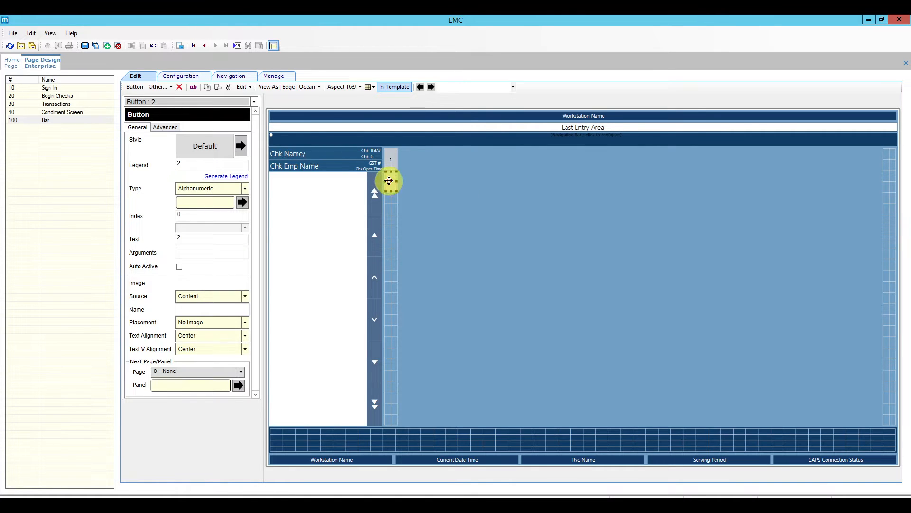
pyautogui.click(242, 146)
pyautogui.click(201, 284)
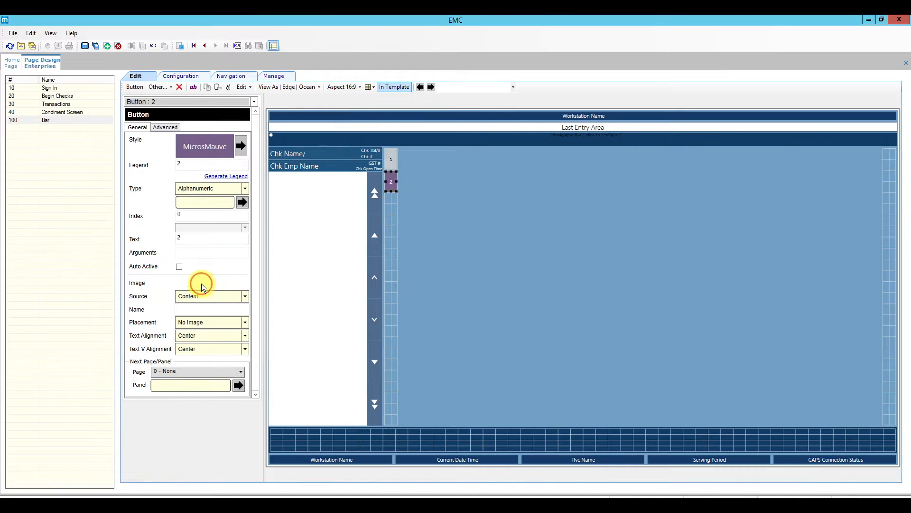
pyautogui.click(390, 156)
pyautogui.click(241, 147)
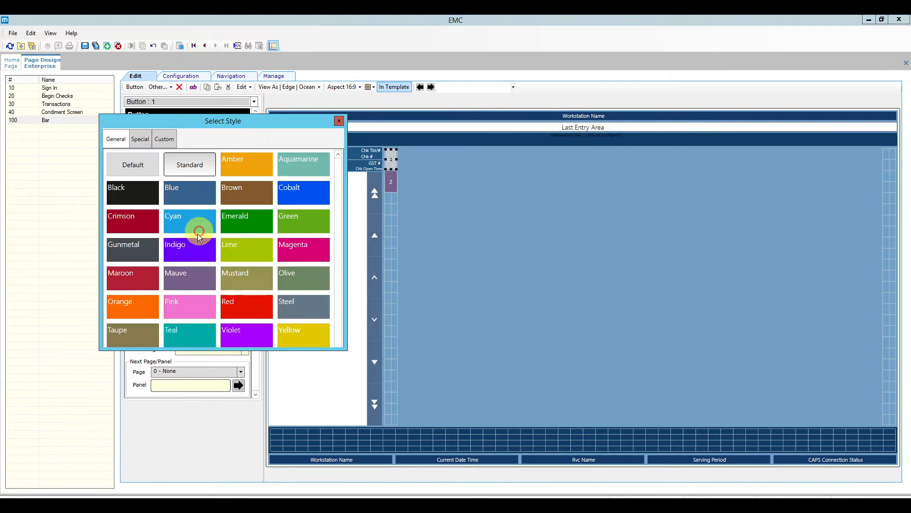
pyautogui.click(197, 273)
# Copy keys 1 and 2 and paste them further down the column.
pyautogui.click(390, 214)
pyautogui.click(391, 160)
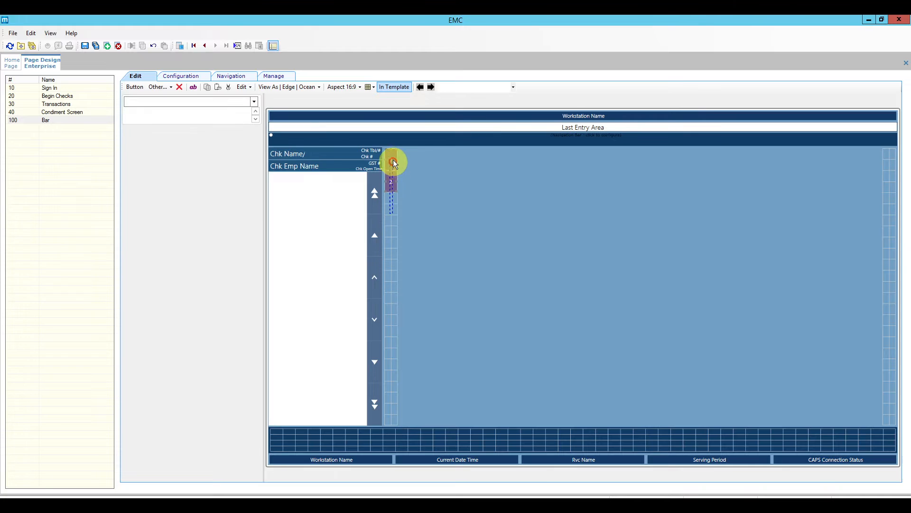
pyautogui.rightClick(392, 160)
pyautogui.click(420, 199)
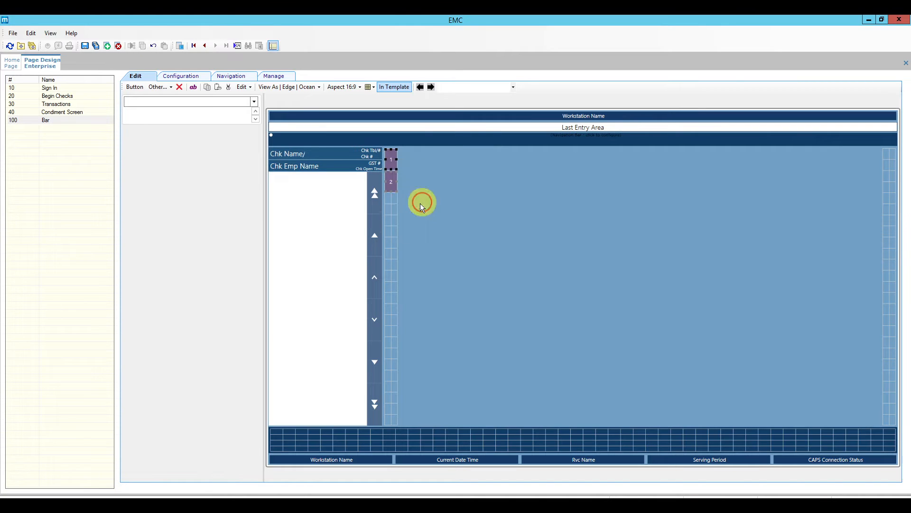
pyautogui.rightClick(390, 213)
pyautogui.click(420, 264)
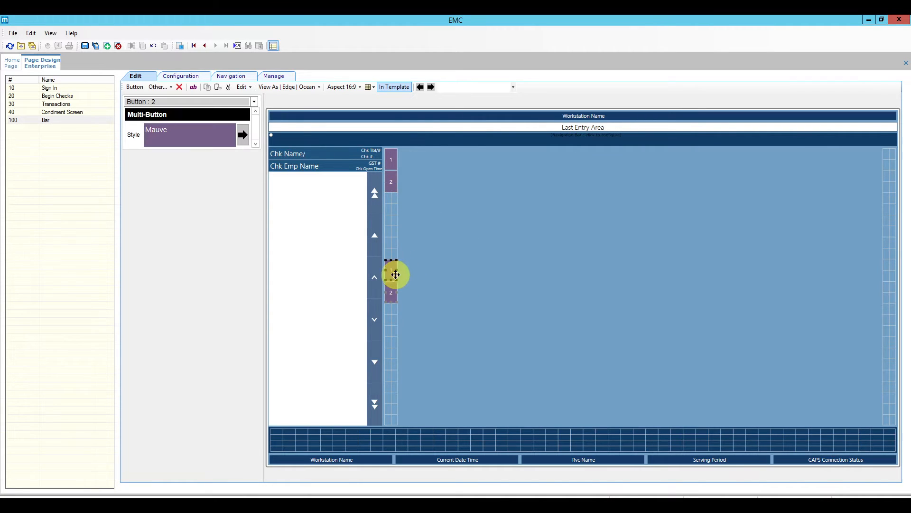
pyautogui.moveTo(392, 273); pyautogui.dragTo(393, 221)
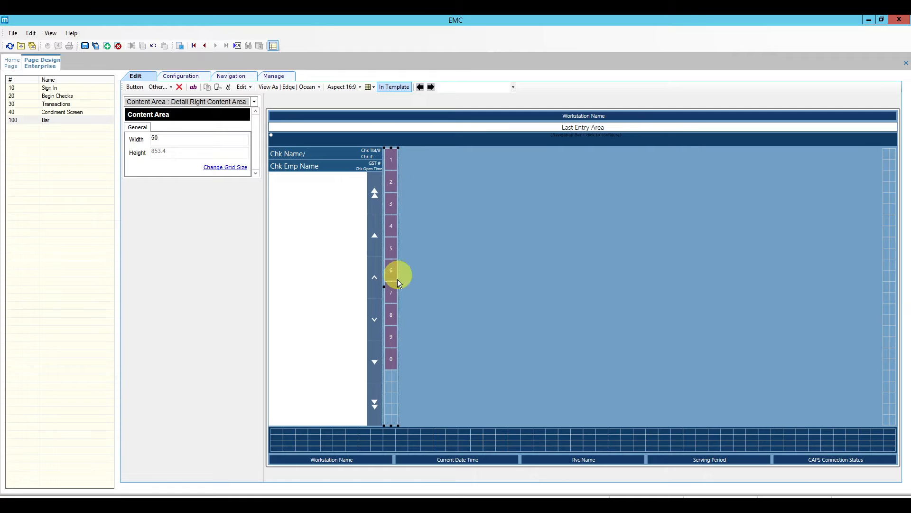
# Copy the 9 and 0 keys and paste duplicates below them.
pyautogui.click(391, 360)
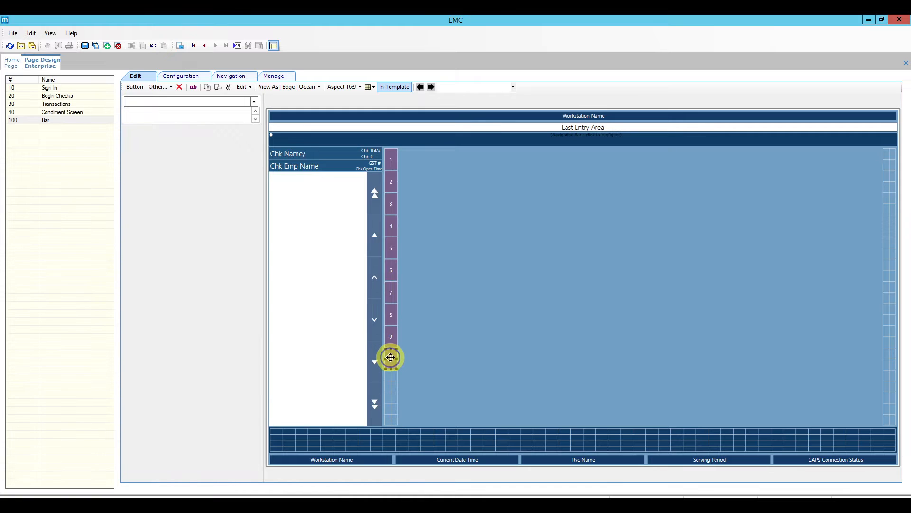
pyautogui.rightClick(390, 358)
pyautogui.click(387, 378)
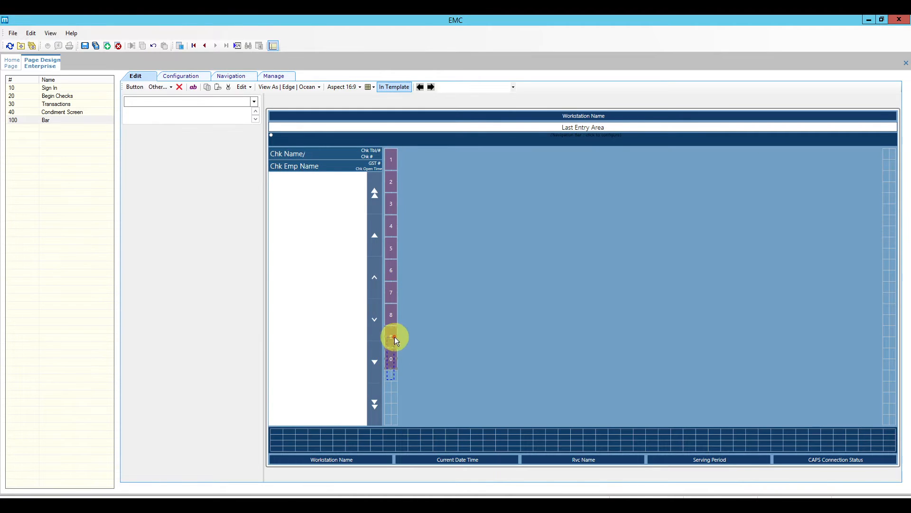
pyautogui.rightClick(394, 337)
pyautogui.click(425, 377)
pyautogui.rightClick(394, 389)
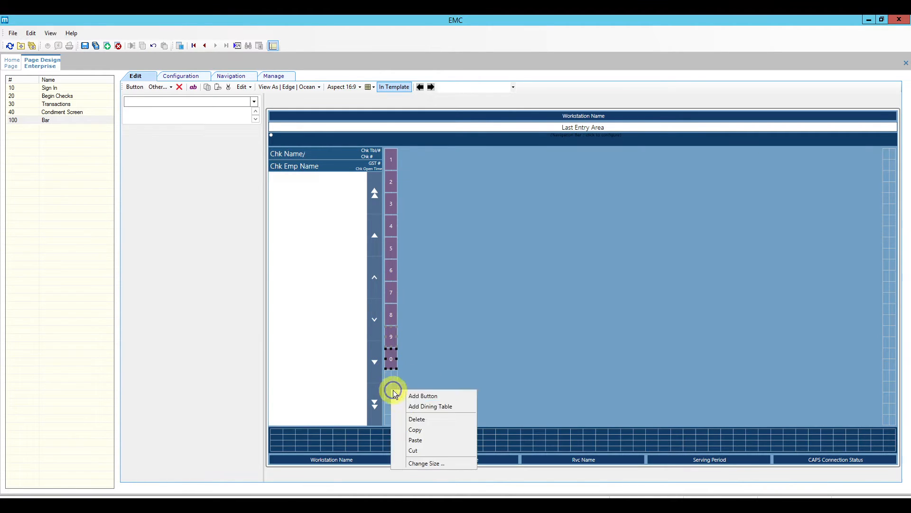
pyautogui.click(421, 438)
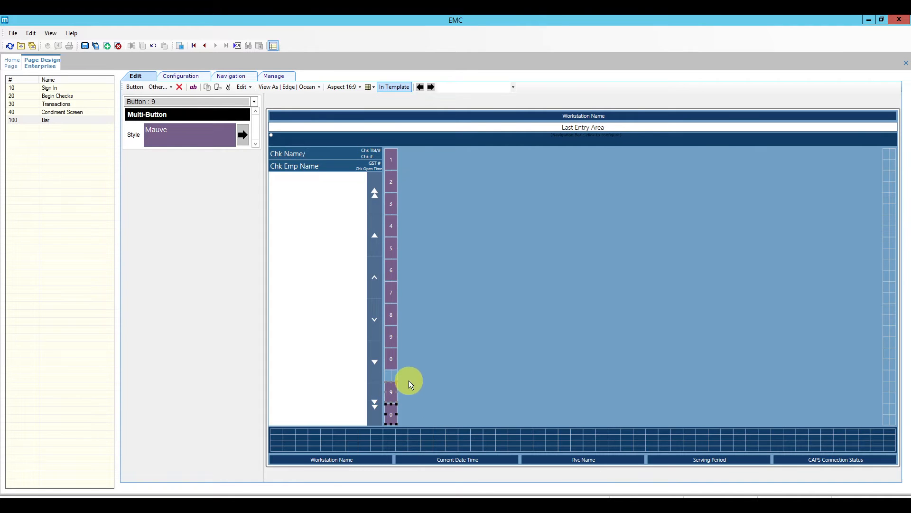
# Position the pasted 9 key under the 0 key and check the pasted 0 key.
pyautogui.click(395, 385)
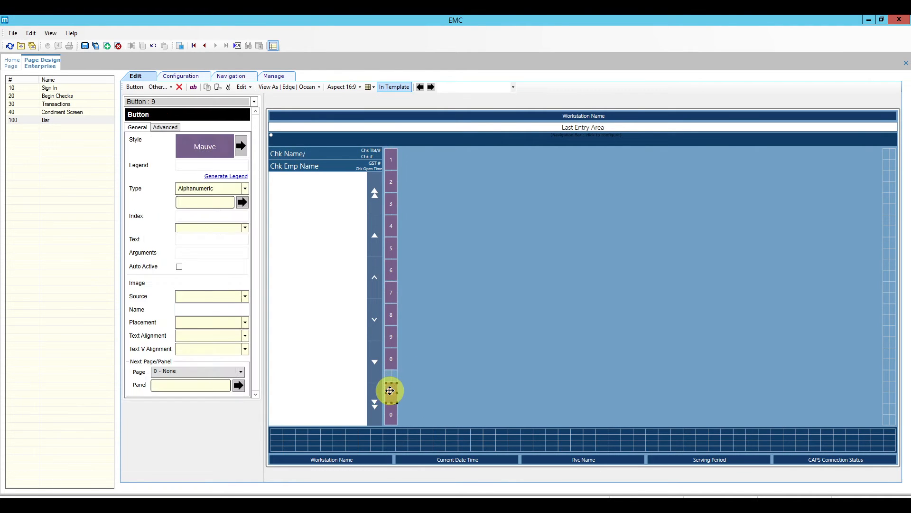
pyautogui.moveTo(392, 376)
pyautogui.mouseDown()
pyautogui.moveTo(391, 402)
pyautogui.moveTo(391, 380)
pyautogui.moveTo(391, 392)
pyautogui.mouseUp()
pyautogui.click(391, 404)
pyautogui.click(393, 384)
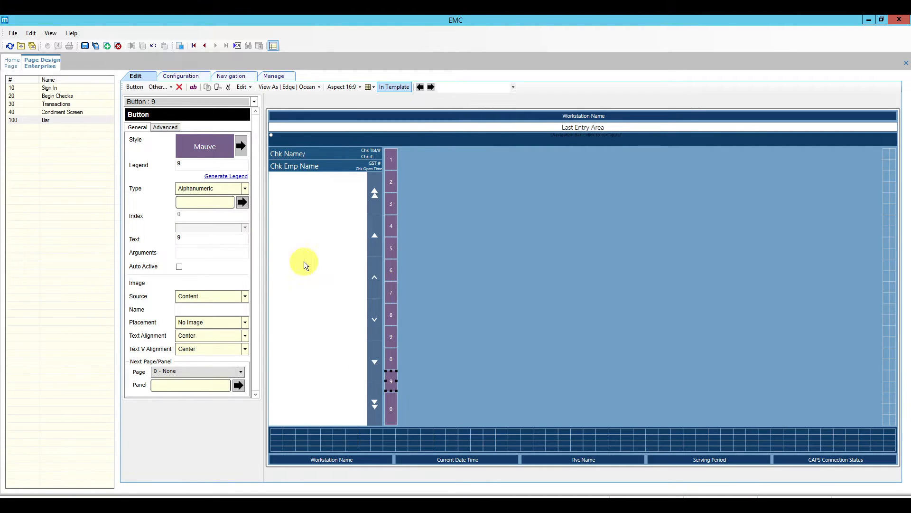
# Make the key an @/For function key with its legend trimmed to '@'.
pyautogui.click(245, 188)
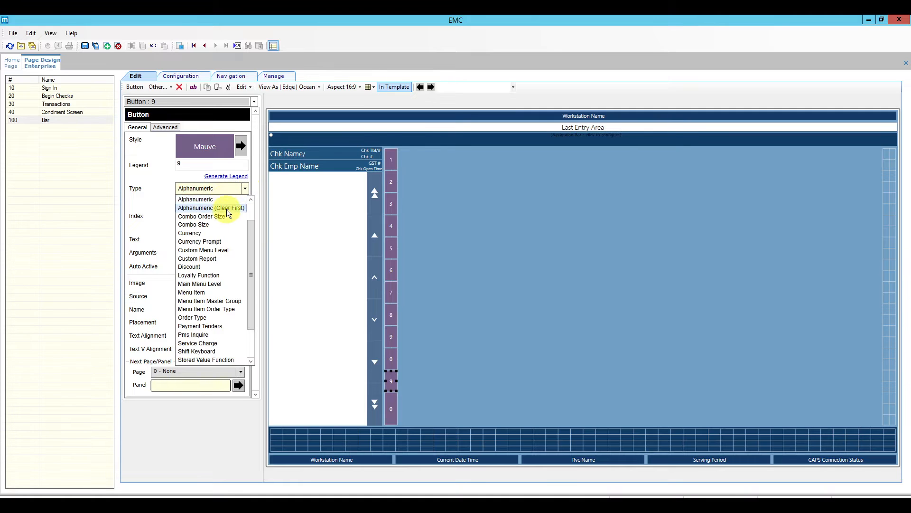
pyautogui.scroll(1, 226, 212)
pyautogui.click(209, 201)
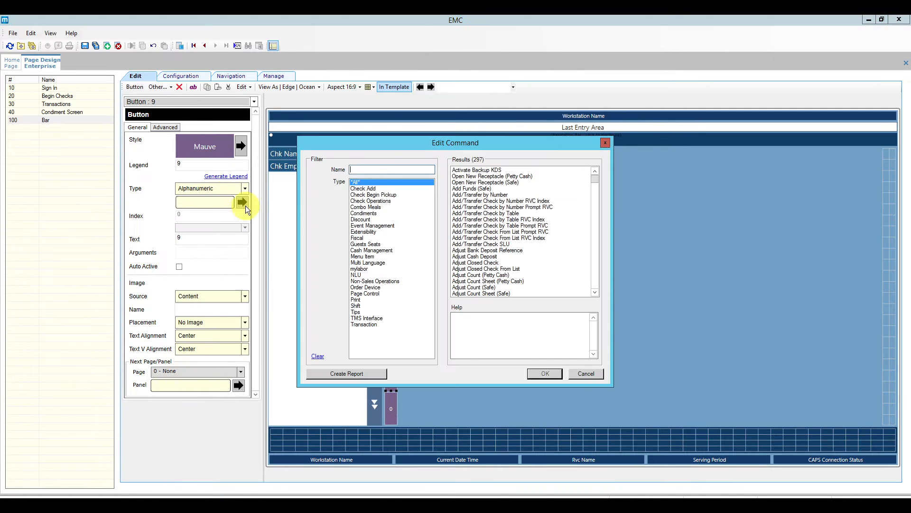
pyautogui.click(380, 167)
pyautogui.write('@')
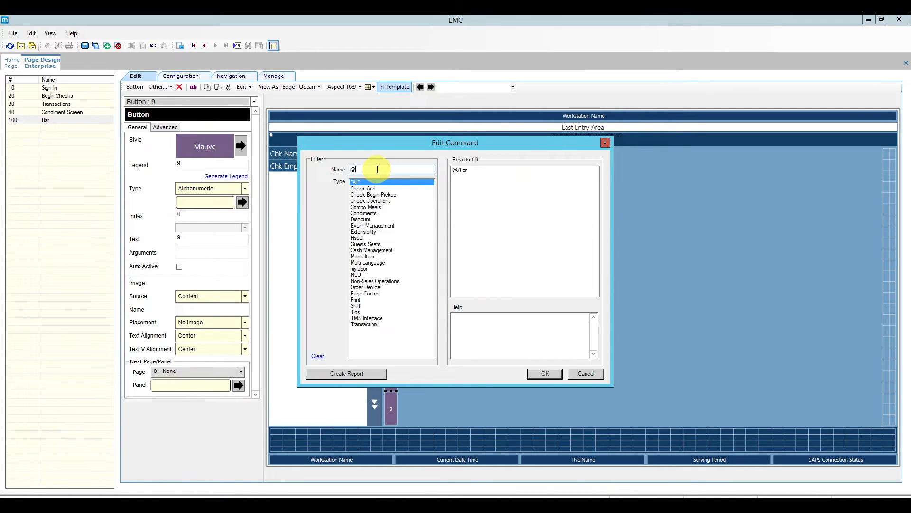
pyautogui.click(461, 170)
pyautogui.click(545, 374)
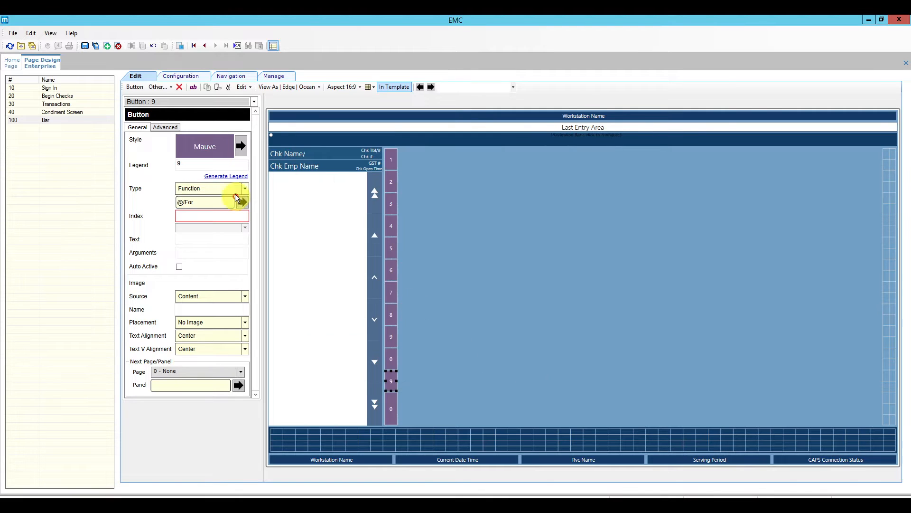
pyautogui.click(223, 177)
pyautogui.click(198, 164)
pyautogui.press('BackSpace')
pyautogui.press('BackSpace')
pyautogui.press('BackSpace')
pyautogui.press('BackSpace')
# Turn the lower 0 key into a Clear/No function key with the legend 'Clear'.
pyautogui.click(397, 411)
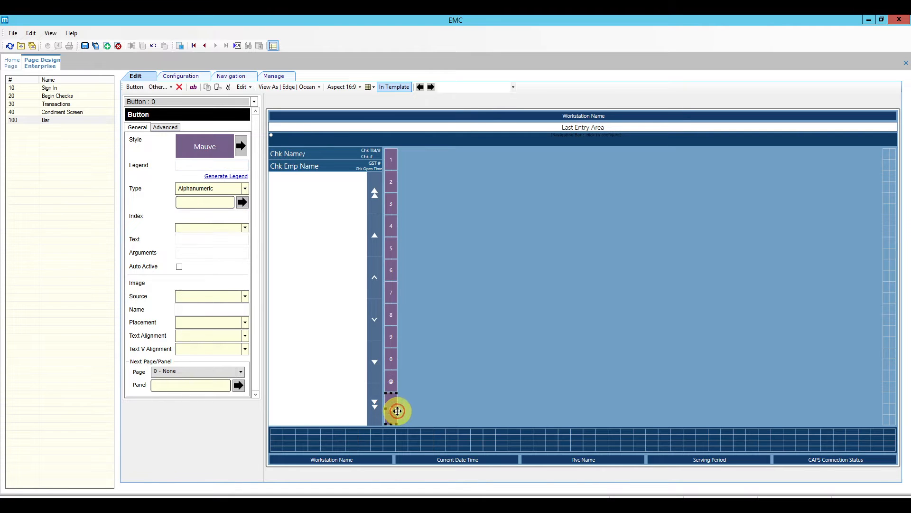
pyautogui.click(245, 188)
pyautogui.scroll(1, 218, 204)
pyautogui.click(210, 200)
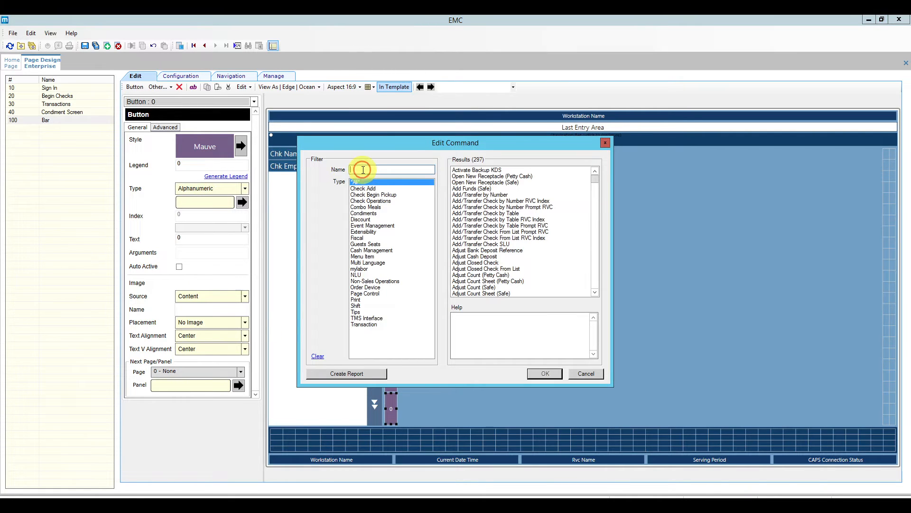
pyautogui.write('cle')
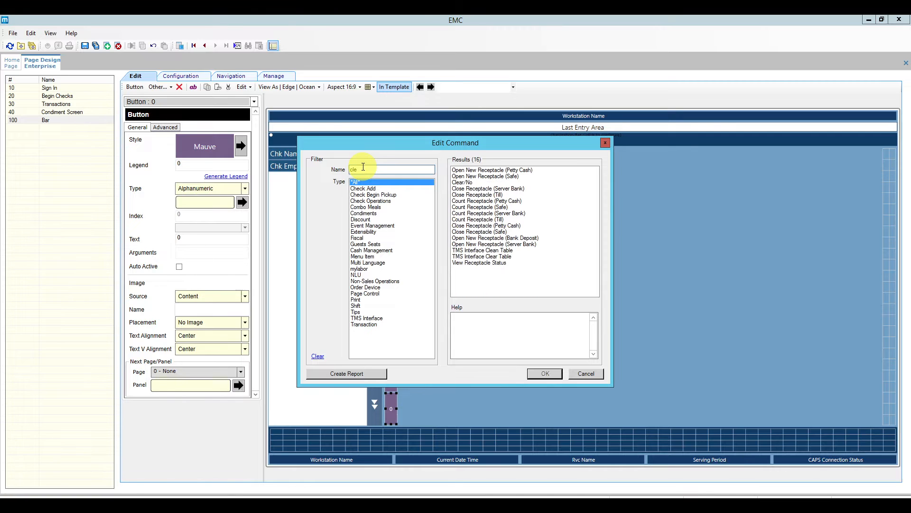
pyautogui.click(476, 182)
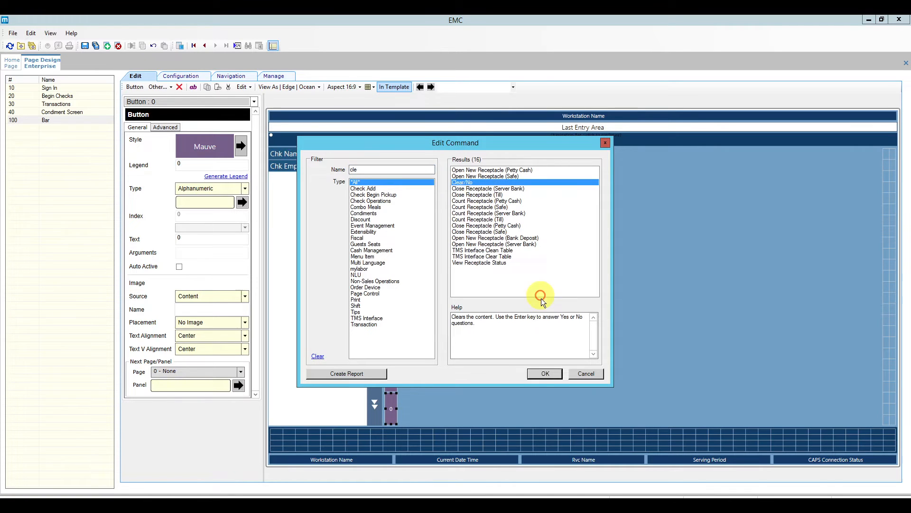
pyautogui.click(547, 374)
pyautogui.click(233, 176)
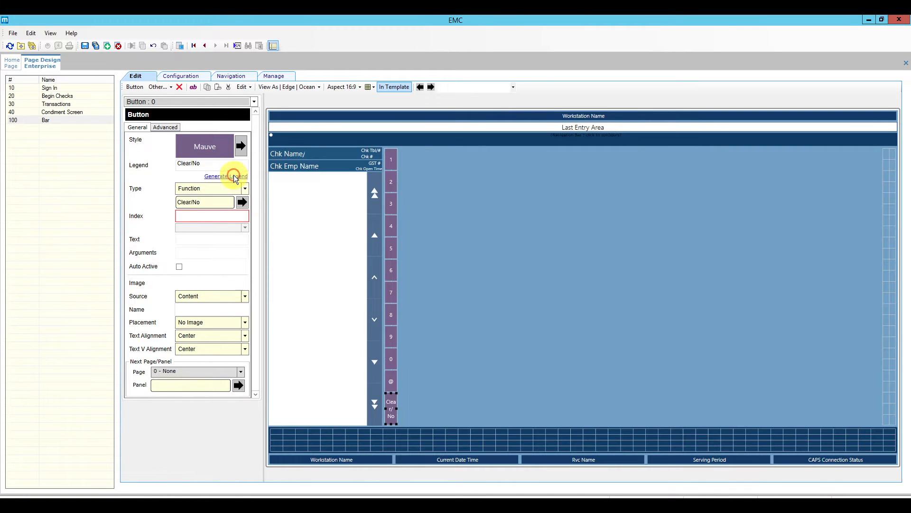
pyautogui.click(215, 164)
pyautogui.press('BackSpace')
pyautogui.press('BackSpace')
pyautogui.press('BackSpace')
pyautogui.press('BackSpace')
pyautogui.write('r')
pyautogui.click(391, 381)
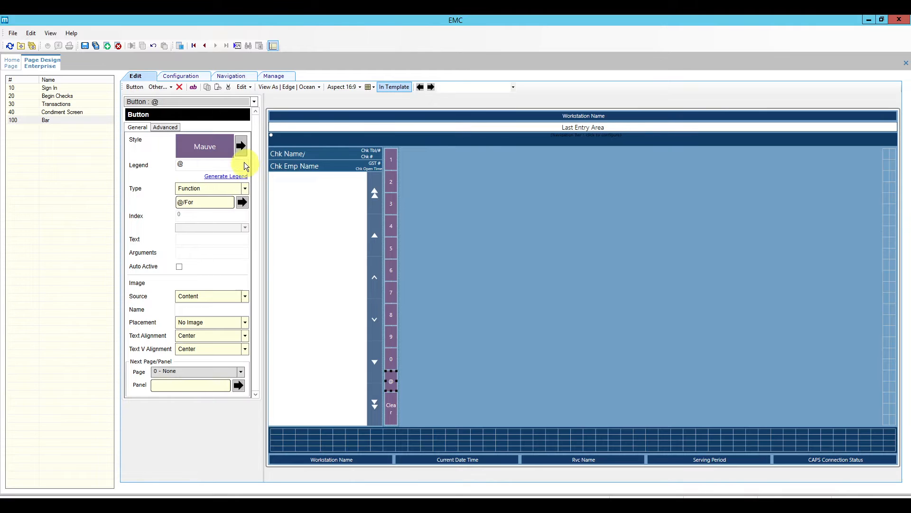
# Make the @ key cyan and the Clear key teal.
pyautogui.click(243, 147)
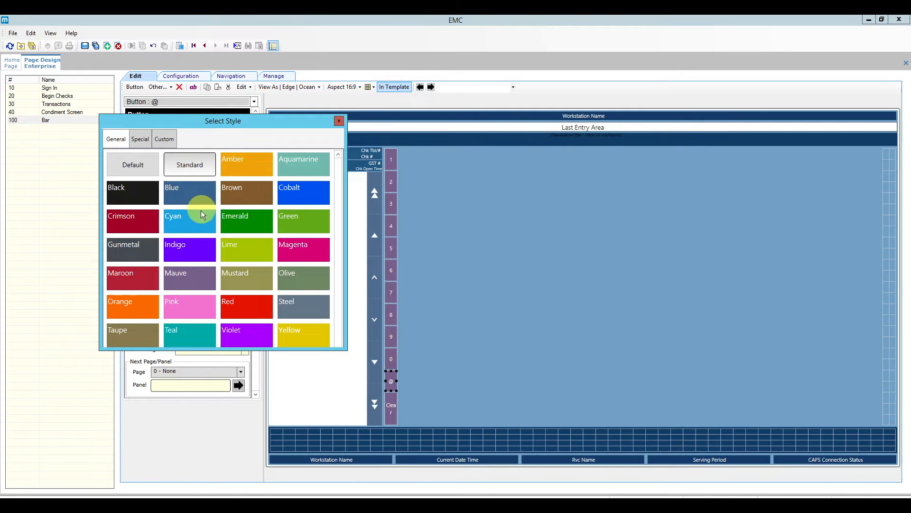
pyautogui.click(195, 223)
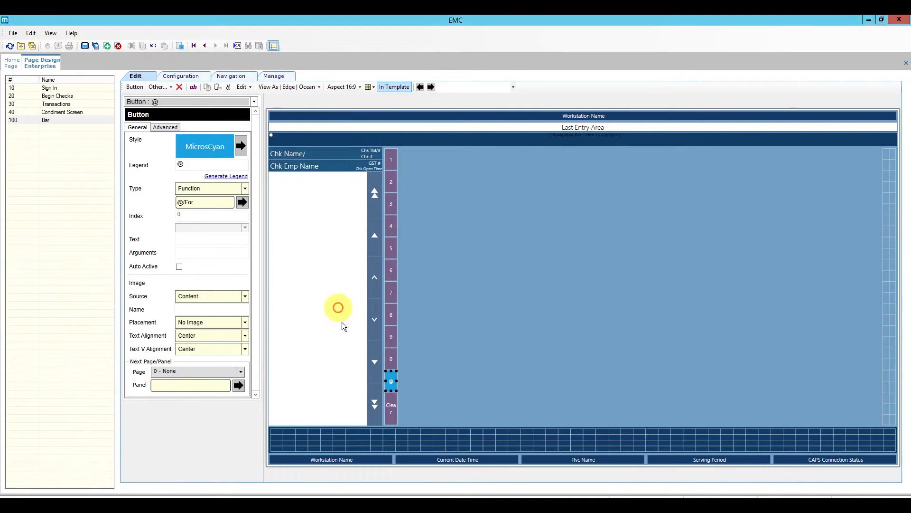
pyautogui.click(390, 407)
pyautogui.click(242, 146)
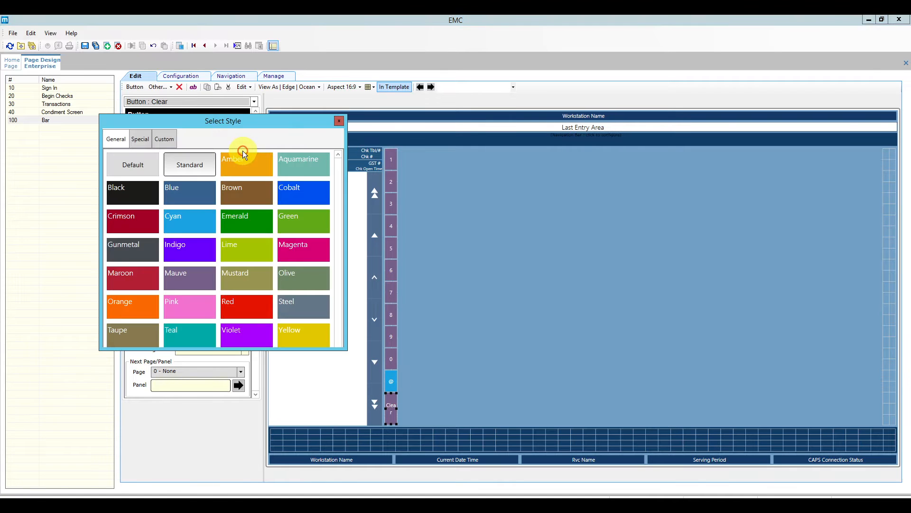
pyautogui.click(189, 334)
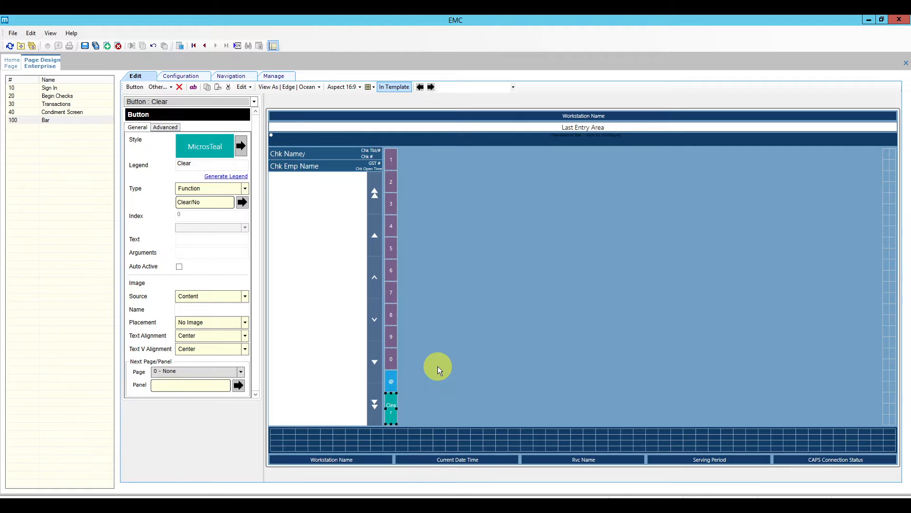
# Enable a custom font size of 18 for the 1 key.
pyautogui.click(391, 155)
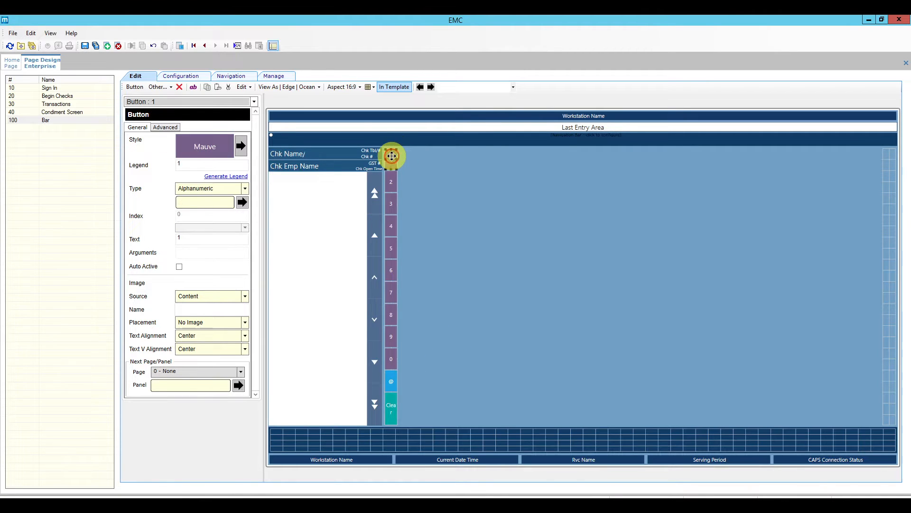
pyautogui.click(164, 127)
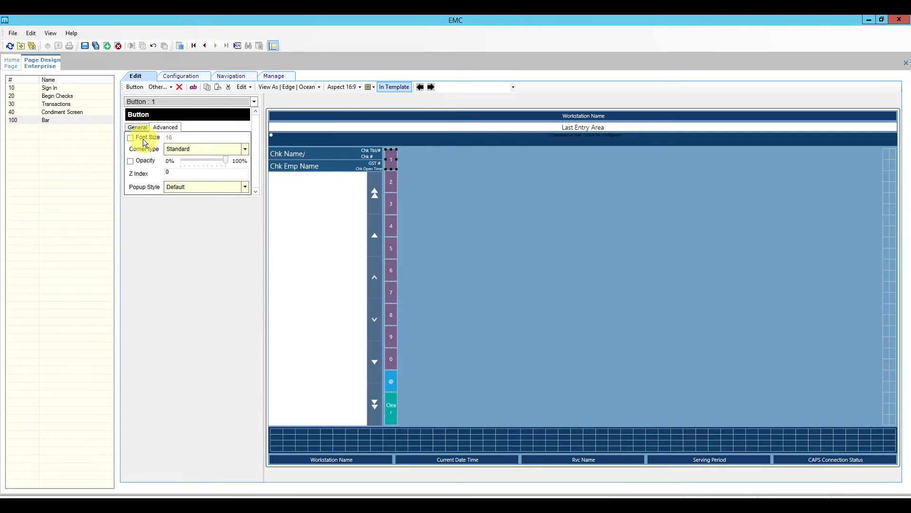
pyautogui.click(138, 139)
pyautogui.click(177, 138)
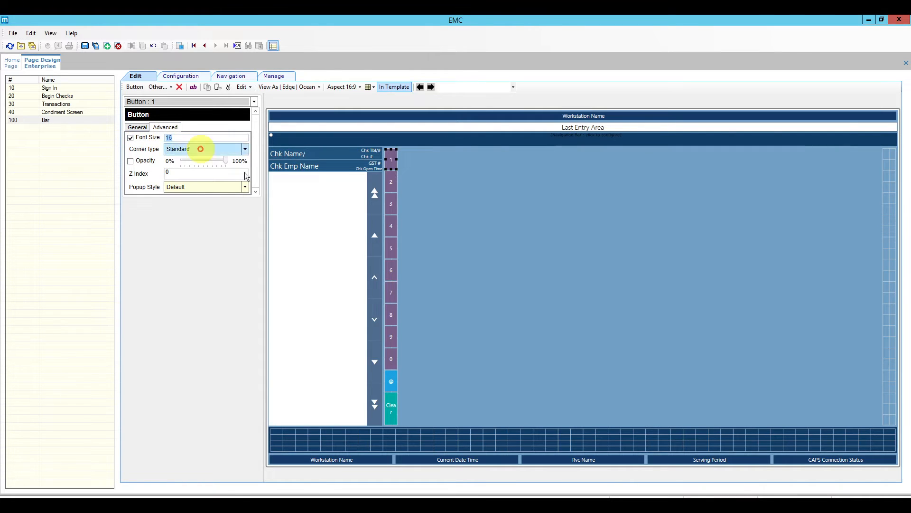
pyautogui.write('18')
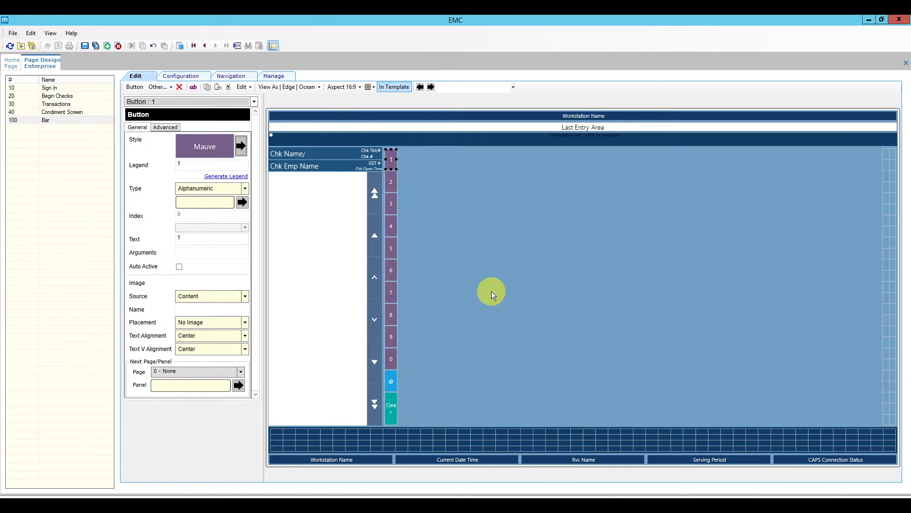
pyautogui.click(390, 201)
pyautogui.click(525, 266)
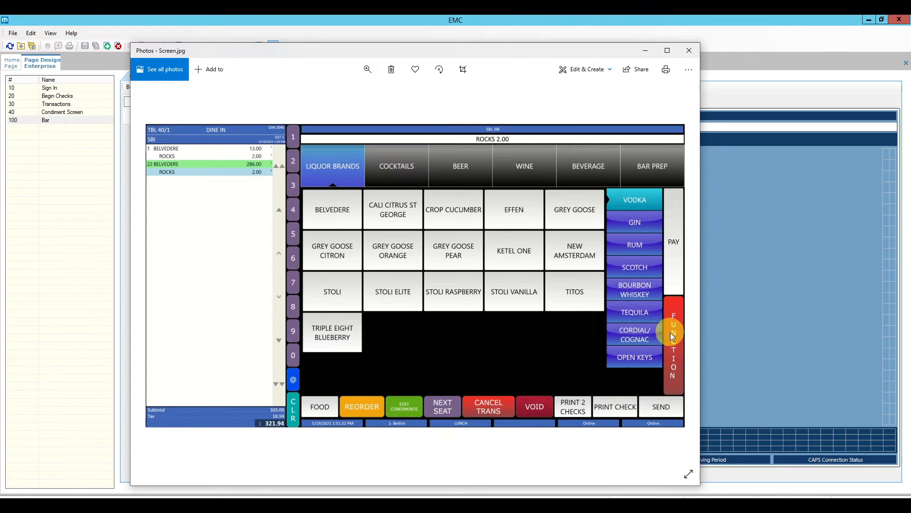
pyautogui.click(810, 337)
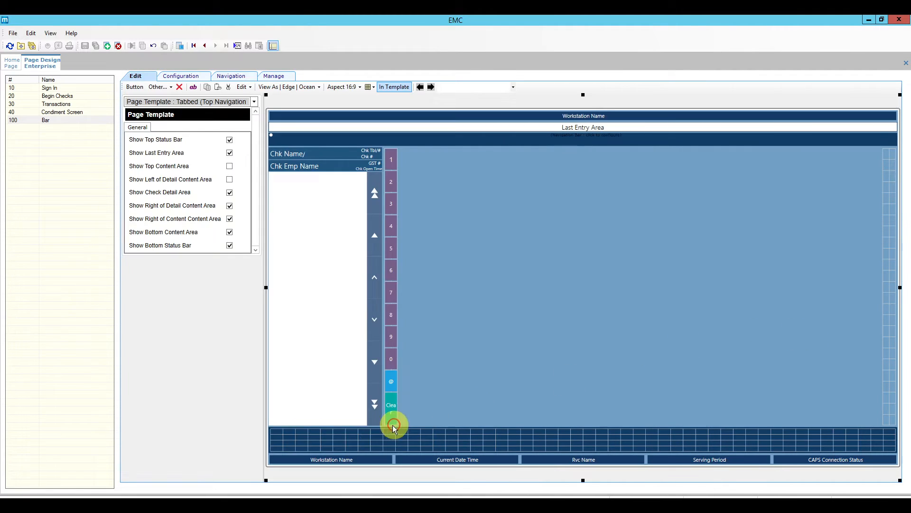
# Add a Standard-style button at the left end of the bottom bar.
pyautogui.rightClick(316, 442)
pyautogui.click(346, 366)
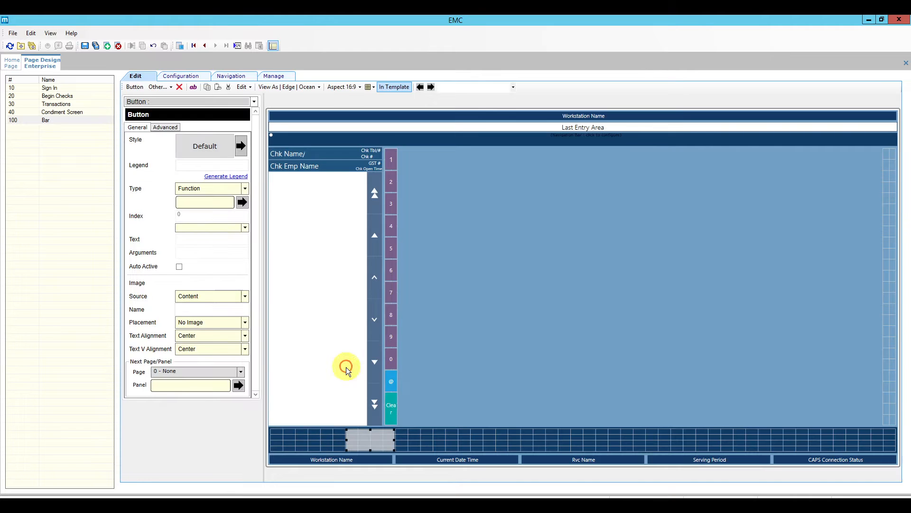
pyautogui.moveTo(364, 442); pyautogui.dragTo(289, 439)
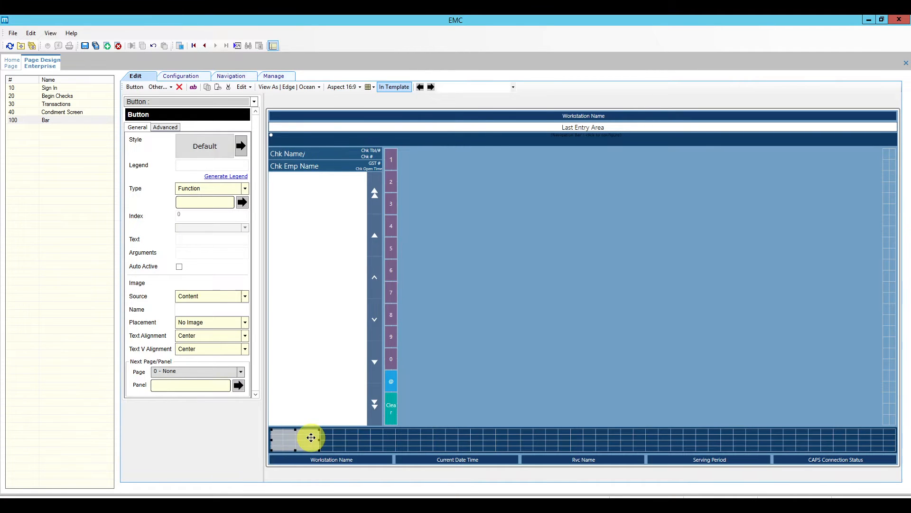
pyautogui.click(241, 146)
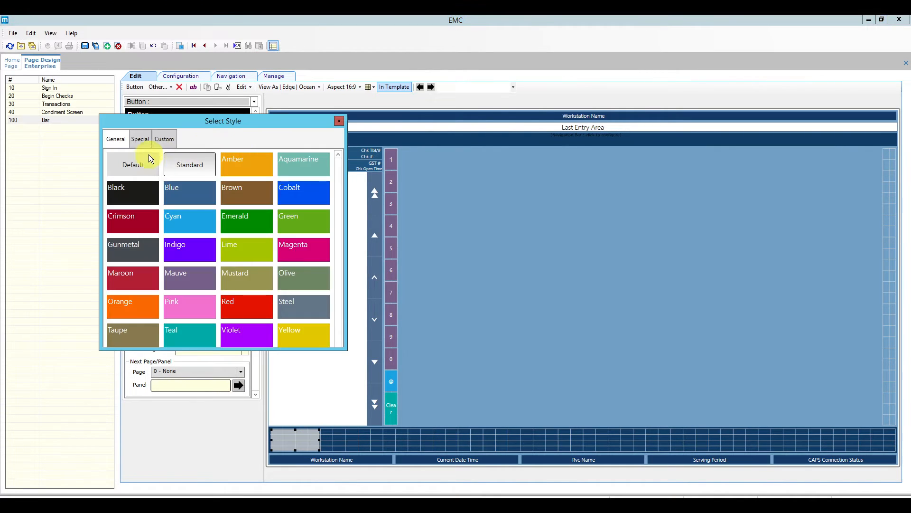
pyautogui.click(183, 165)
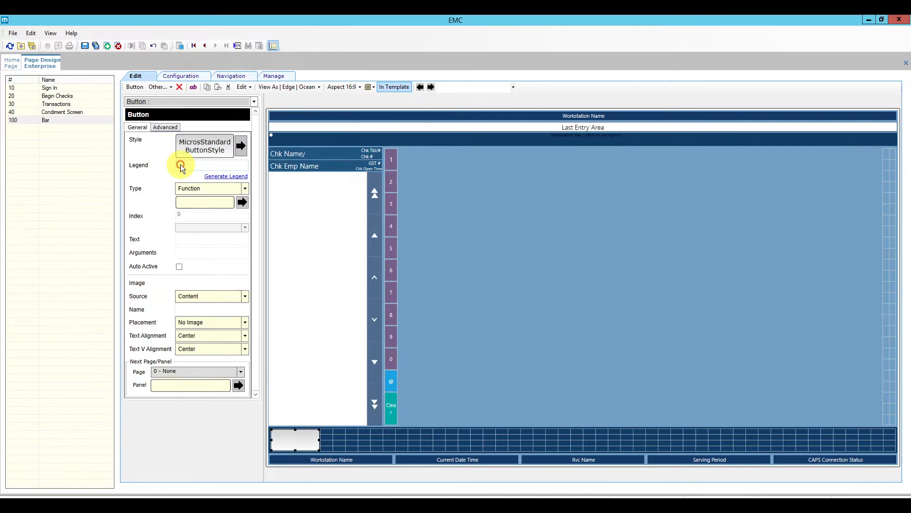
# Assign the button TS Next Screen targeting page 30 - Transactions.
pyautogui.click(242, 202)
pyautogui.click(355, 170)
pyautogui.write('next')
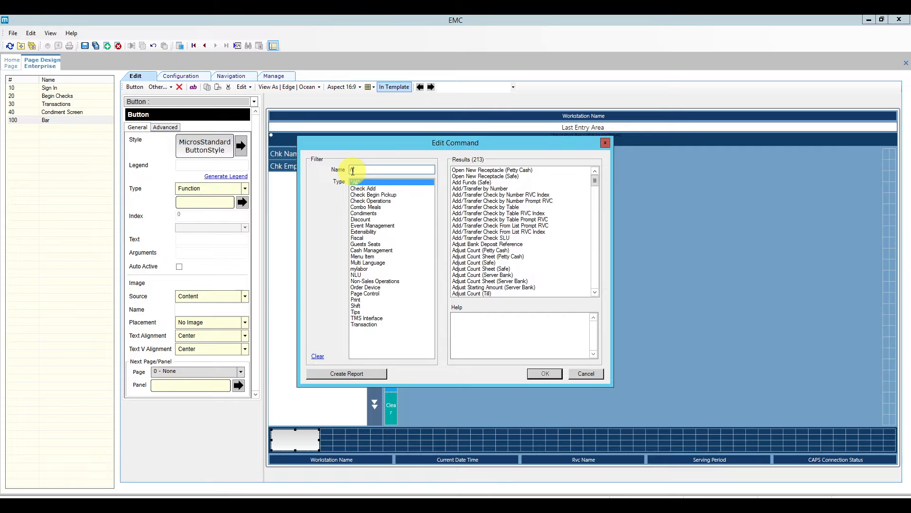
pyautogui.click(470, 170)
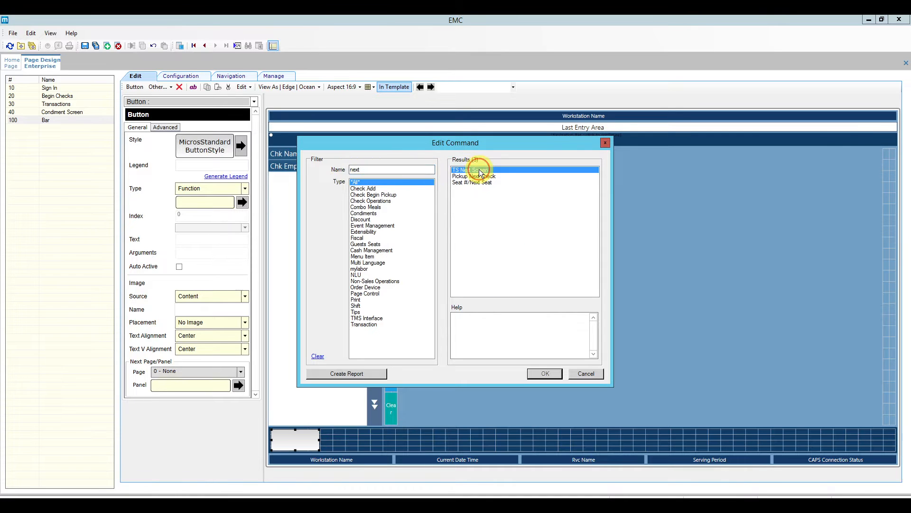
pyautogui.click(545, 374)
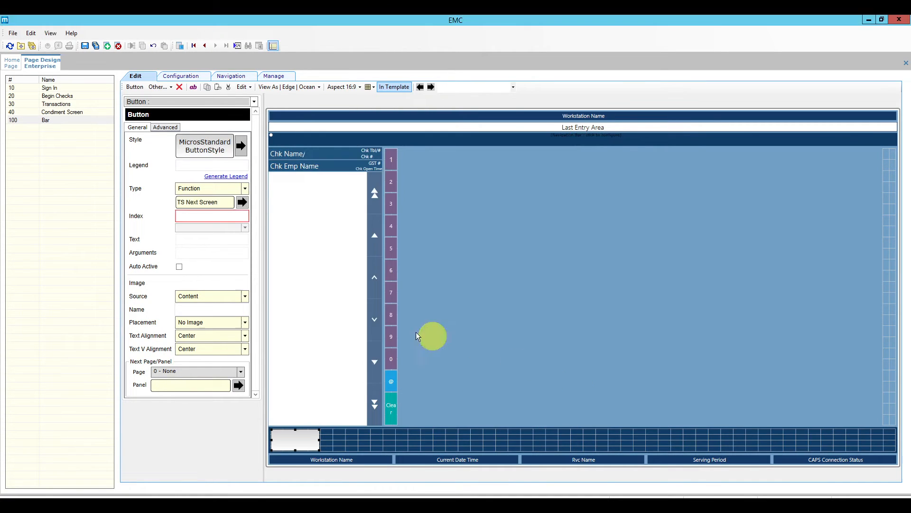
pyautogui.click(240, 371)
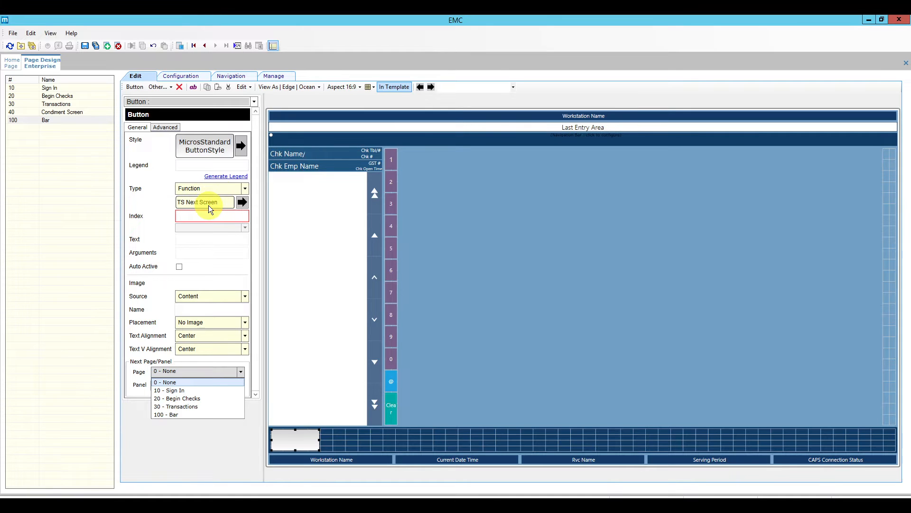
pyautogui.click(186, 405)
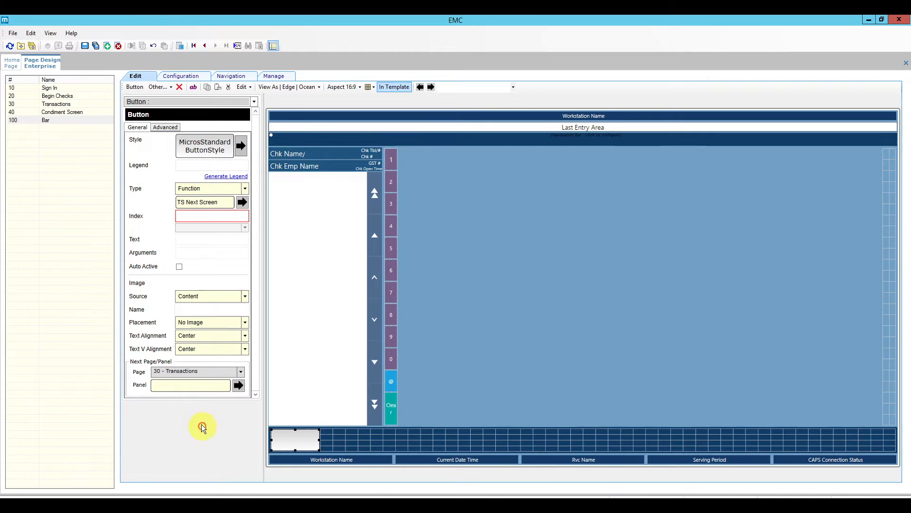
# Leave the destination panel unset and give the button the legend 'Food'.
pyautogui.click(238, 385)
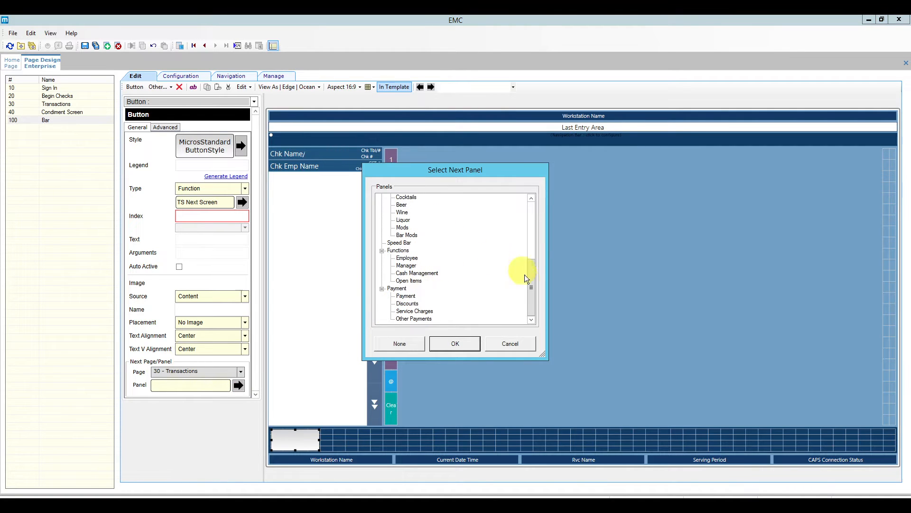
pyautogui.moveTo(535, 283); pyautogui.dragTo(529, 213)
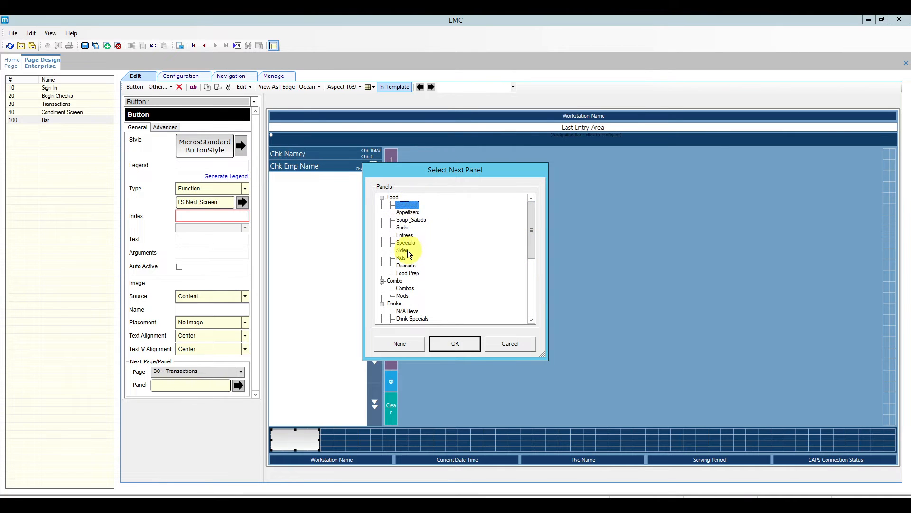
pyautogui.click(395, 253)
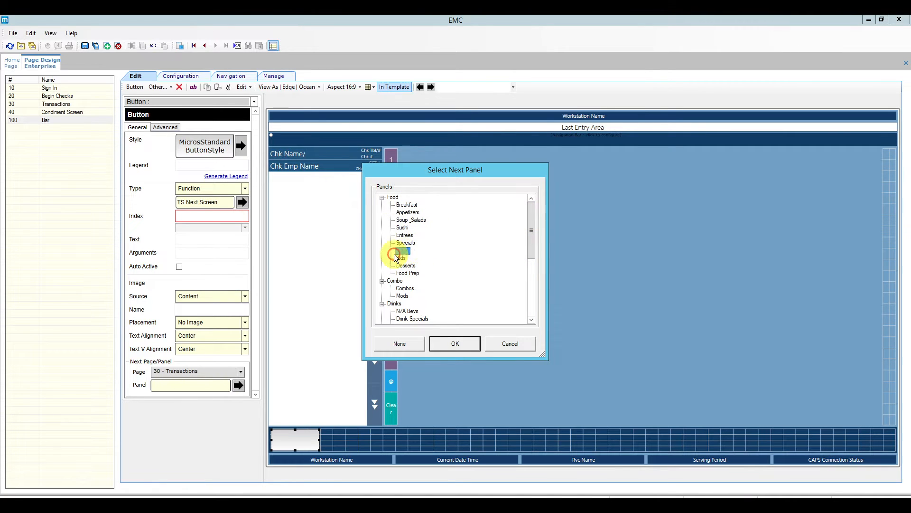
pyautogui.click(512, 345)
pyautogui.click(195, 165)
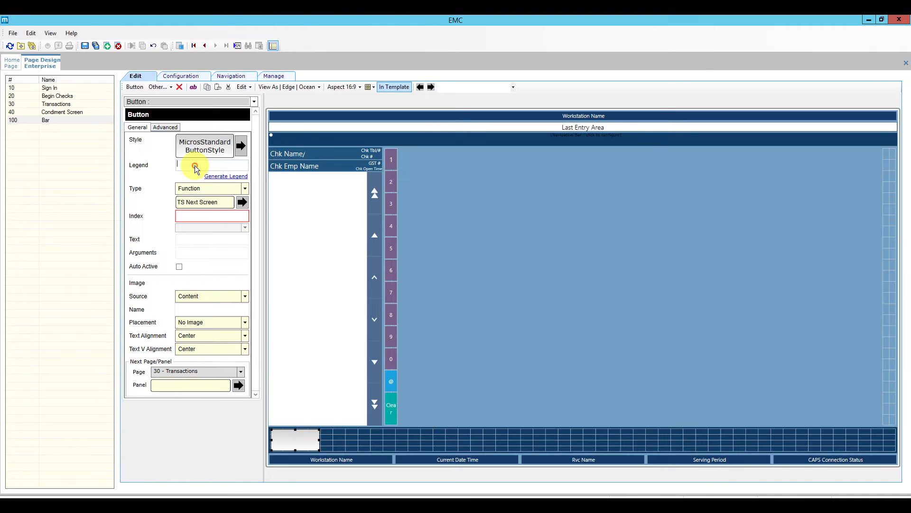
pyautogui.write('Food')
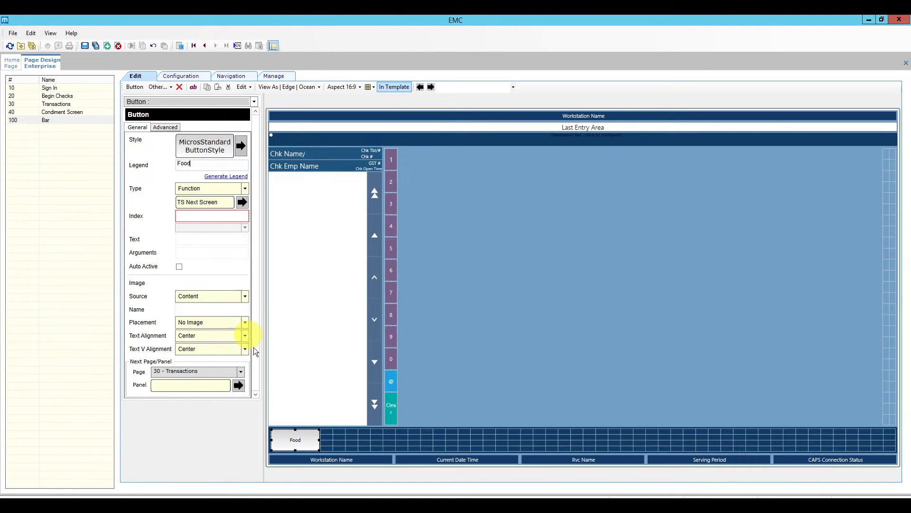
# Give the Food label a custom font size of 25.
pyautogui.click(167, 126)
pyautogui.click(147, 138)
pyautogui.click(179, 138)
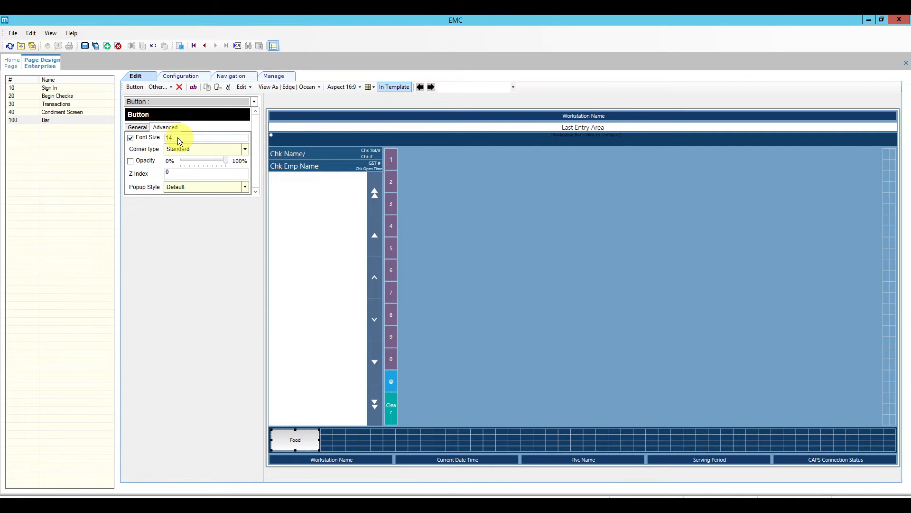
pyautogui.write('25')
pyautogui.click(136, 127)
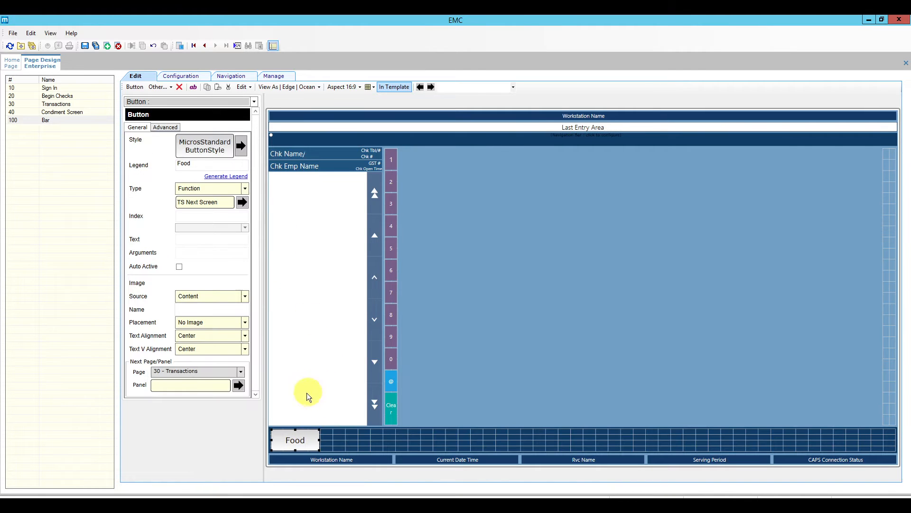
# Try copying the Food button to the right edge, then dismiss the paste error.
pyautogui.rightClick(296, 438)
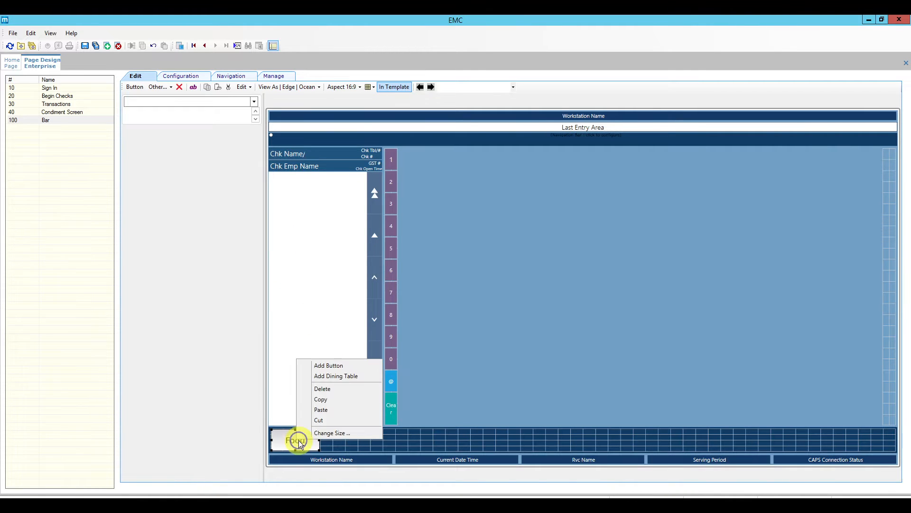
pyautogui.click(340, 396)
pyautogui.rightClick(889, 206)
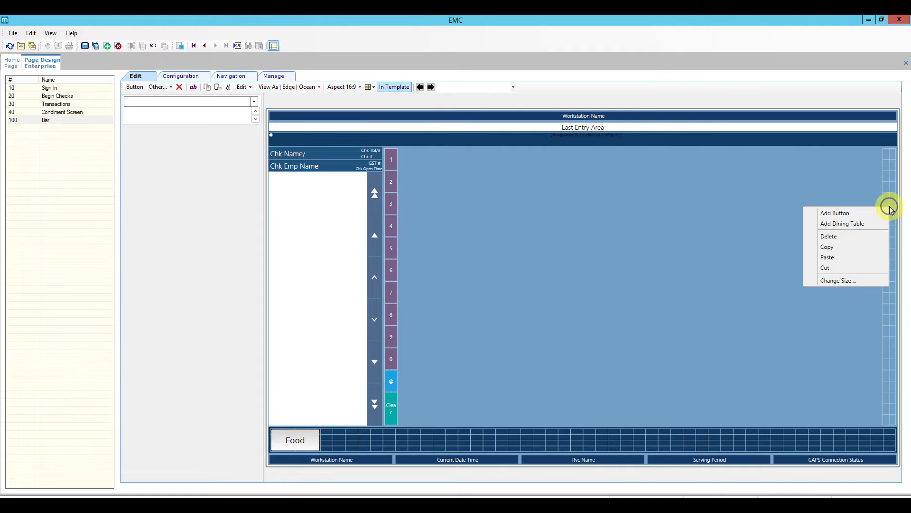
pyautogui.click(865, 257)
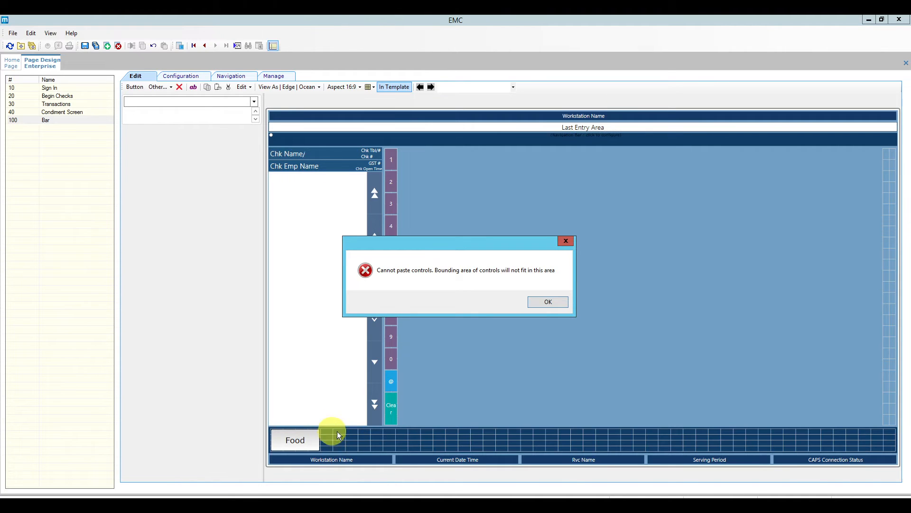
pyautogui.click(543, 304)
# Add a right-edge button stretched to the top, style it Standard and label it 'Pay'.
pyautogui.rightClick(887, 175)
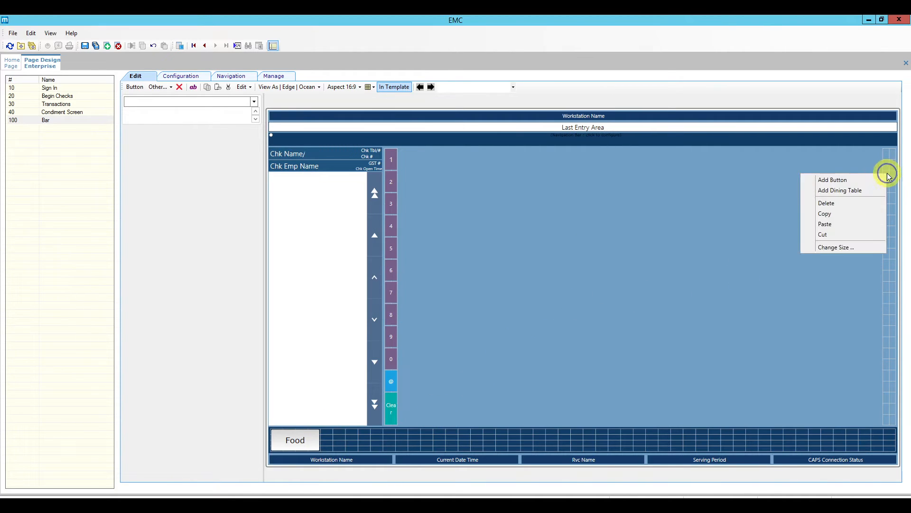
pyautogui.click(872, 180)
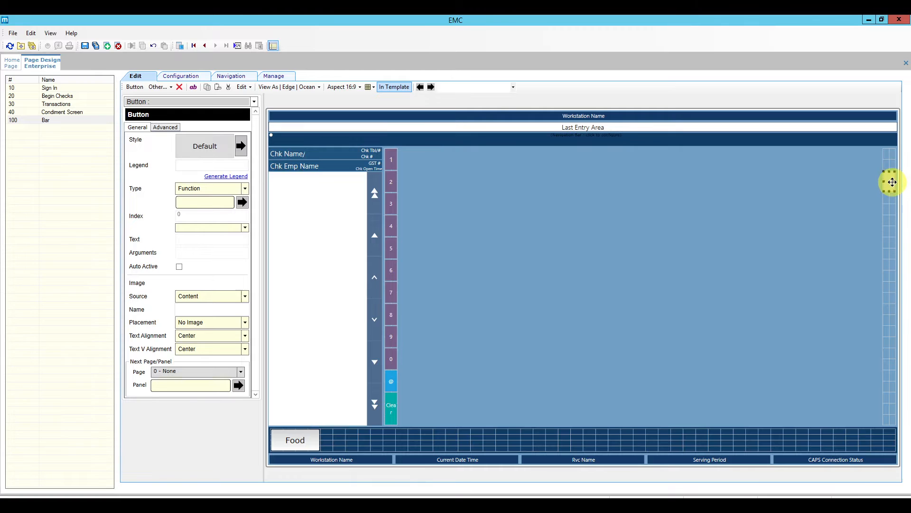
pyautogui.moveTo(891, 183); pyautogui.dragTo(891, 291)
pyautogui.click(240, 147)
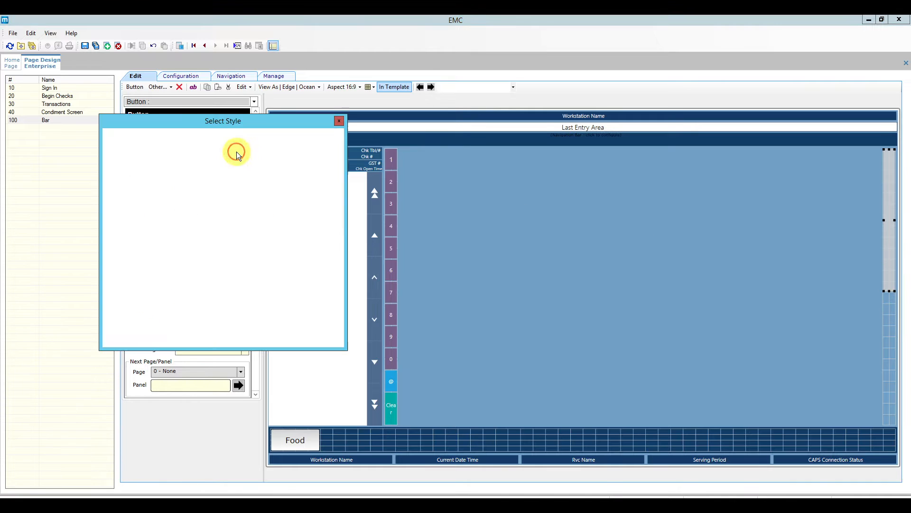
pyautogui.click(195, 163)
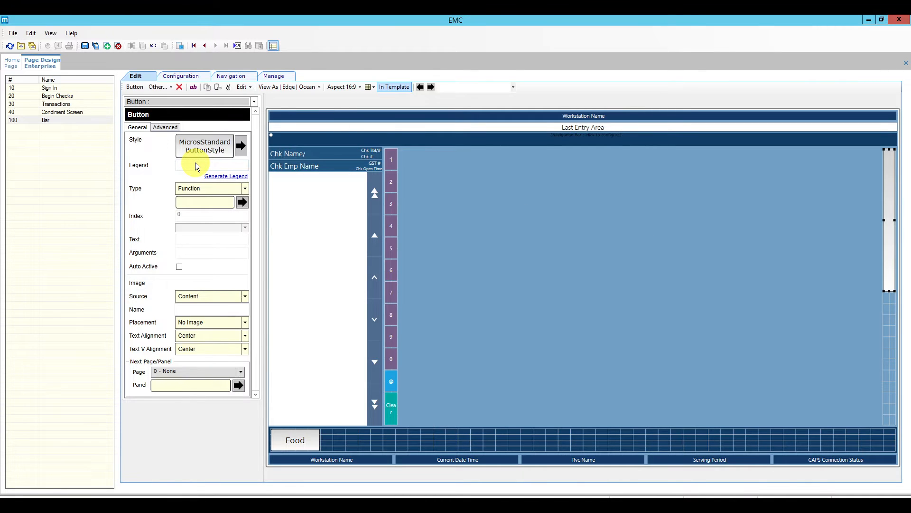
pyautogui.click(196, 163)
pyautogui.write('Pay')
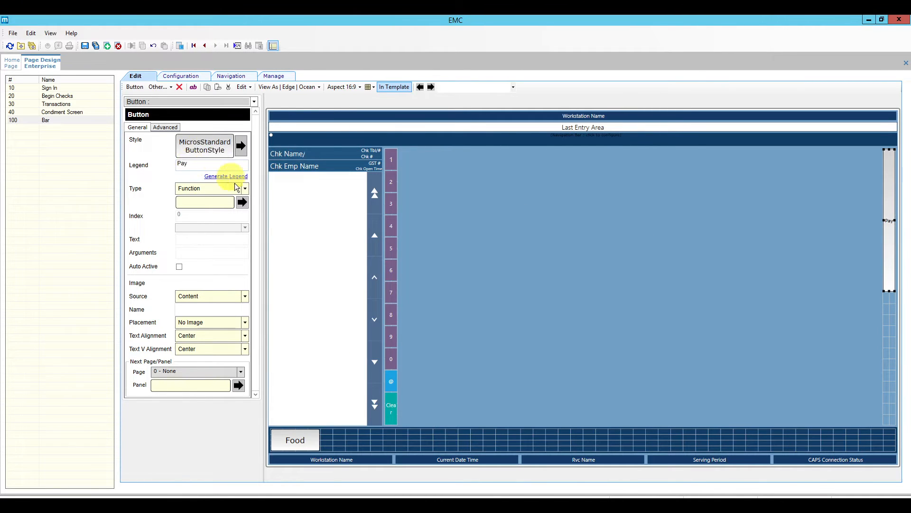
# Set the Pay button to TS Next Screen, page 30 - Transactions, panel Payment.
pyautogui.click(242, 202)
pyautogui.click(369, 170)
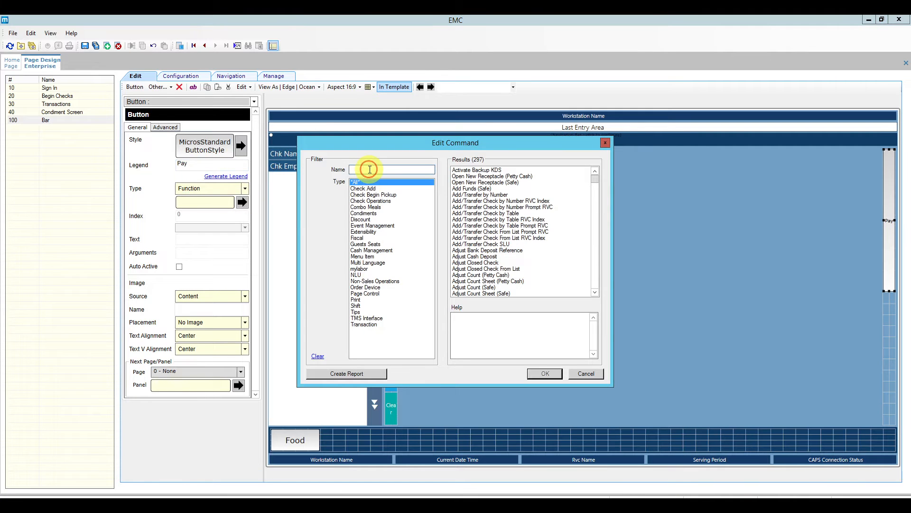
pyautogui.write('next')
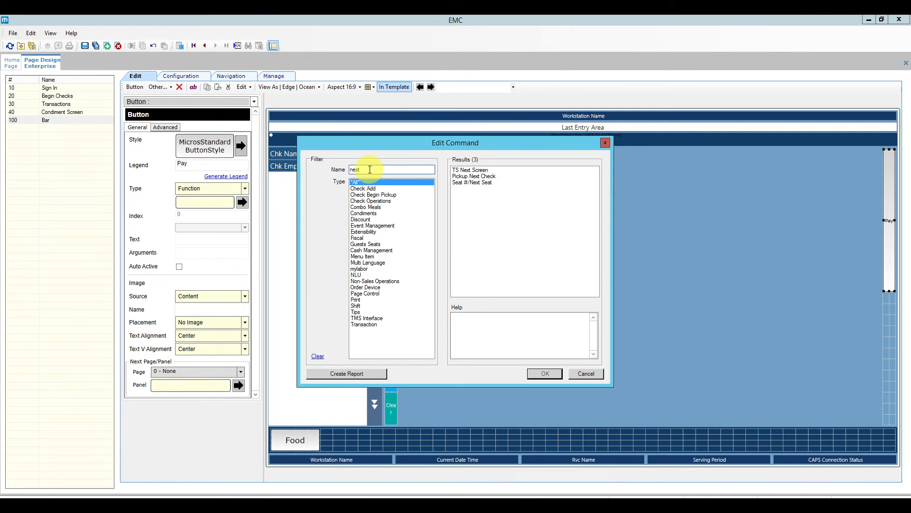
pyautogui.click(470, 169)
pyautogui.click(545, 373)
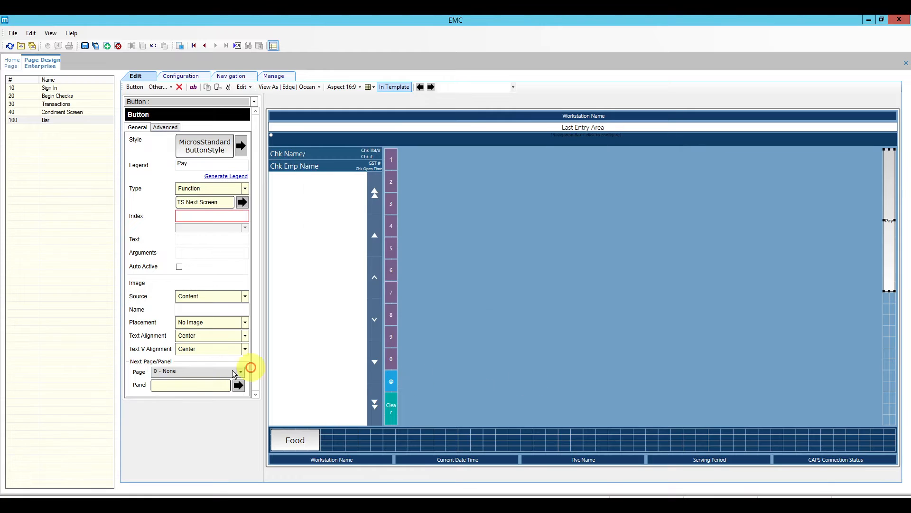
pyautogui.click(242, 371)
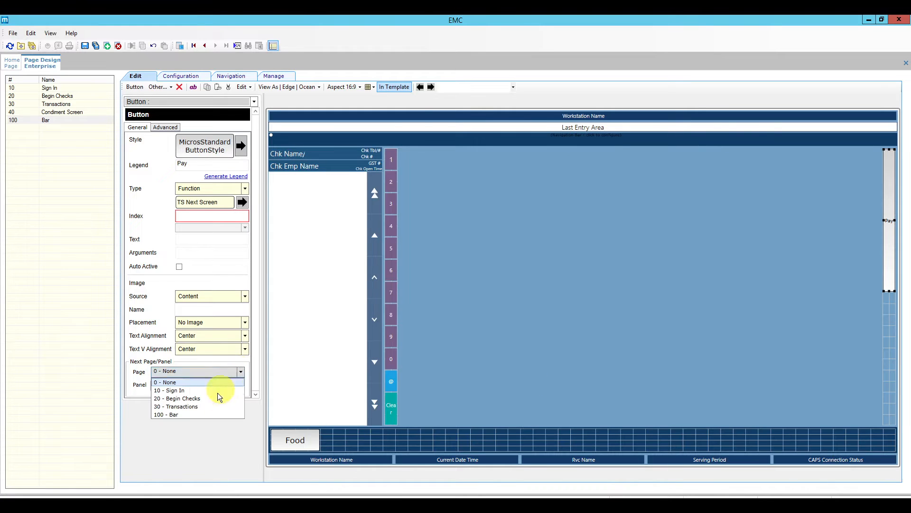
pyautogui.click(213, 406)
pyautogui.click(239, 385)
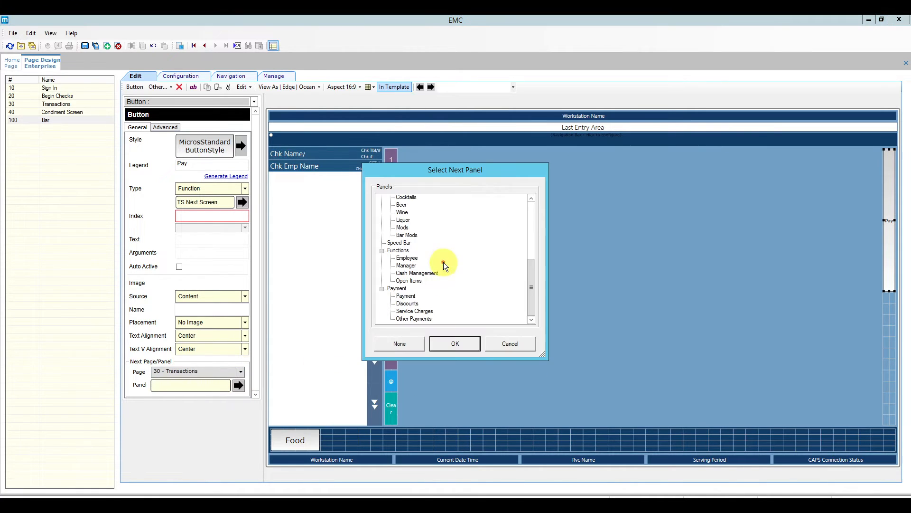
pyautogui.click(453, 343)
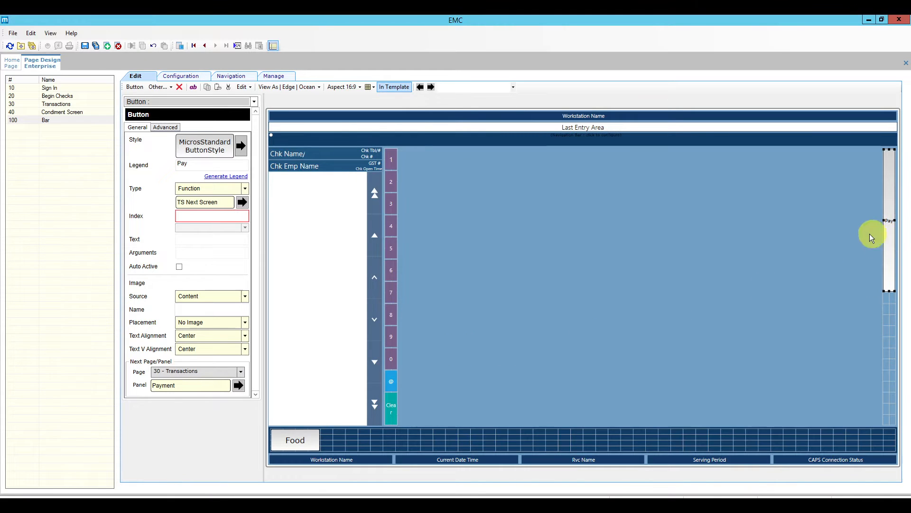
# Enable a custom font size of 25 for the Pay label.
pyautogui.click(166, 127)
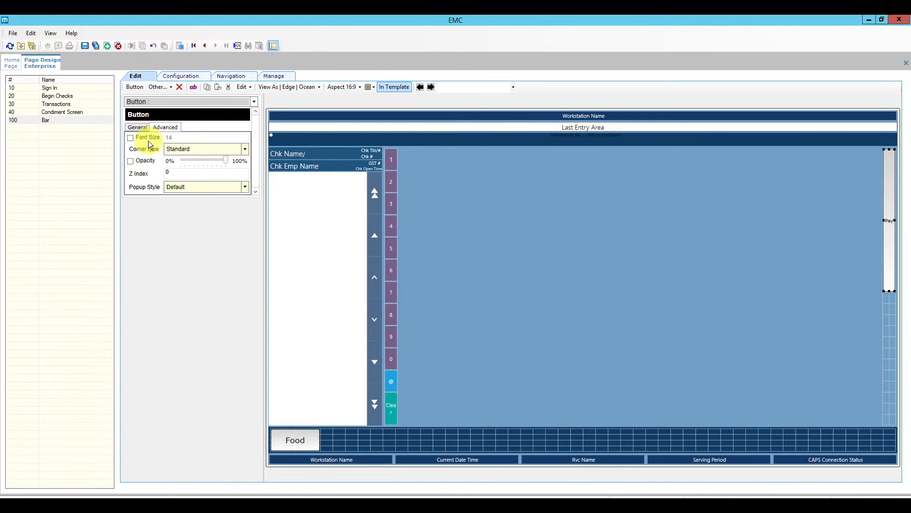
pyautogui.click(147, 137)
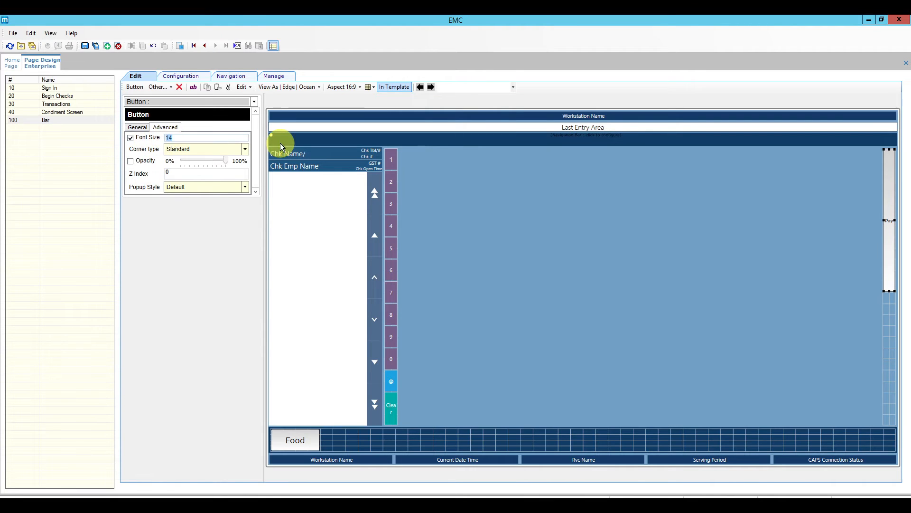
pyautogui.write('25')
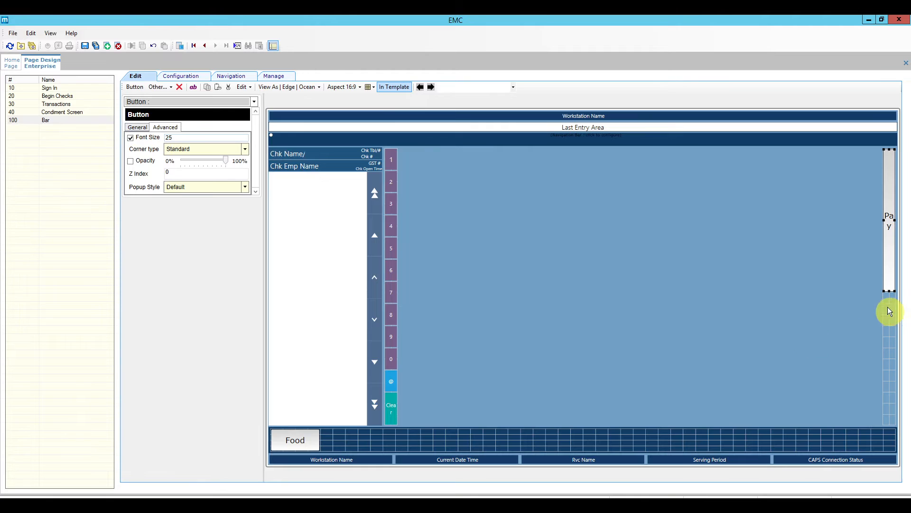
# Copy the Pay button and paste it just below.
pyautogui.click(887, 280)
pyautogui.rightClick(887, 275)
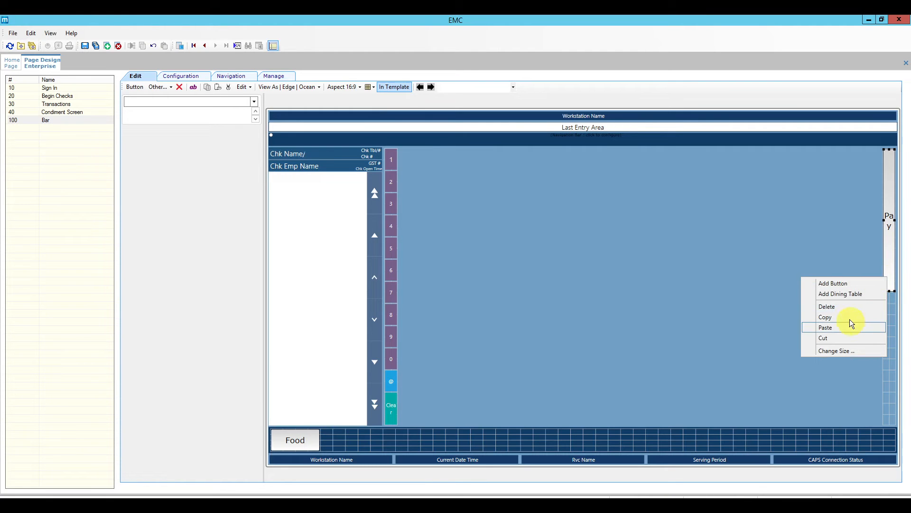
pyautogui.click(879, 316)
pyautogui.rightClick(888, 314)
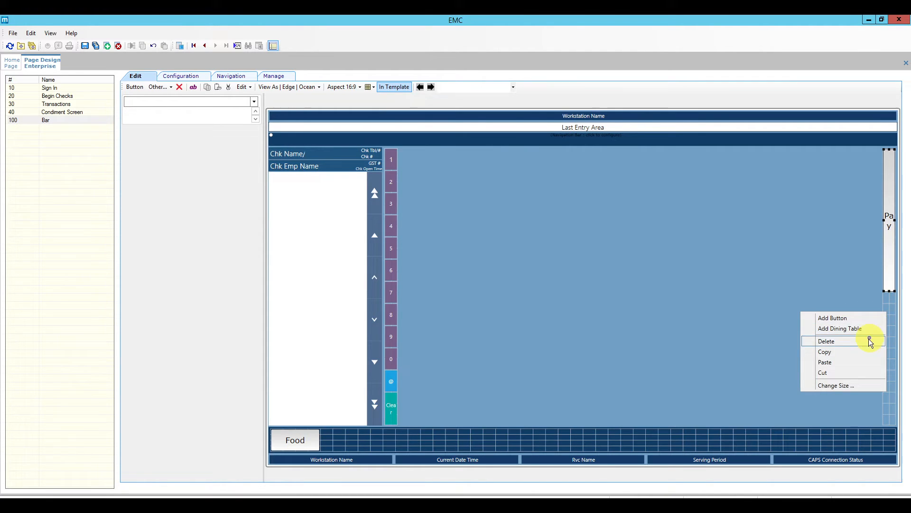
pyautogui.click(856, 365)
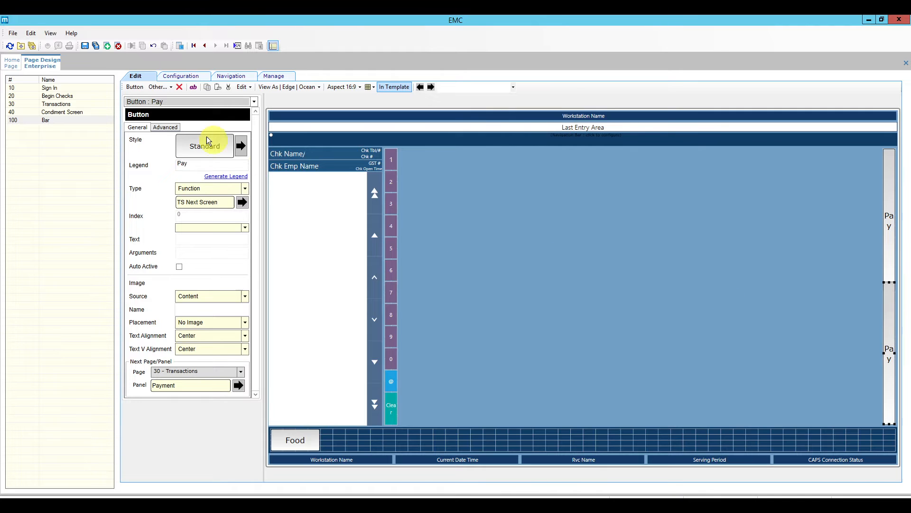
# Make the copied button maroon with the legend 'Functions'.
pyautogui.click(242, 146)
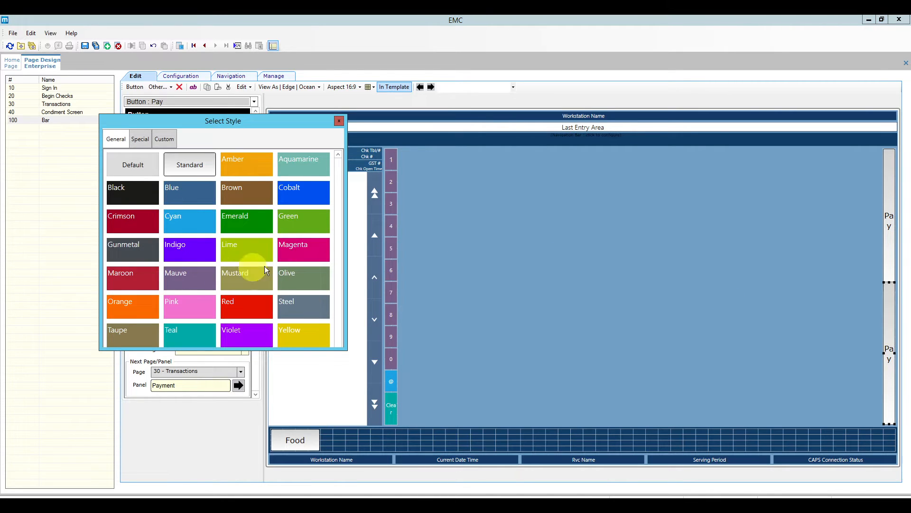
pyautogui.click(133, 275)
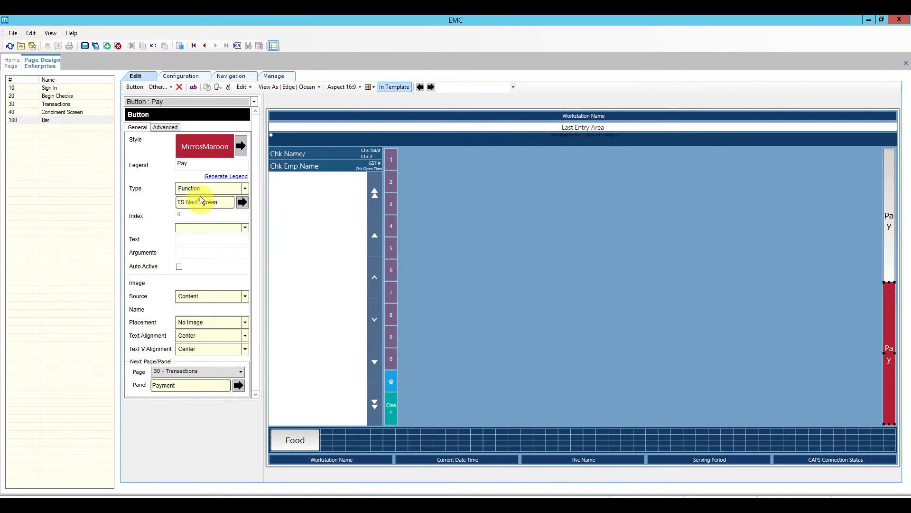
pyautogui.click(201, 166)
pyautogui.press('BackSpace')
pyautogui.press('BackSpace')
pyautogui.press('BackSpace')
pyautogui.write('D')
pyautogui.press('BackSpace')
pyautogui.write('Functions')
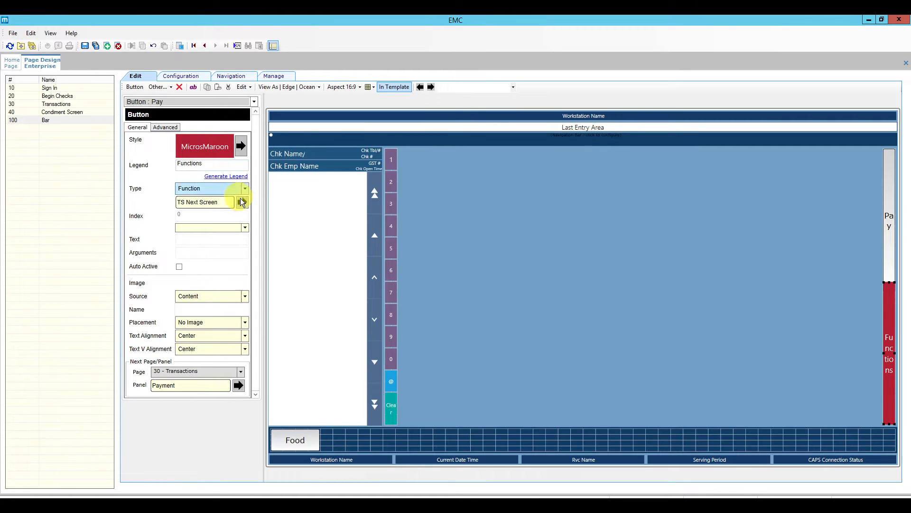
# Point it at the Functions panel of 30 - Transactions and save the page.
pyautogui.click(241, 371)
pyautogui.click(242, 373)
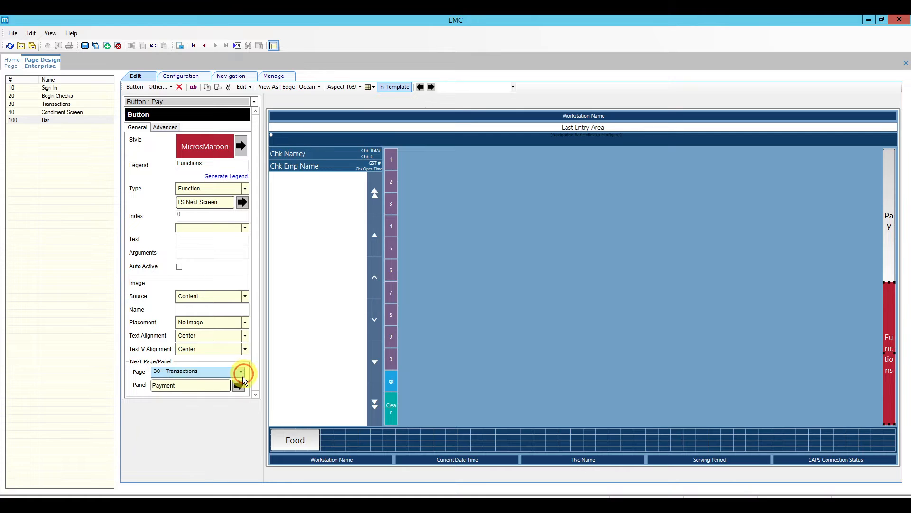
pyautogui.click(239, 386)
pyautogui.click(397, 250)
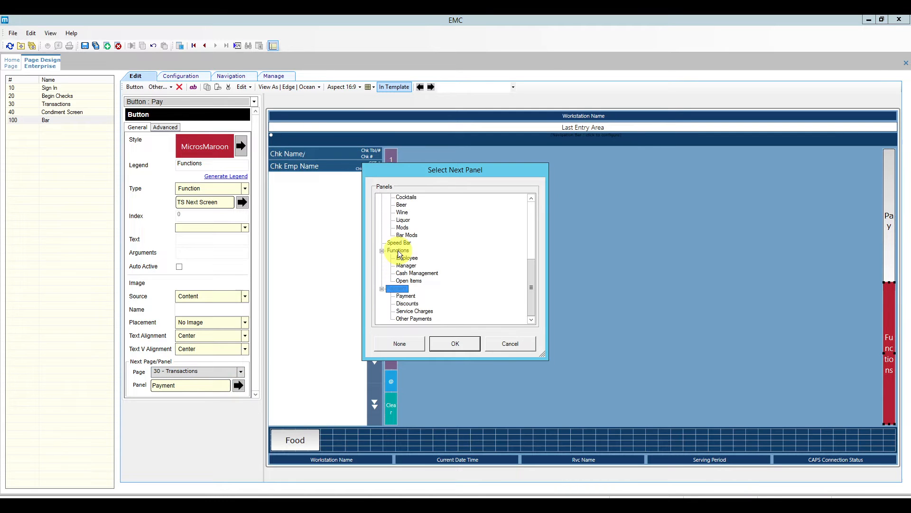
pyautogui.click(457, 344)
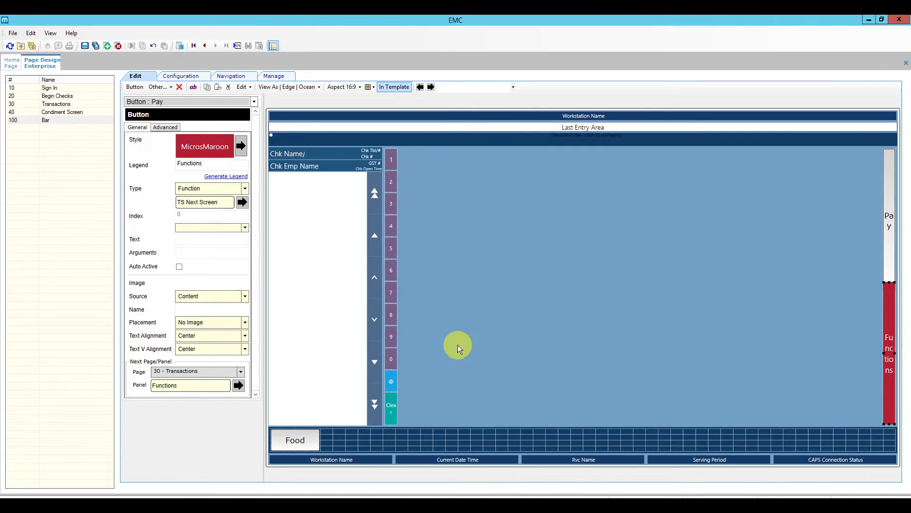
pyautogui.click(85, 46)
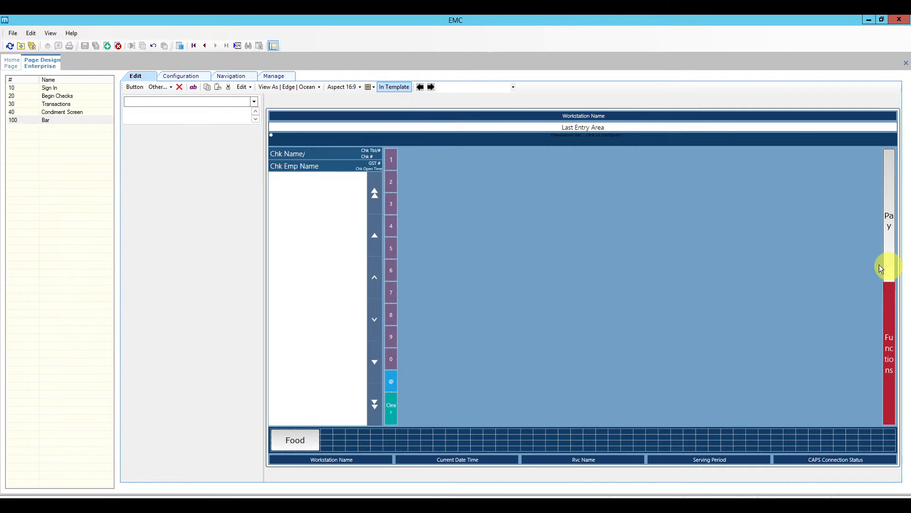
# Begin editing the Right Of Detail Content Area Width, then preview at 4:3 and 16:9.
pyautogui.click(183, 75)
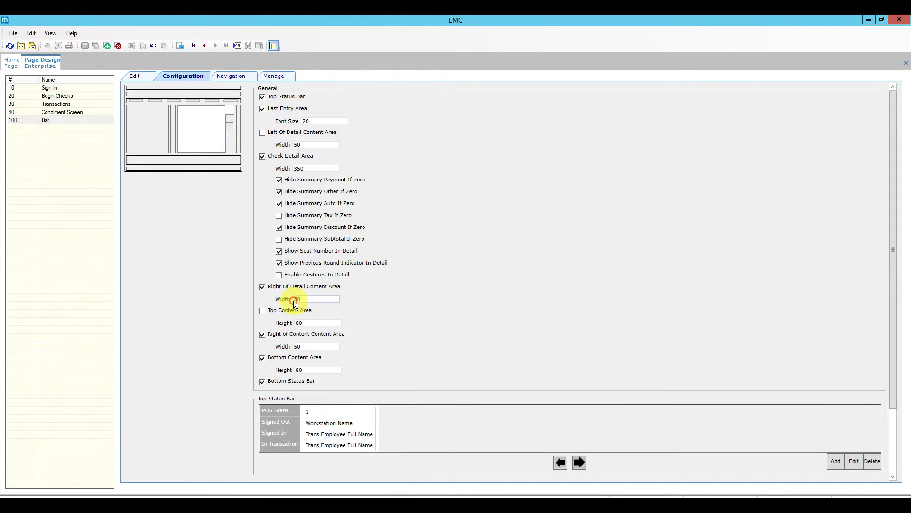
pyautogui.write('7')
pyautogui.click(139, 78)
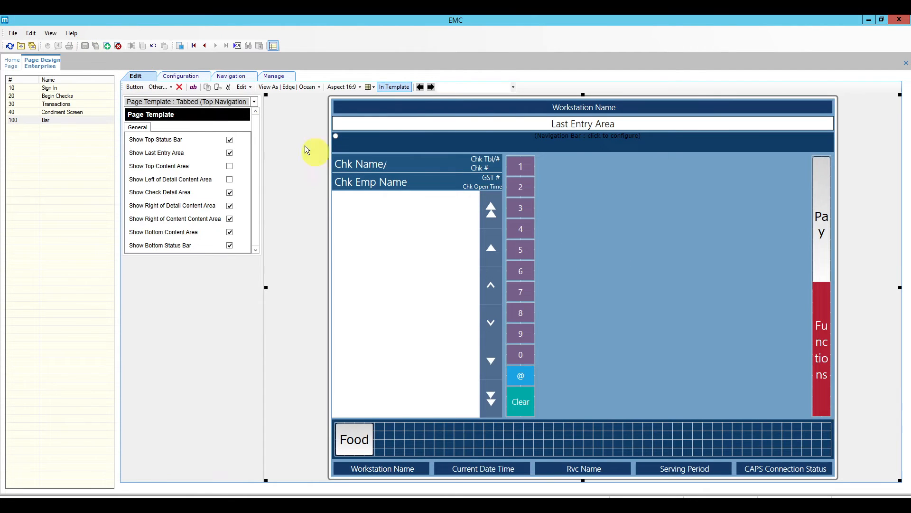
pyautogui.click(344, 87)
pyautogui.click(346, 108)
pyautogui.click(343, 87)
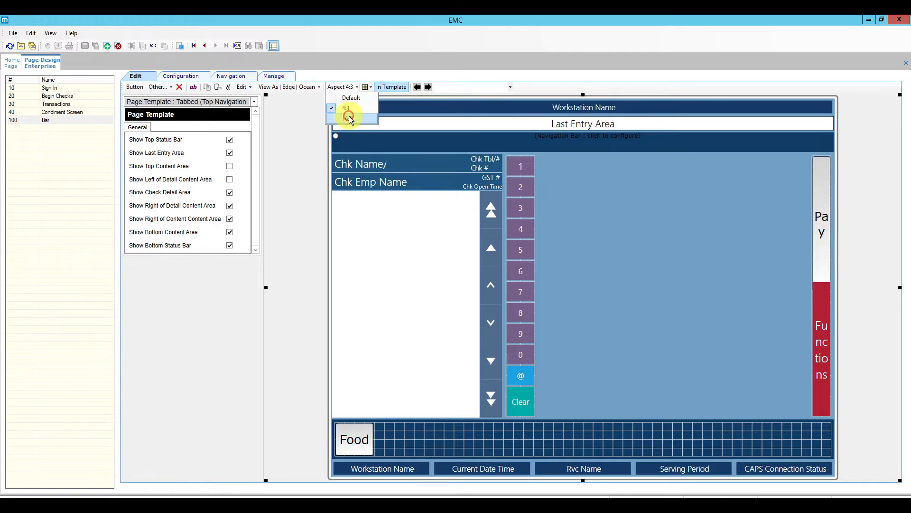
pyautogui.click(350, 119)
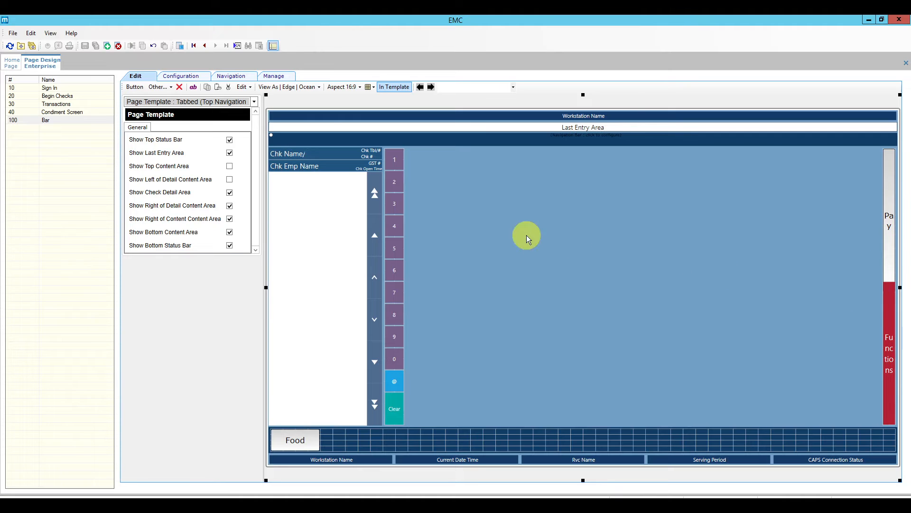
# Finalise the width at 70, save, and recheck the layout at 16:9.
pyautogui.click(192, 76)
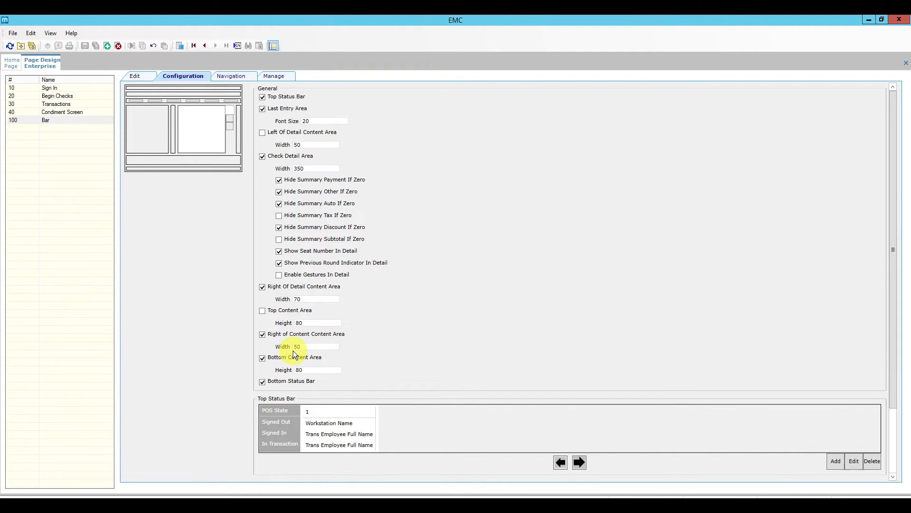
pyautogui.press('BackSpace')
pyautogui.click(85, 46)
pyautogui.click(143, 77)
pyautogui.click(342, 88)
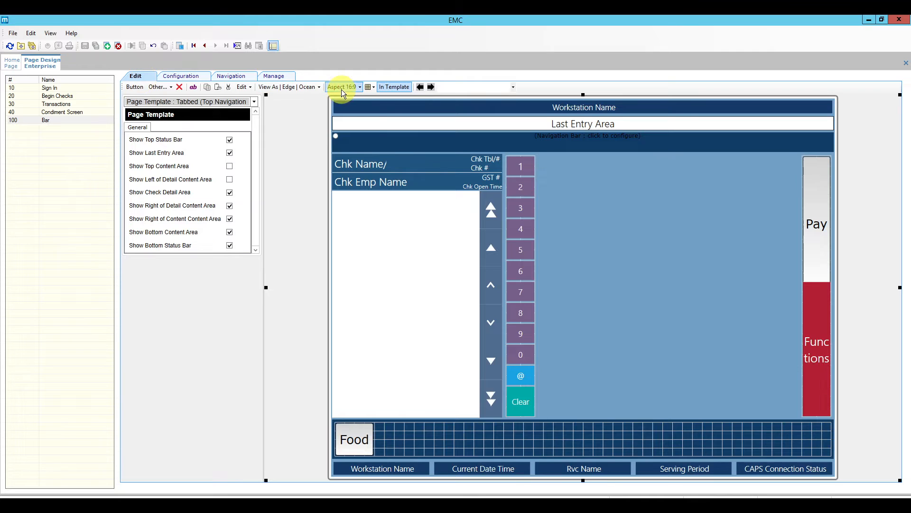
pyautogui.click(360, 108)
pyautogui.click(343, 87)
pyautogui.click(347, 119)
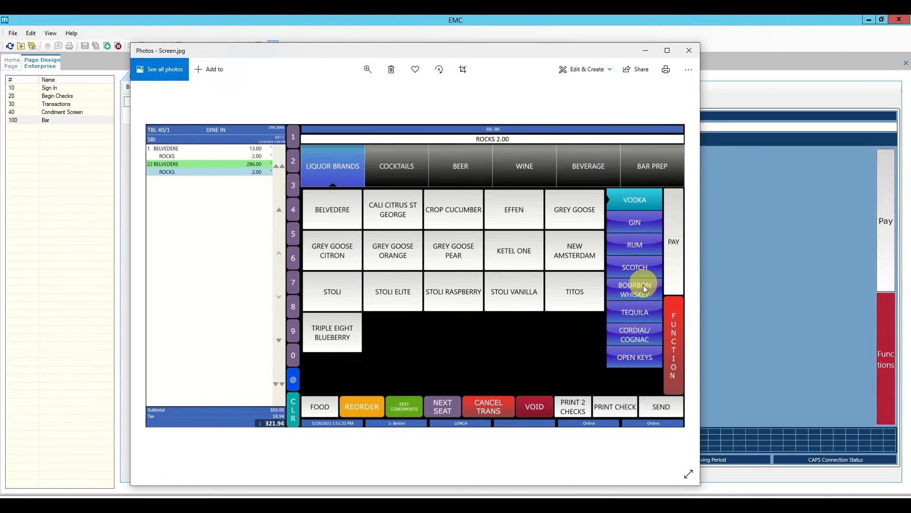
# Leave the Screen.jpg reference and return to the EMC Bar page designer.
pyautogui.click(752, 294)
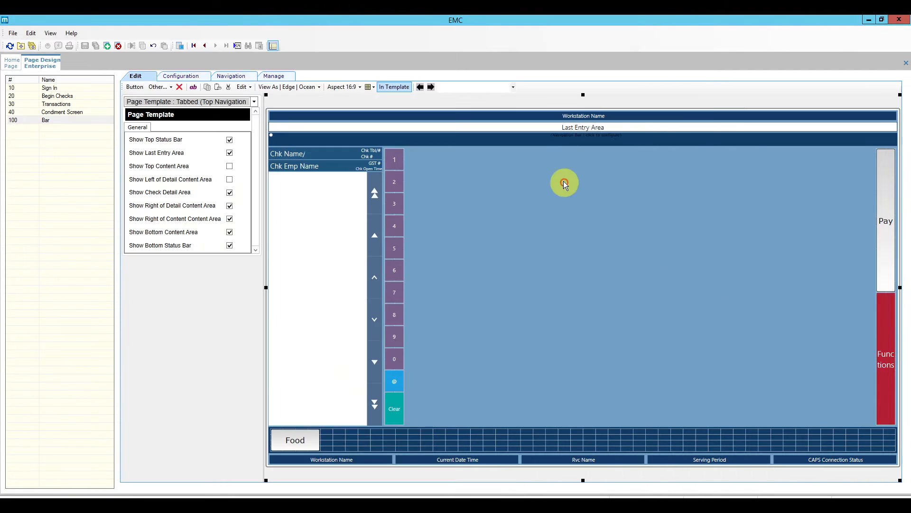
# Add a Tabbed Content Area navigation item with 6 tabs named 'Liquour'.
pyautogui.click(563, 139)
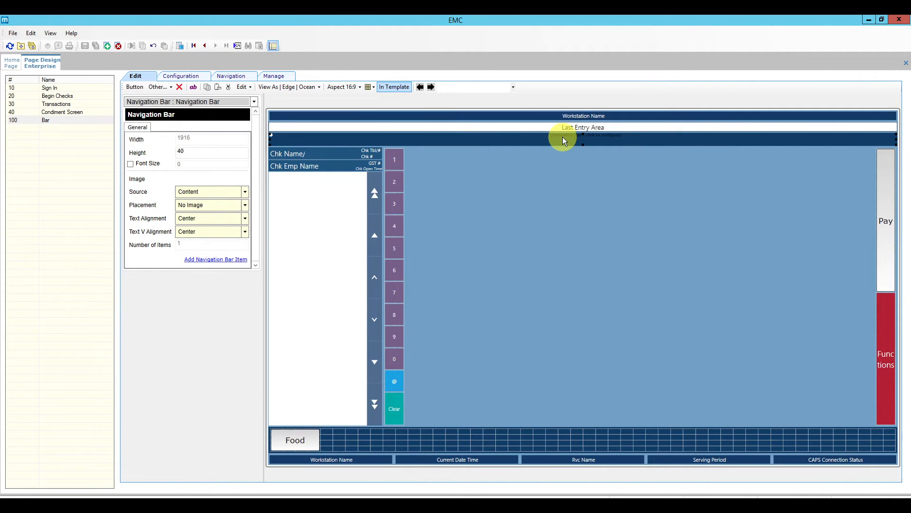
pyautogui.click(214, 260)
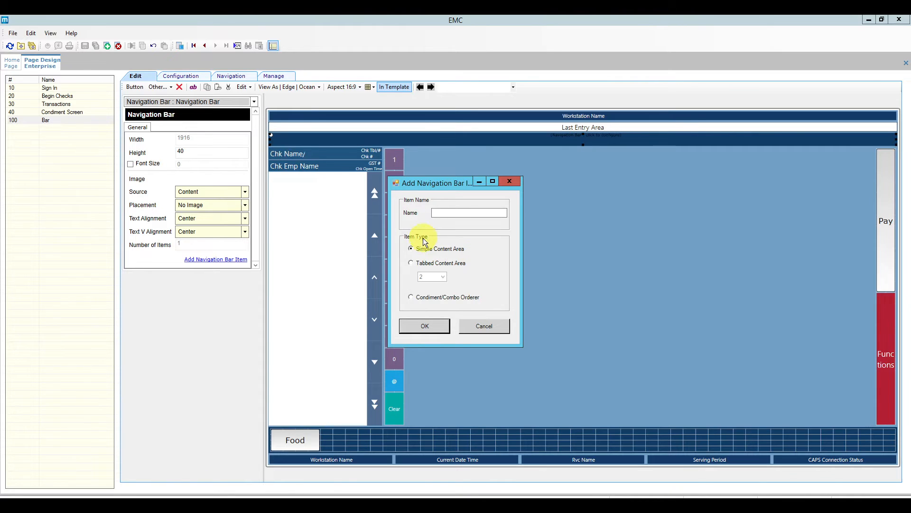
pyautogui.click(408, 264)
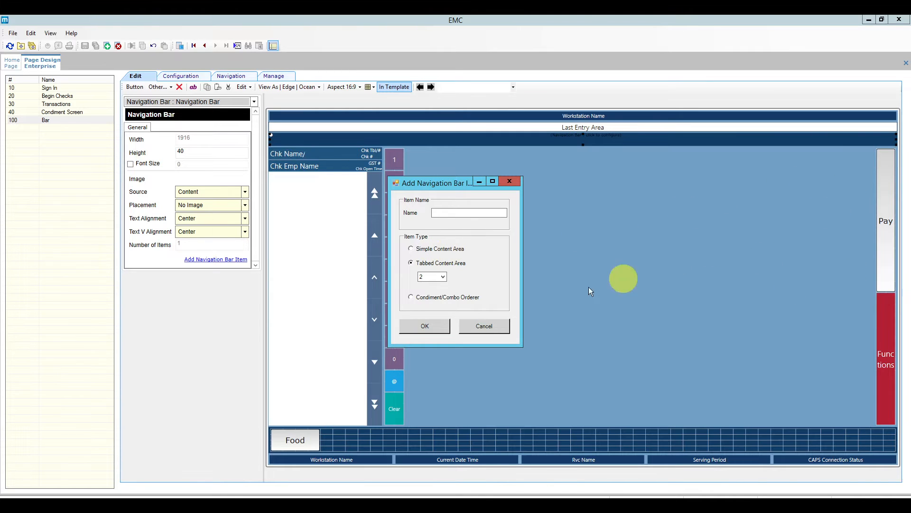
pyautogui.click(442, 280)
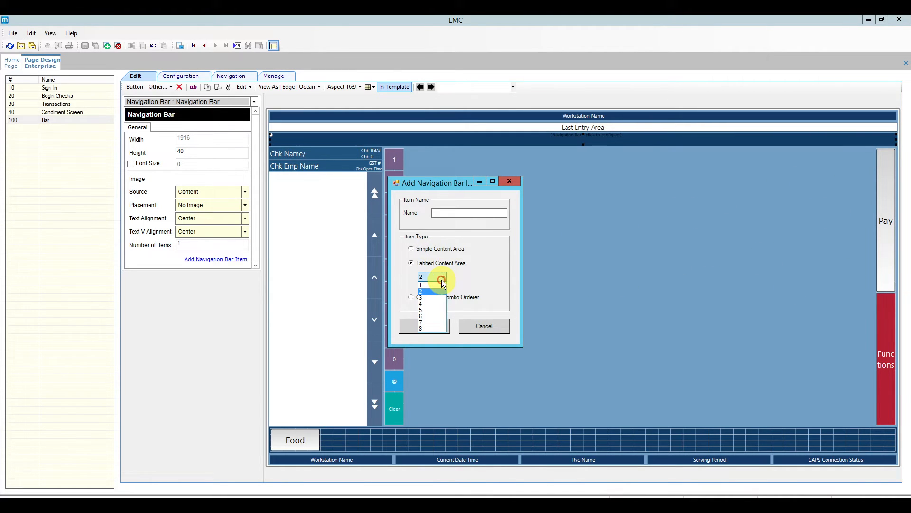
pyautogui.click(434, 316)
pyautogui.click(447, 212)
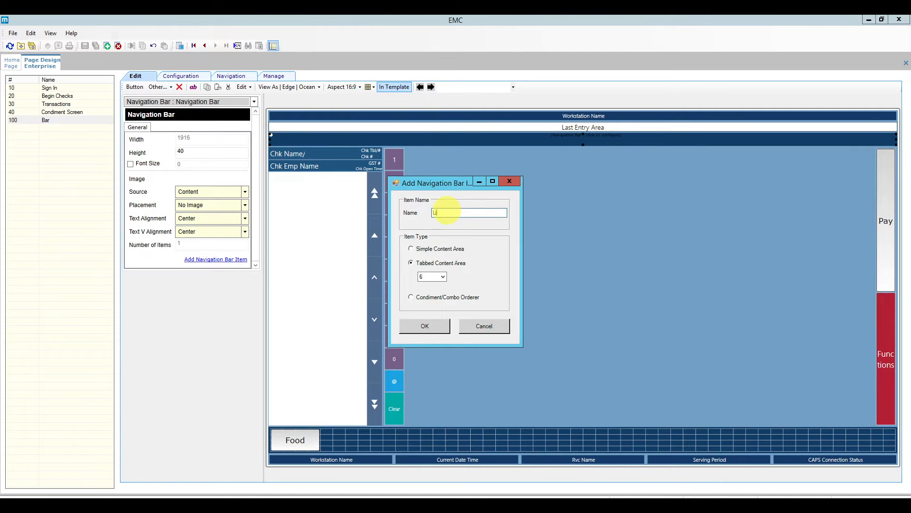
pyautogui.write('Liquour')
pyautogui.click(425, 326)
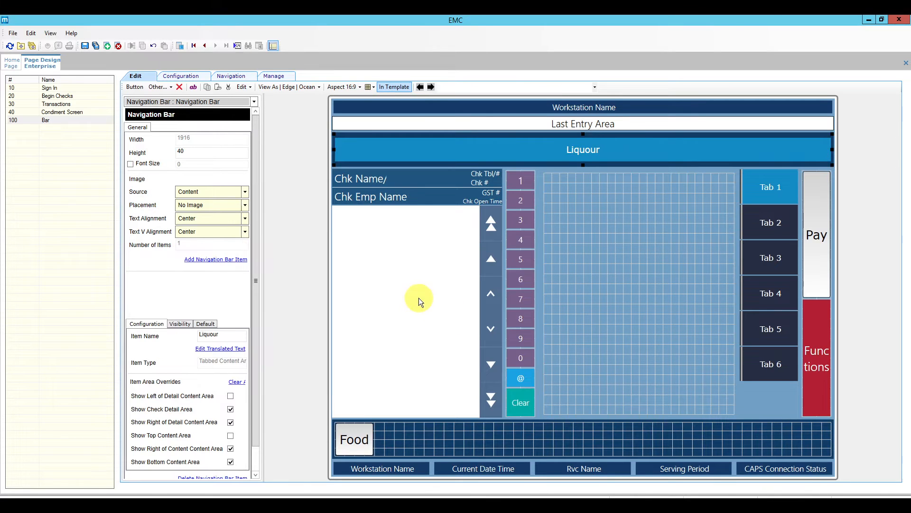
# Add a Cocktails tabbed-content navigation item and save the Bar page.
pyautogui.click(229, 261)
pyautogui.click(445, 213)
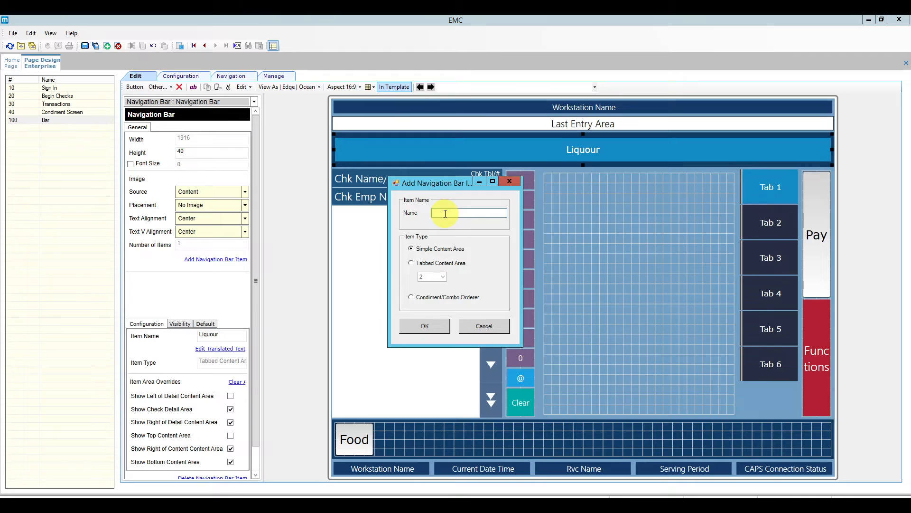
pyautogui.click(433, 264)
pyautogui.write('Cocktails')
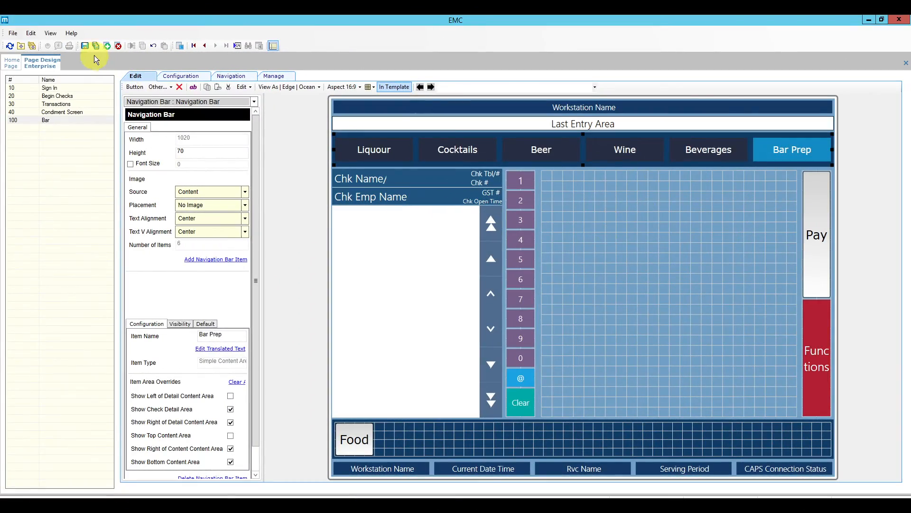
pyautogui.click(85, 48)
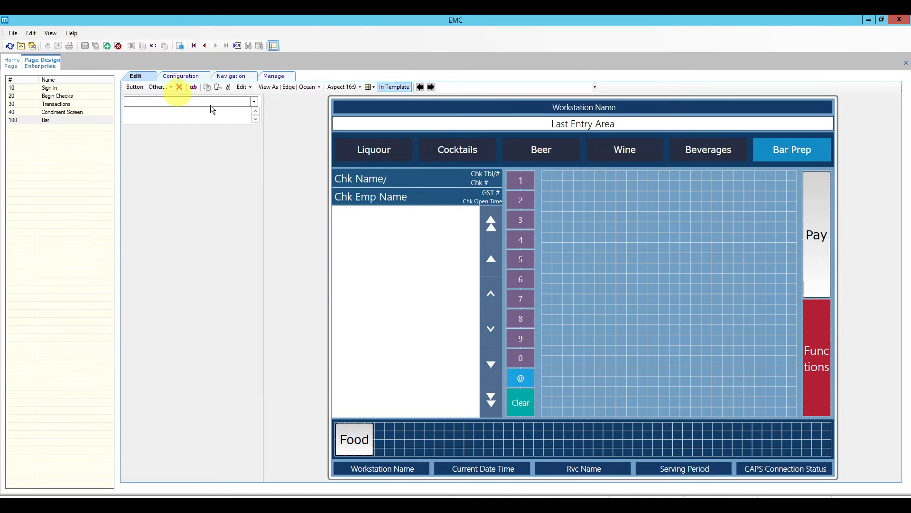
# Preview the page at 4:3, then switch the preview back to 16:9.
pyautogui.click(356, 87)
pyautogui.click(351, 114)
pyautogui.click(346, 87)
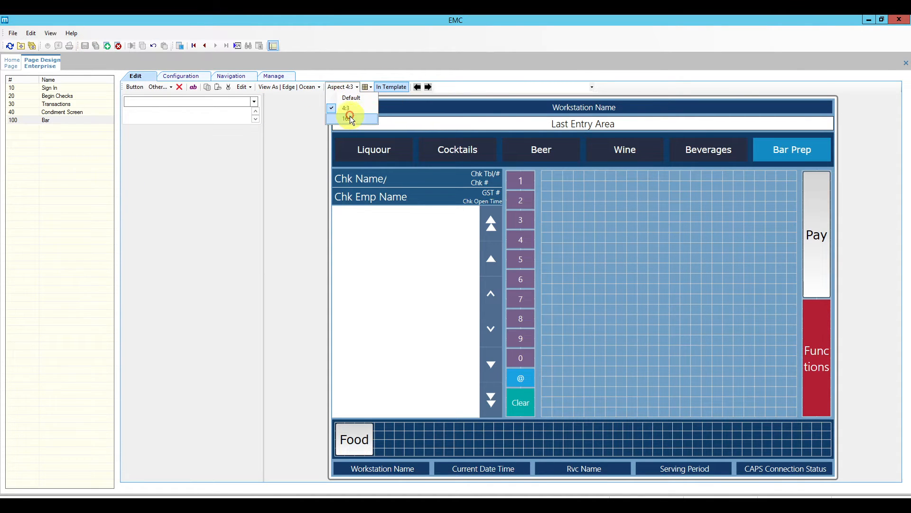
pyautogui.click(349, 118)
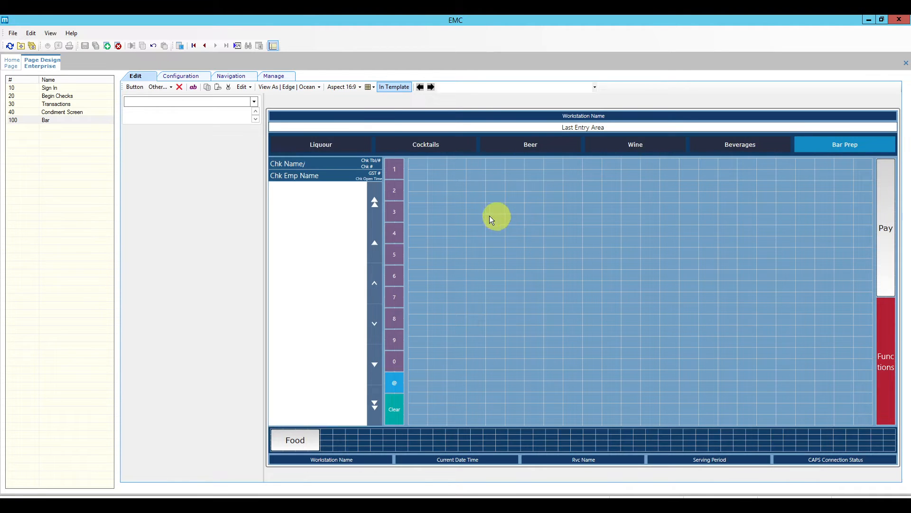
pyautogui.click(347, 88)
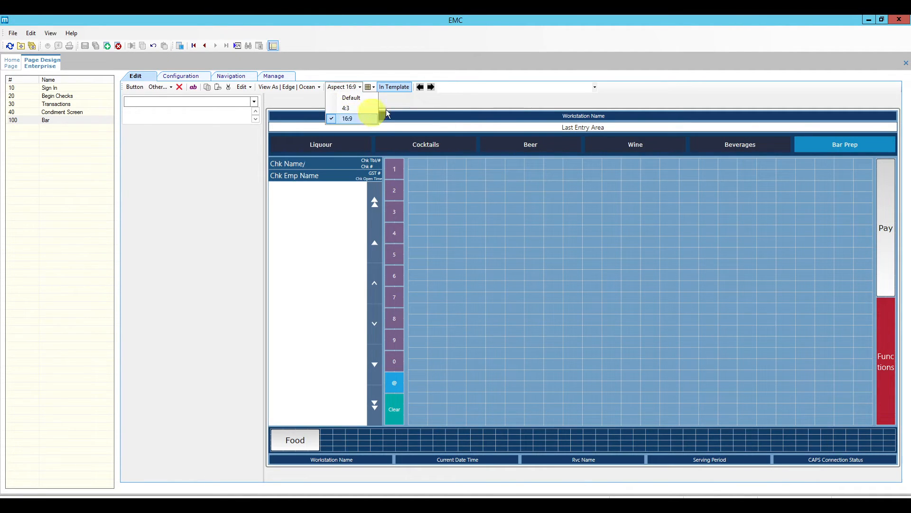
pyautogui.click(469, 96)
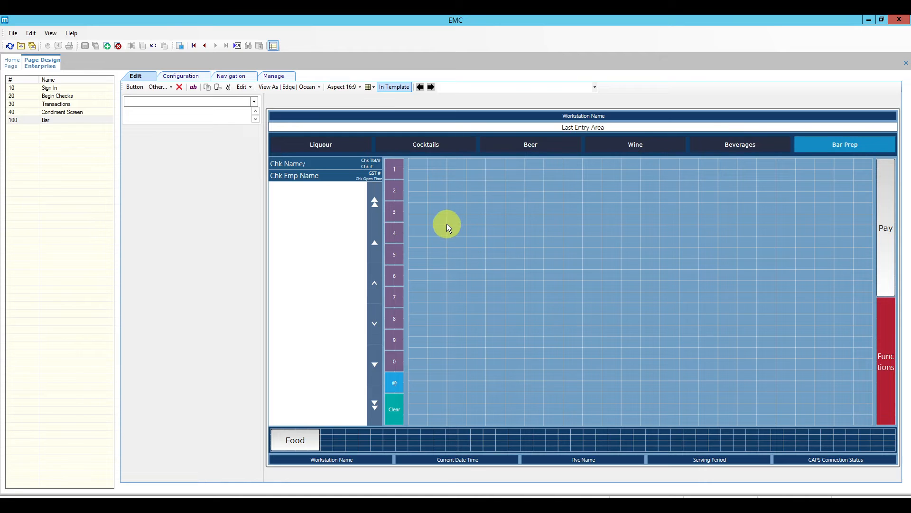
# Select the Liquour navigation item and highlight its name text for correction.
pyautogui.click(339, 144)
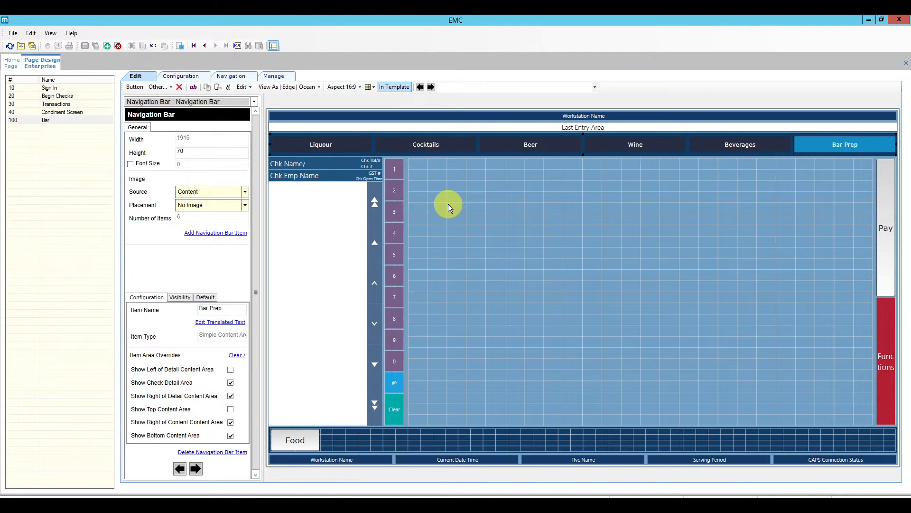
pyautogui.click(341, 144)
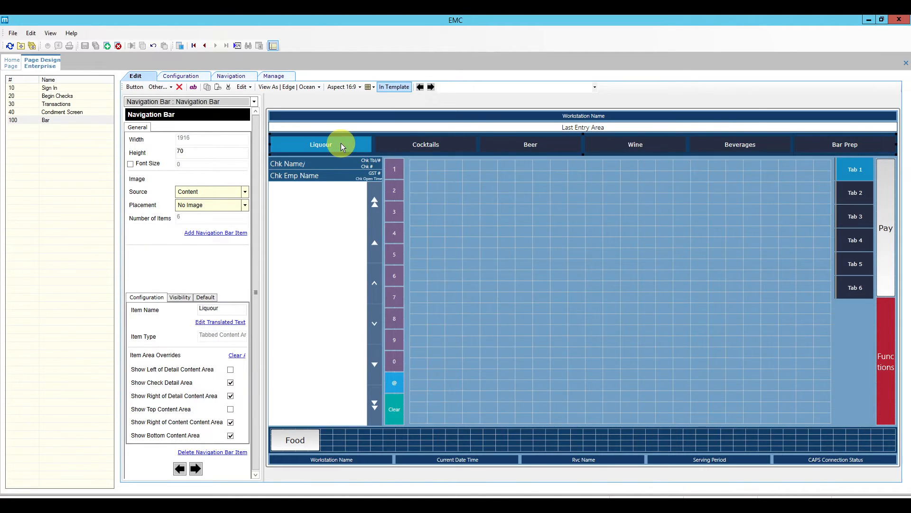
pyautogui.moveTo(321, 165); pyautogui.dragTo(223, 309)
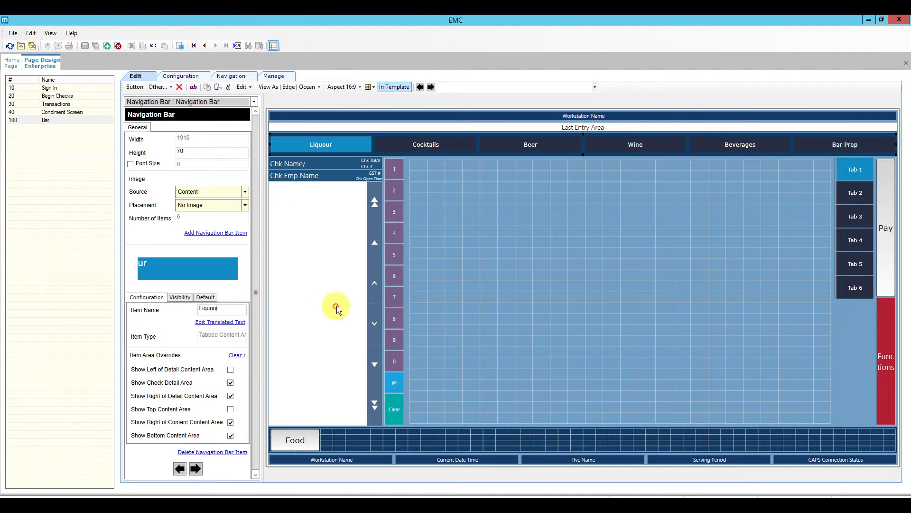
# Rename the Liquour item to Liquor and select its side tab control.
pyautogui.press('Delete')
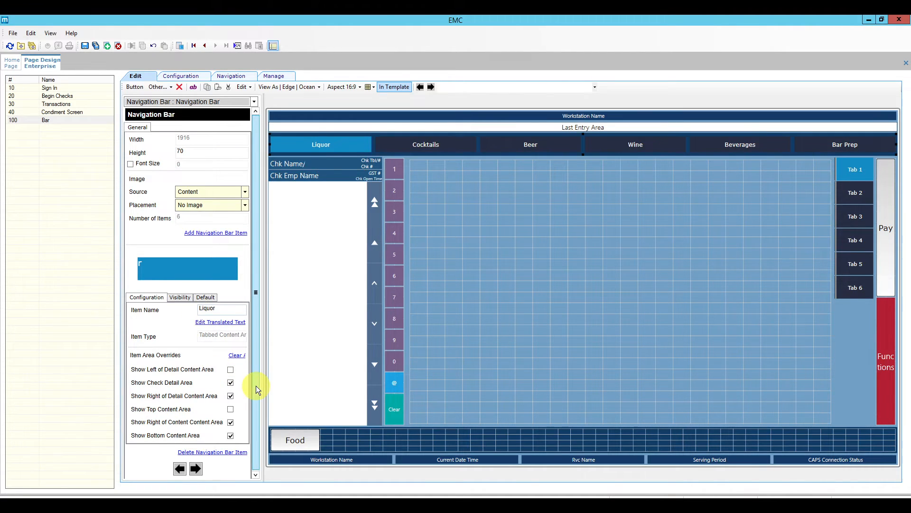
pyautogui.moveTo(255, 385); pyautogui.dragTo(252, 408)
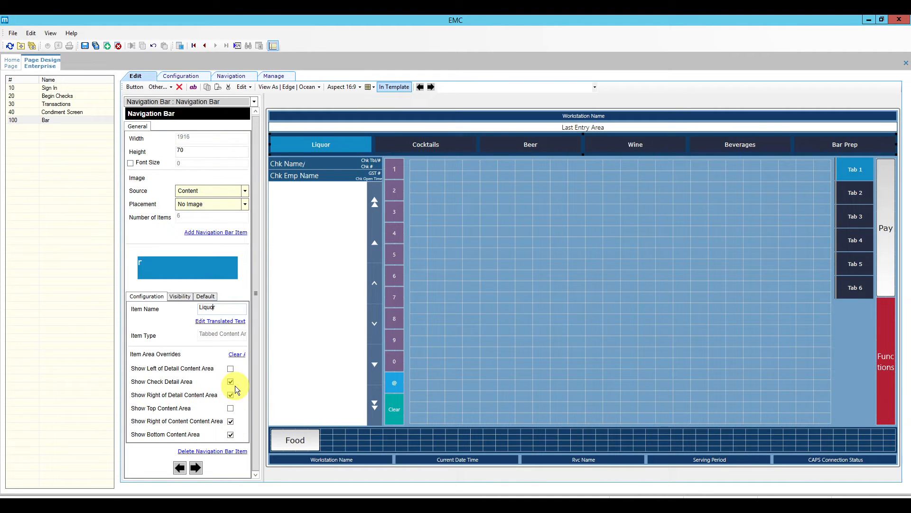
pyautogui.click(327, 144)
pyautogui.click(850, 171)
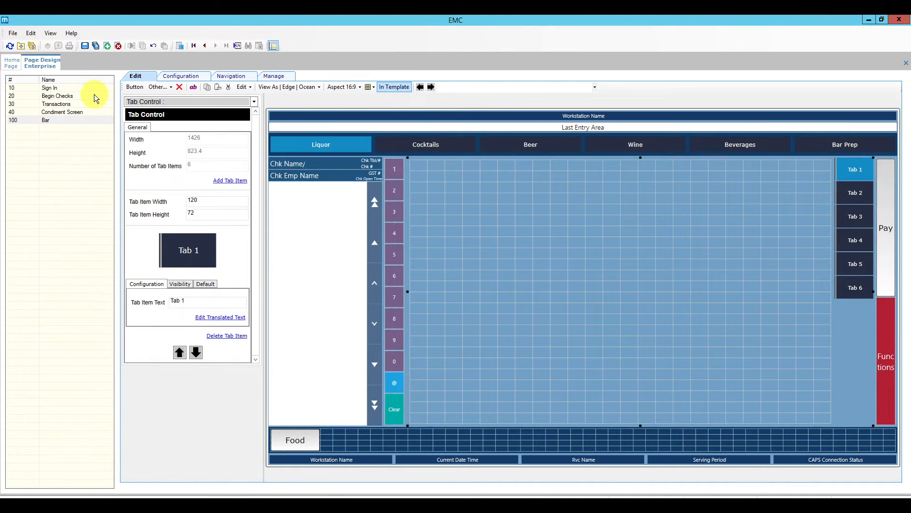
# Save the Bar page and review the Liquor item's six tab entries under Navigation.
pyautogui.click(85, 45)
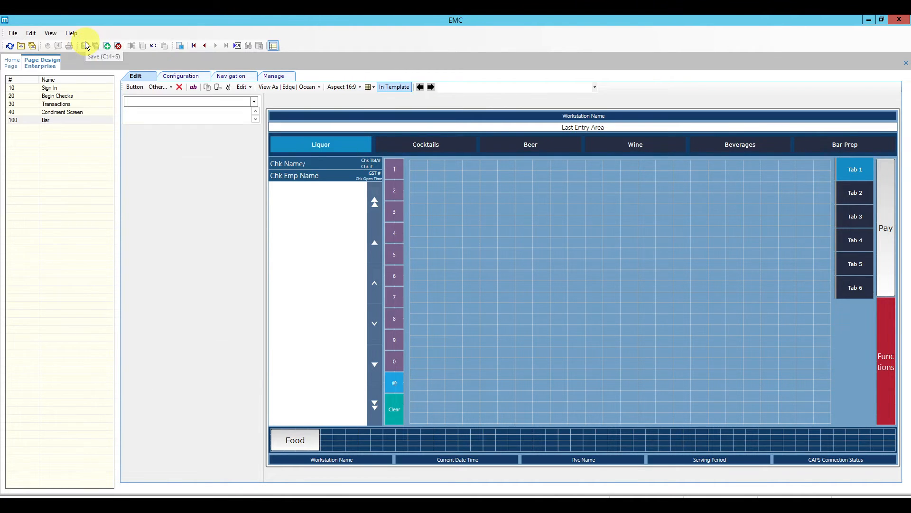
pyautogui.click(184, 76)
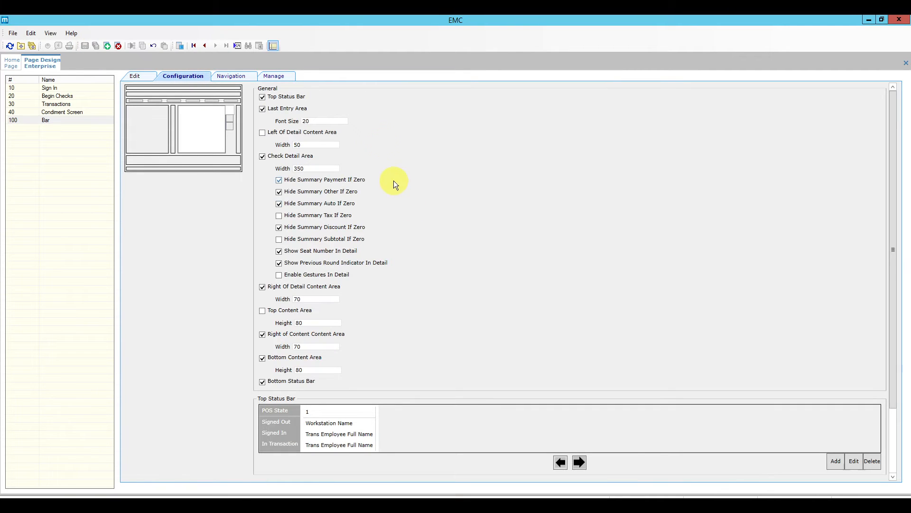
pyautogui.click(241, 78)
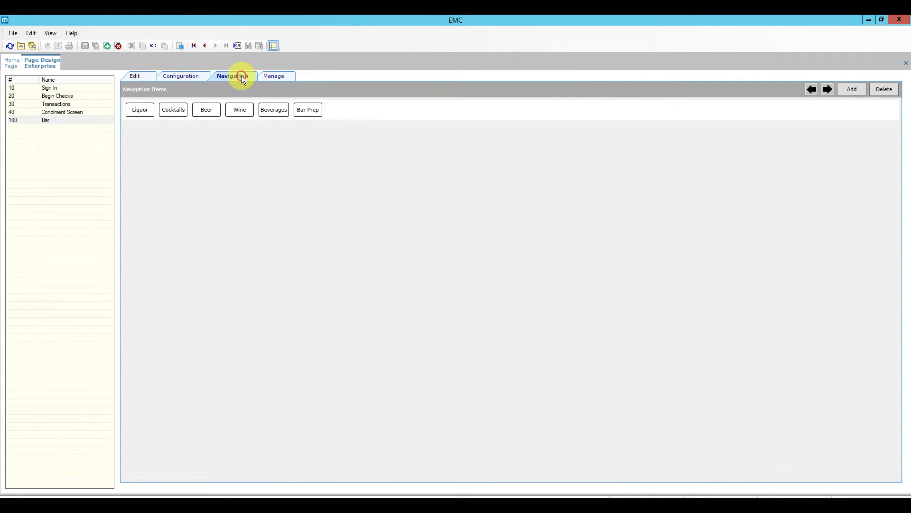
pyautogui.click(139, 112)
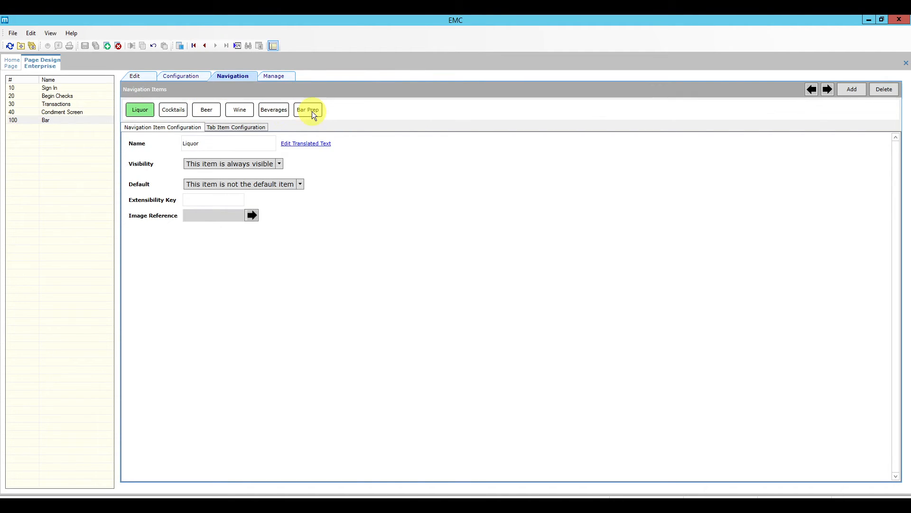
pyautogui.click(251, 127)
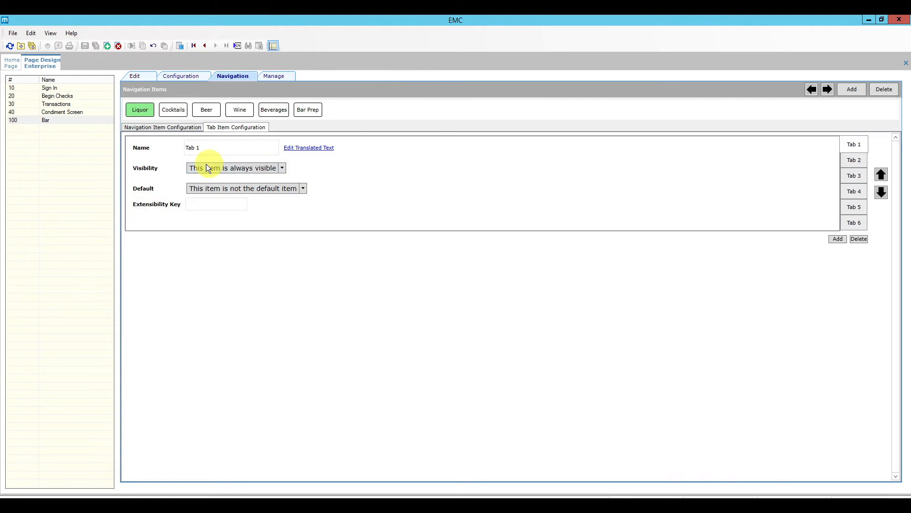
# Back in Edit, preview at 4:3 then 16:9 and select the Liquor item.
pyautogui.click(137, 77)
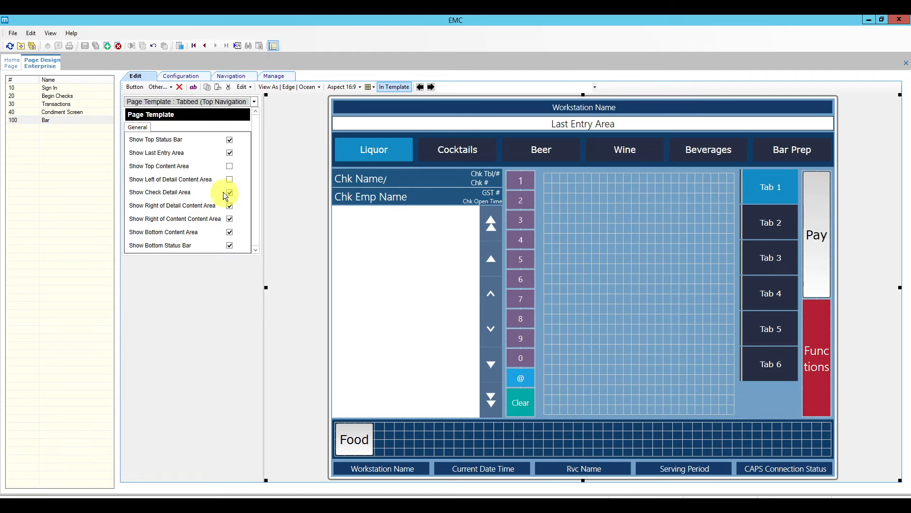
pyautogui.click(346, 87)
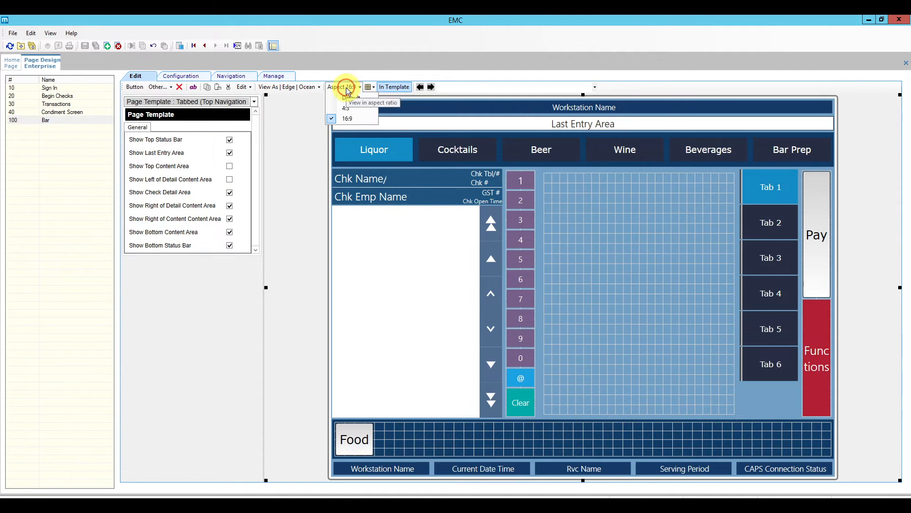
pyautogui.click(348, 108)
pyautogui.click(346, 87)
pyautogui.click(348, 119)
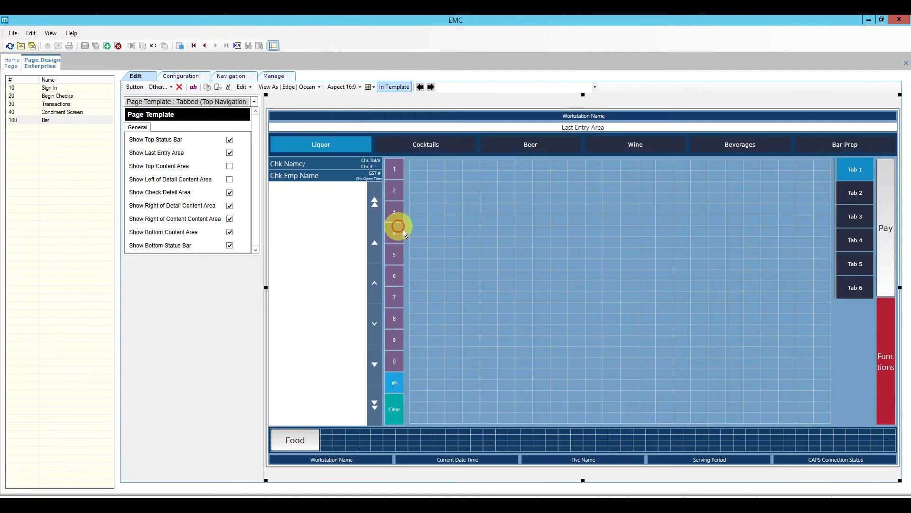
pyautogui.click(328, 144)
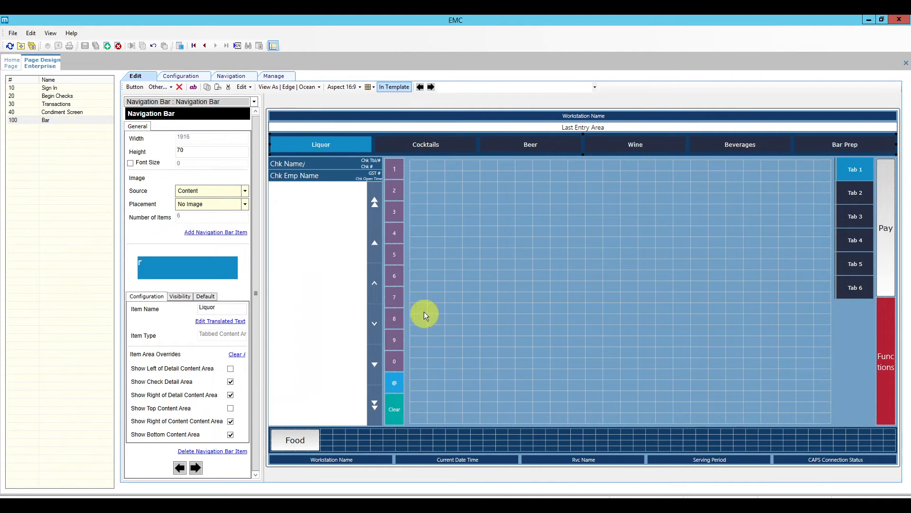
# Set the Liquor item's visibility to conditional and open its conditions editor.
pyautogui.click(300, 146)
pyautogui.click(182, 296)
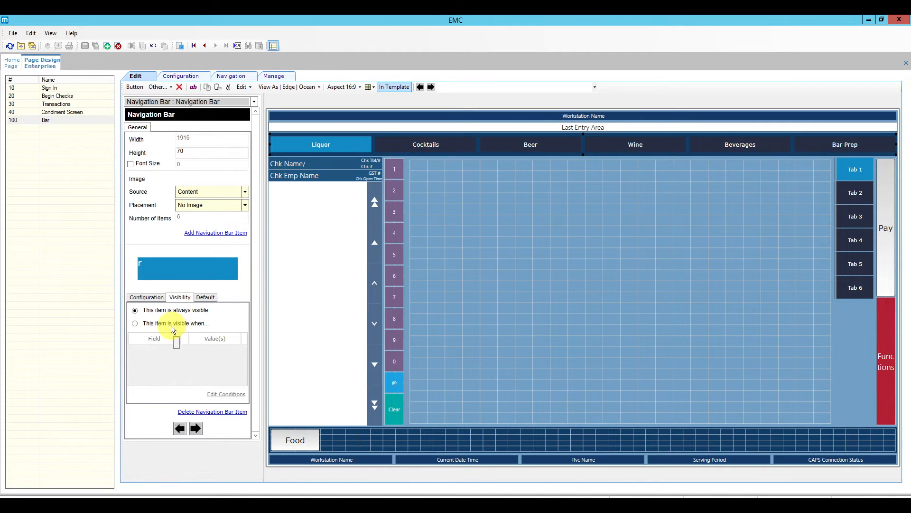
pyautogui.click(134, 323)
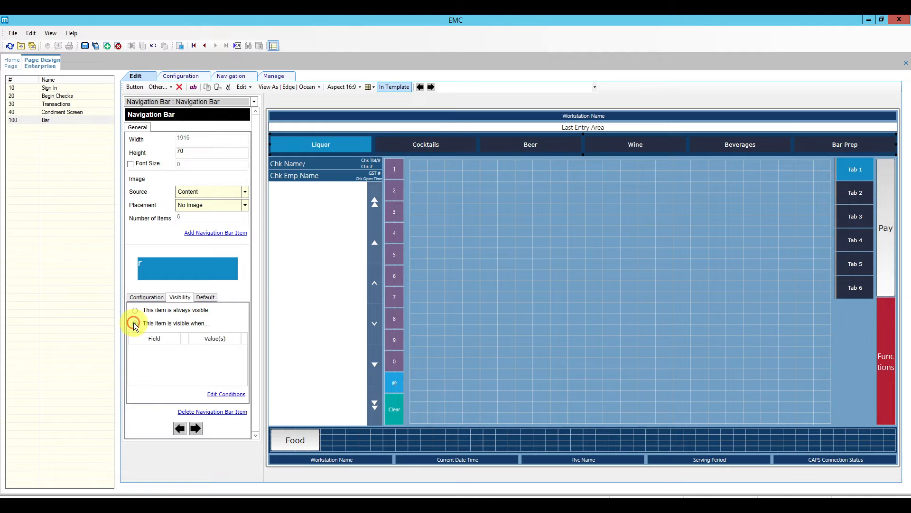
pyautogui.click(226, 395)
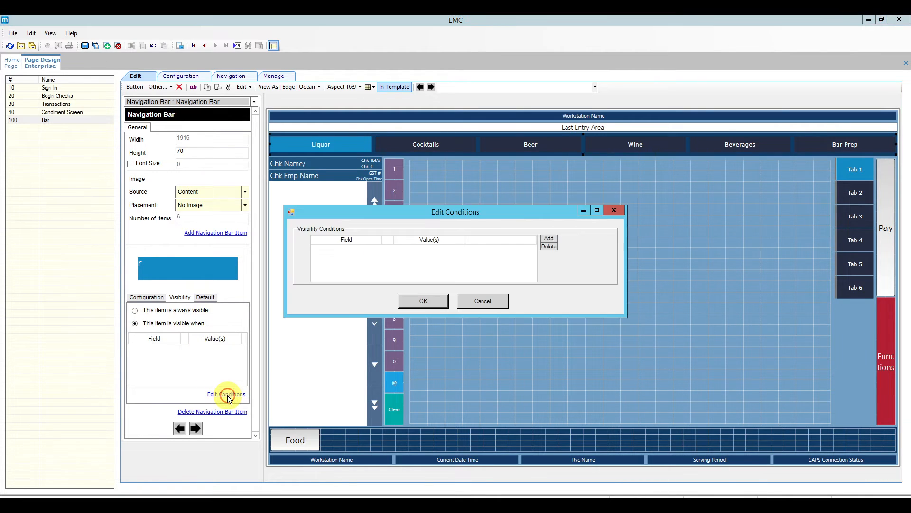
# Add and delete a trial Revenue Center condition, then make Liquor always visible.
pyautogui.click(549, 238)
pyautogui.click(379, 250)
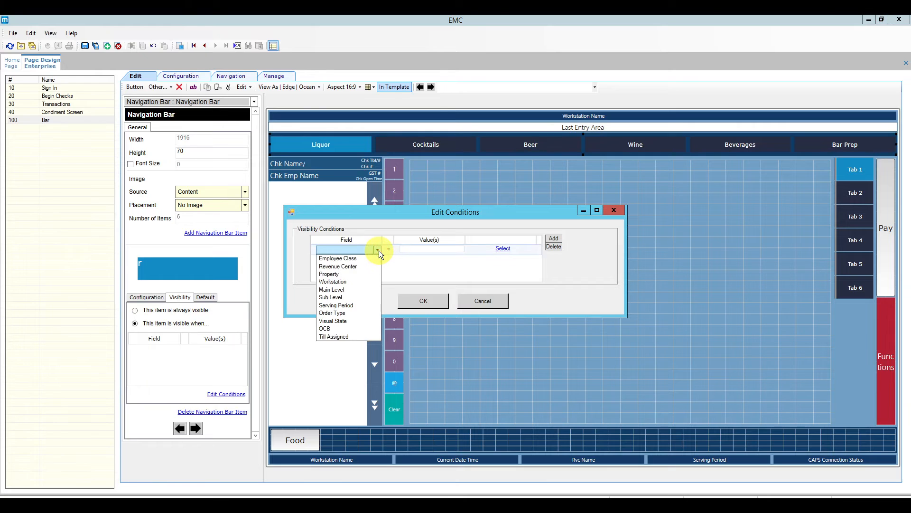
pyautogui.click(357, 260)
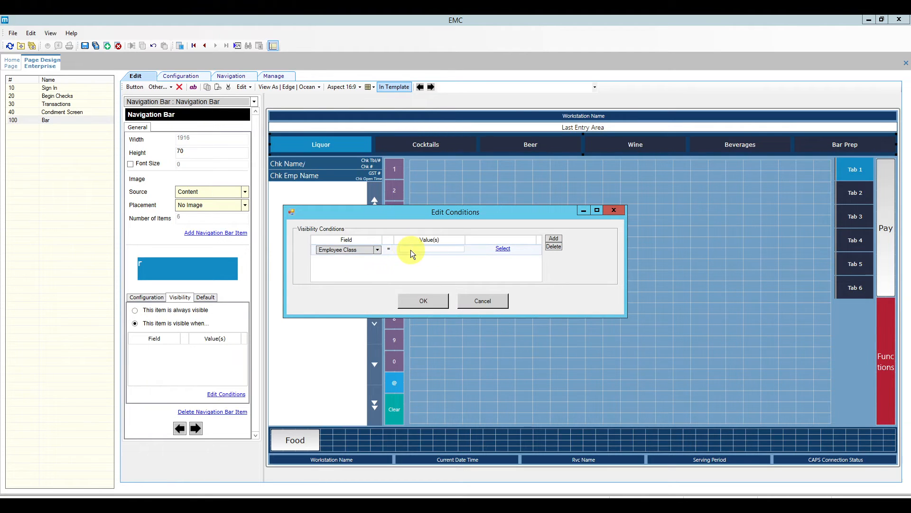
pyautogui.click(378, 251)
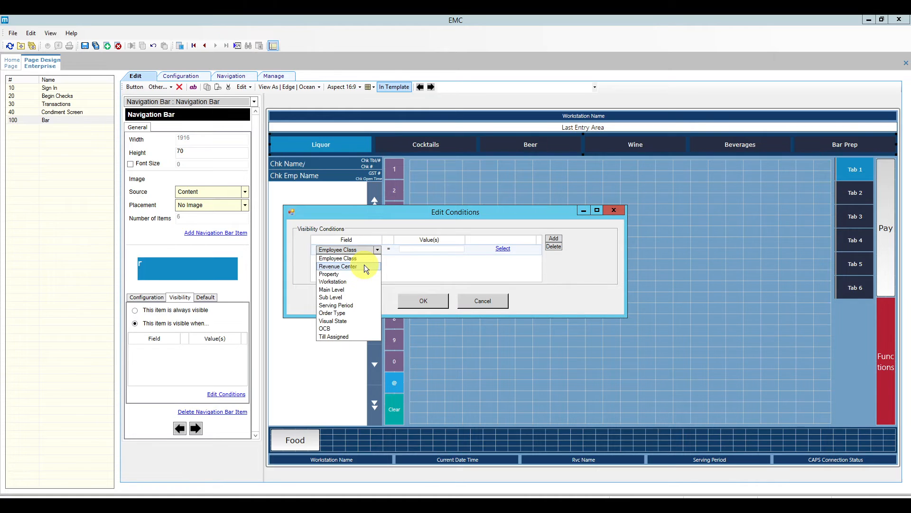
pyautogui.click(365, 266)
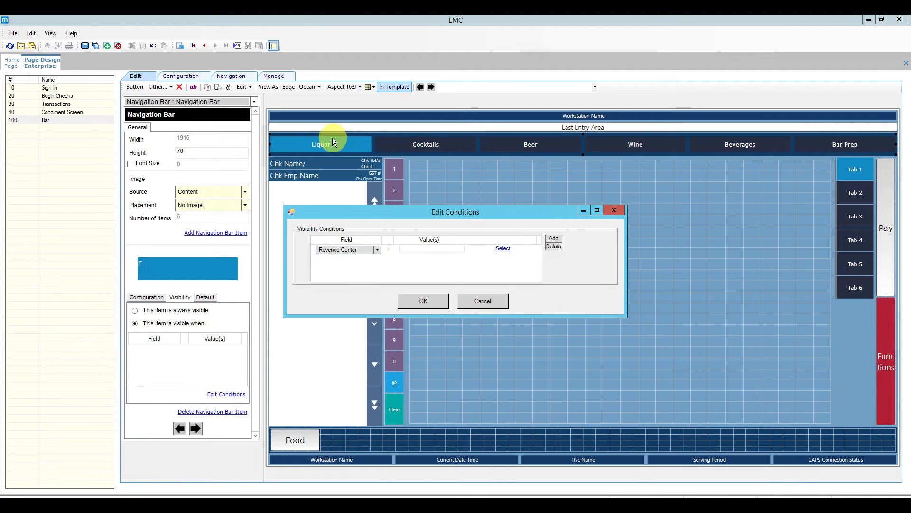
pyautogui.click(378, 249)
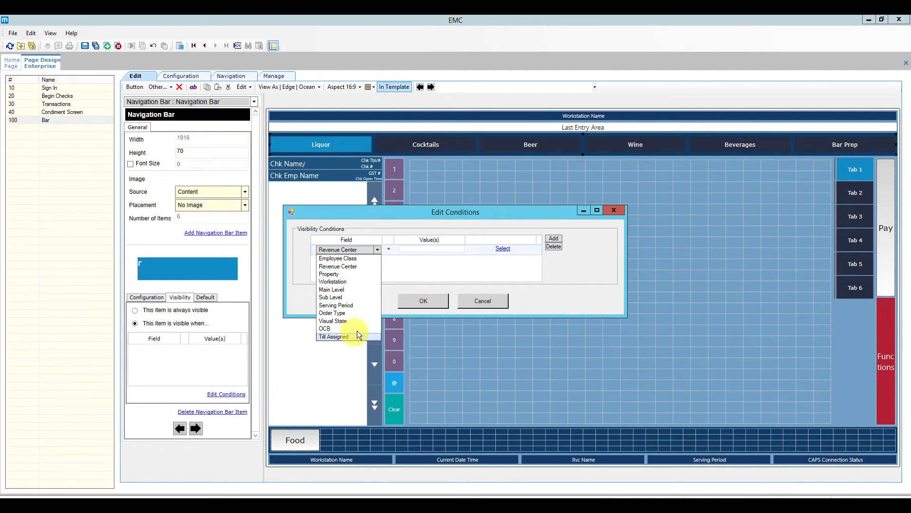
pyautogui.click(423, 263)
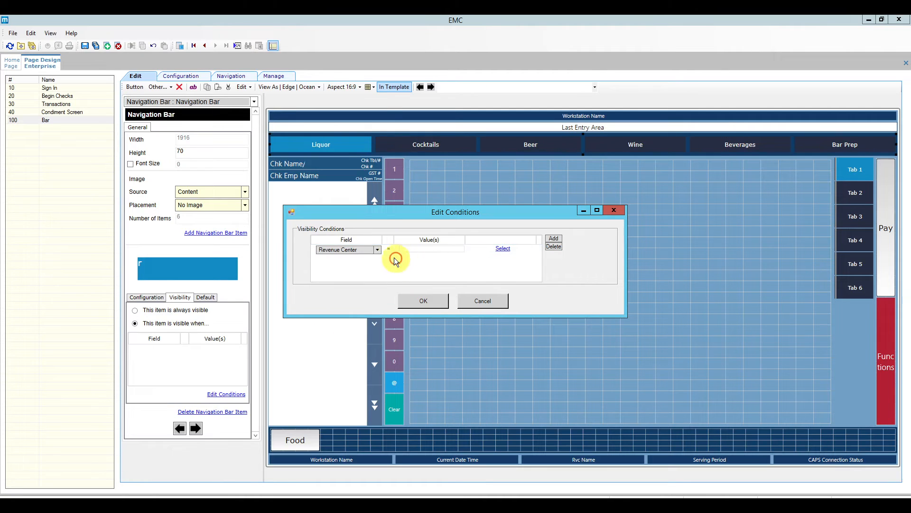
pyautogui.click(553, 247)
pyautogui.click(449, 303)
pyautogui.click(432, 304)
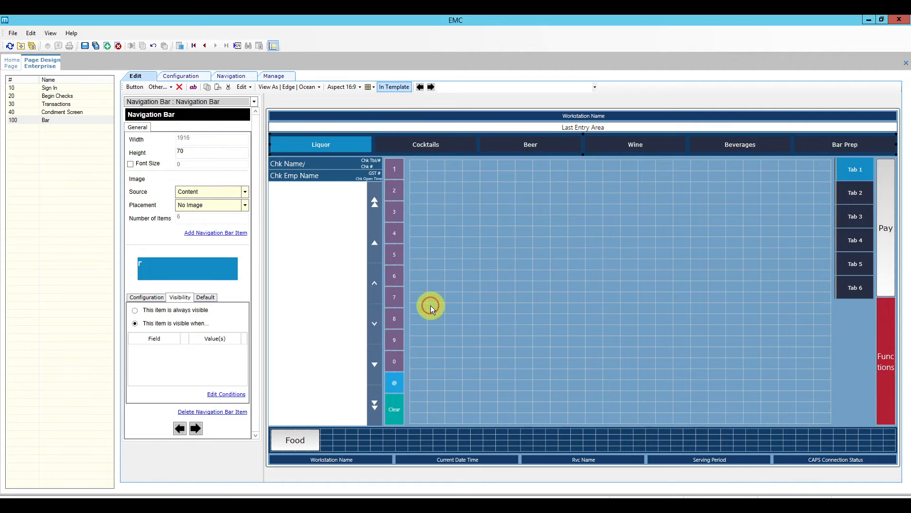
pyautogui.click(135, 310)
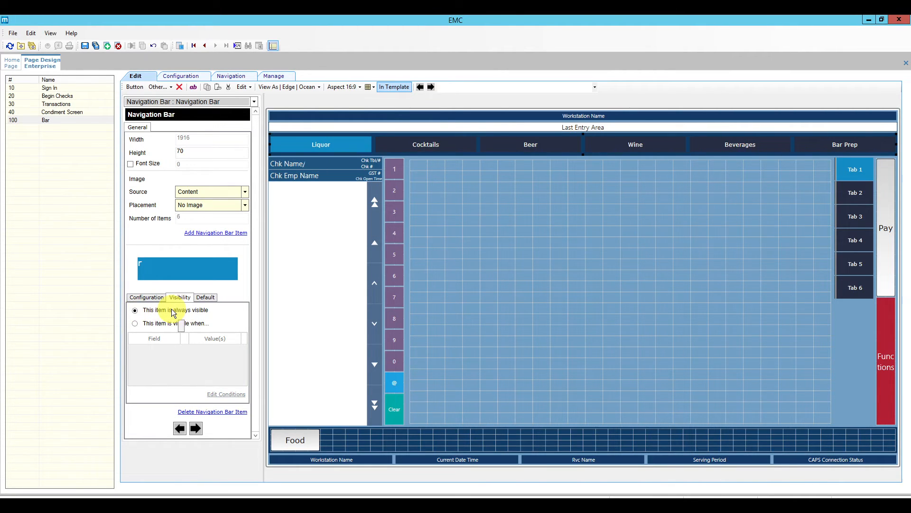
# Check Liquor's Default and Configuration settings, save, and open page 30 Transactions.
pyautogui.click(204, 298)
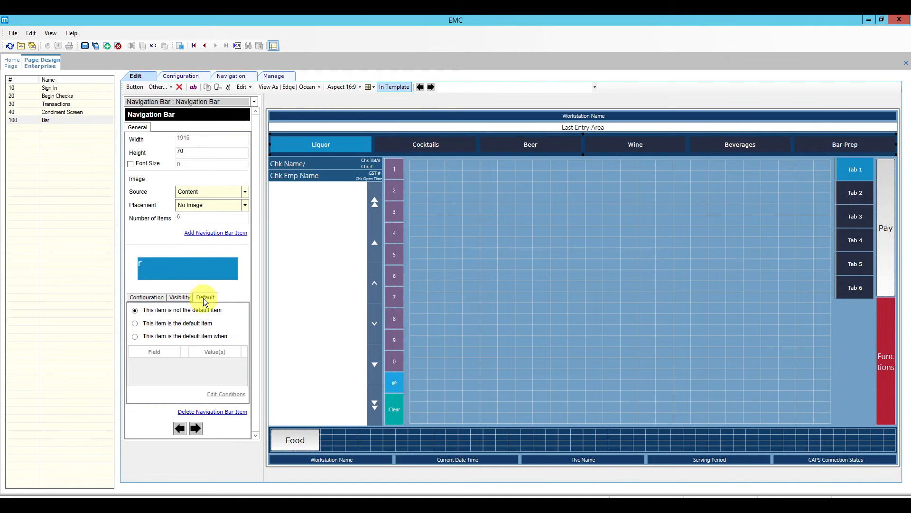
pyautogui.click(141, 298)
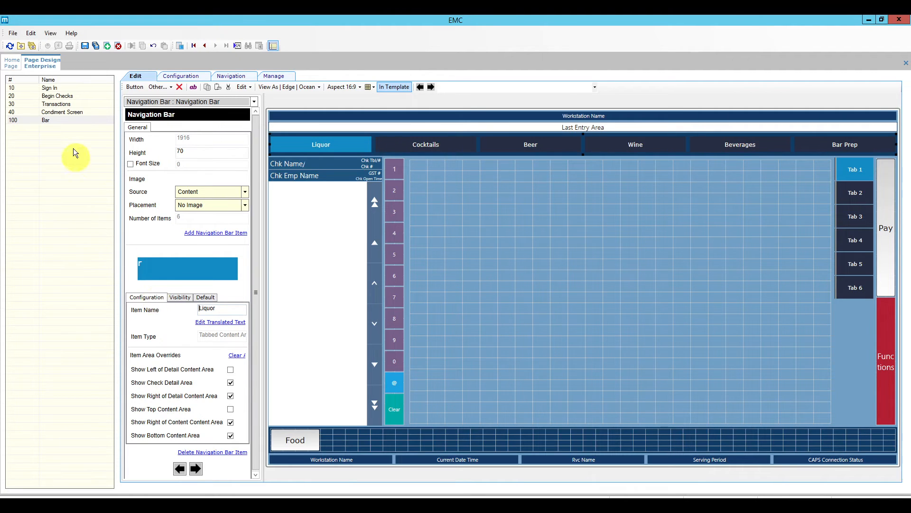
pyautogui.click(85, 46)
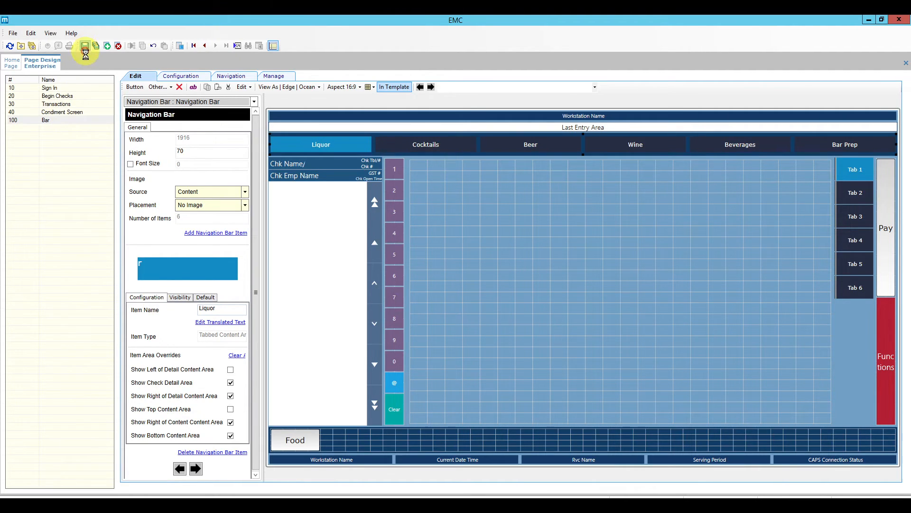
pyautogui.click(67, 104)
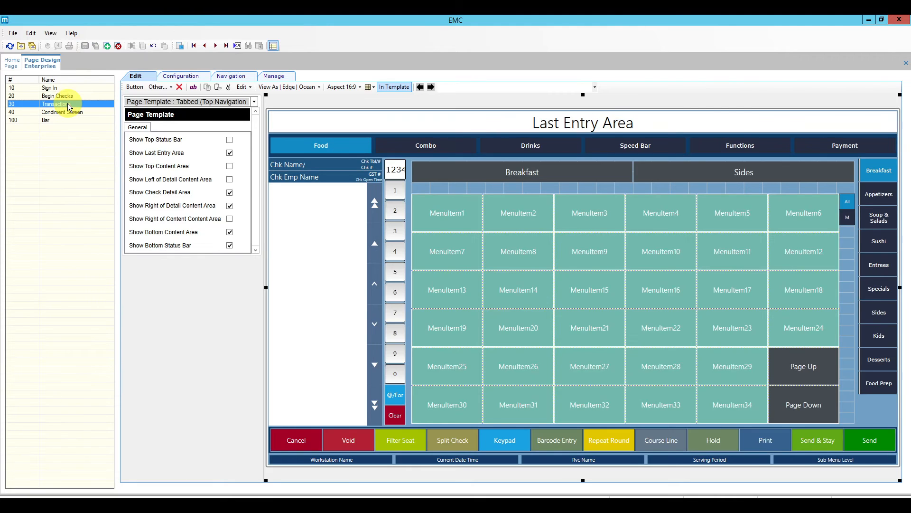
# Inspect the Transactions page's Food and Drinks items, then reopen page 100 Bar.
pyautogui.click(327, 145)
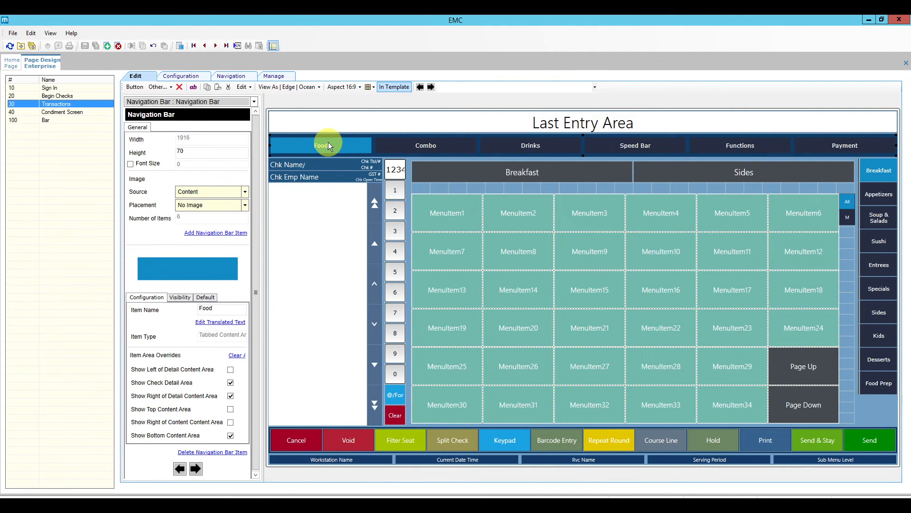
pyautogui.click(545, 153)
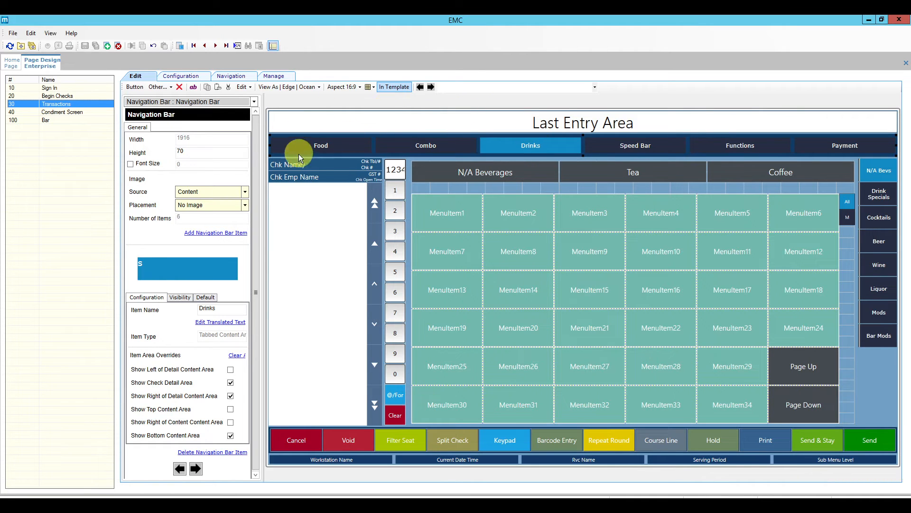
pyautogui.click(64, 119)
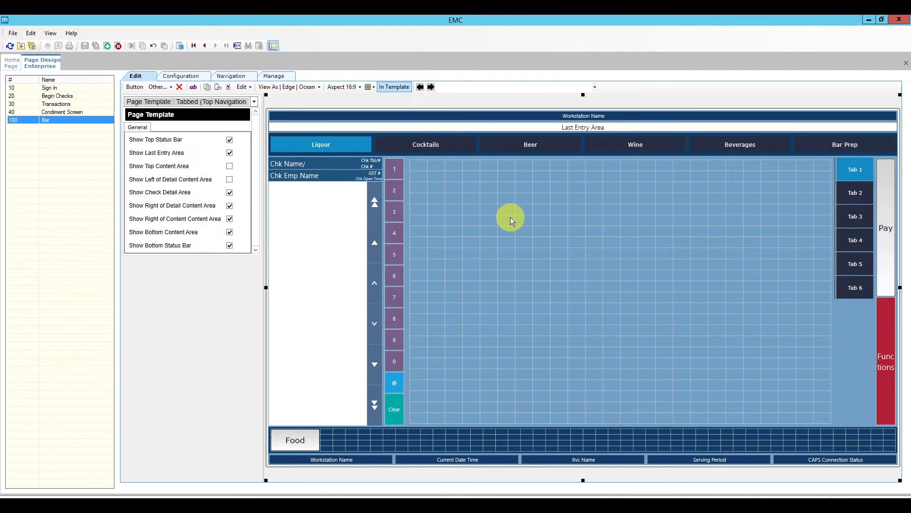
# Relabel Tab 1, Tab 2 and Tab 3 of the side tab control as Vodka, Gin and Rum.
pyautogui.click(511, 218)
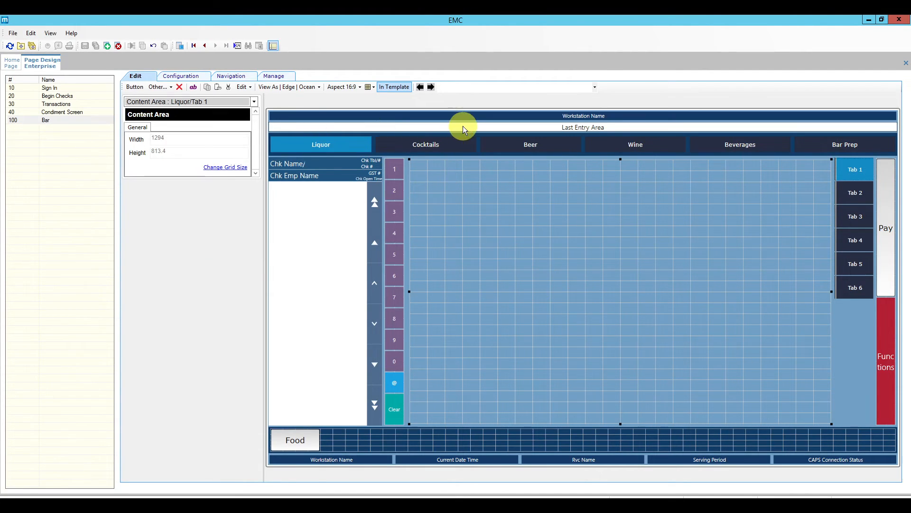
pyautogui.click(847, 175)
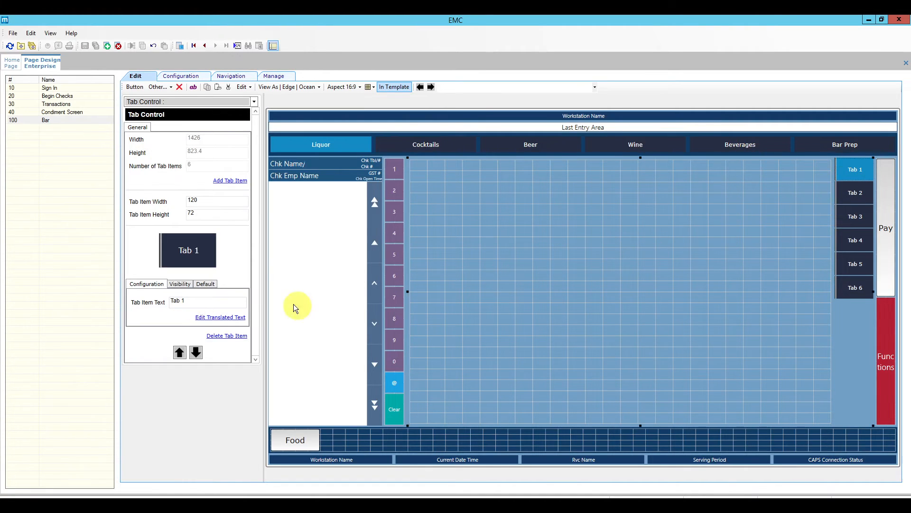
pyautogui.click(175, 301)
pyautogui.write('V')
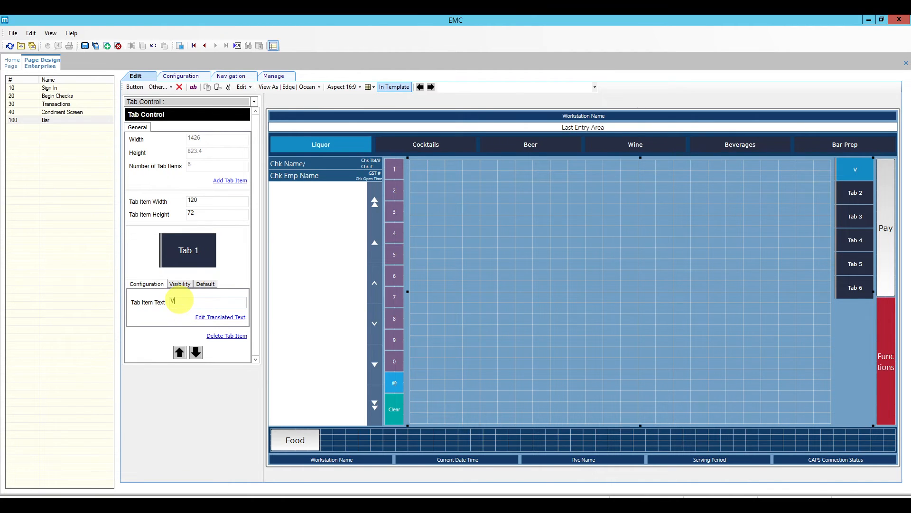
pyautogui.write('odka')
pyautogui.click(862, 195)
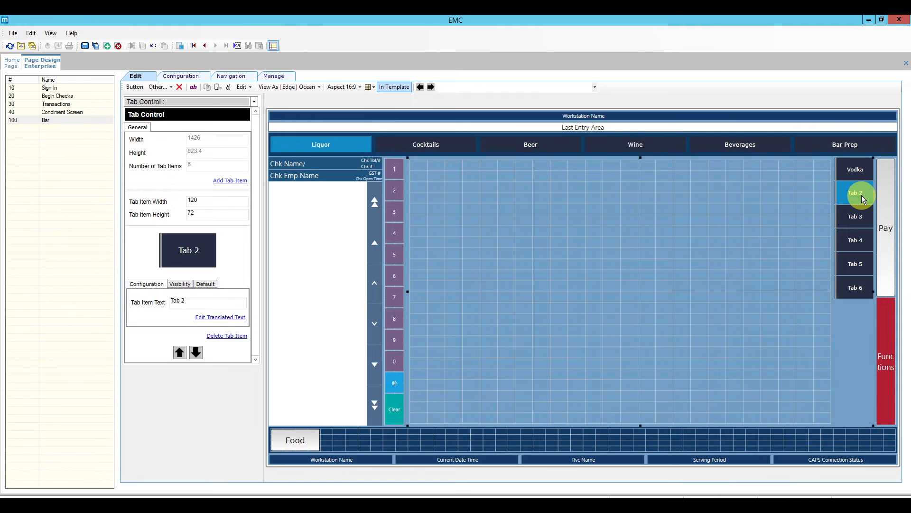
pyautogui.moveTo(194, 301); pyautogui.dragTo(174, 301)
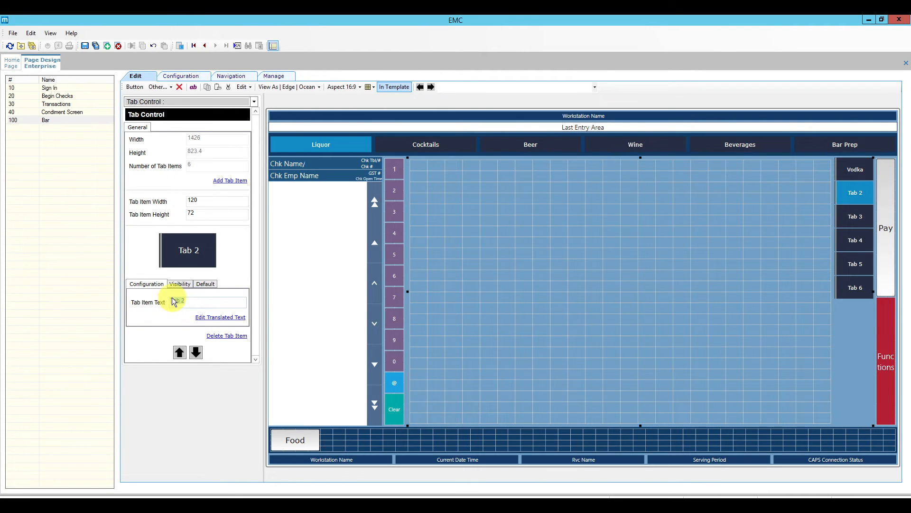
pyautogui.write('Gin')
pyautogui.click(857, 216)
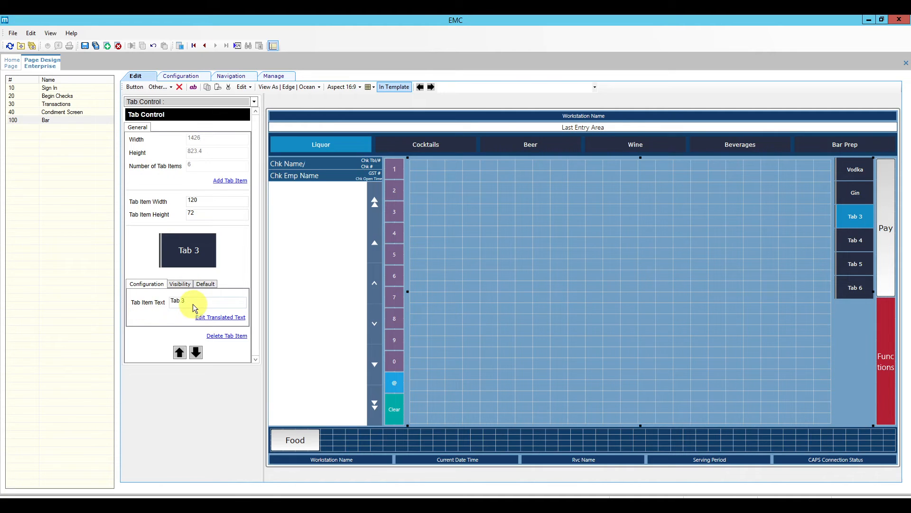
pyautogui.moveTo(194, 301); pyautogui.dragTo(166, 302)
pyautogui.write('Rum')
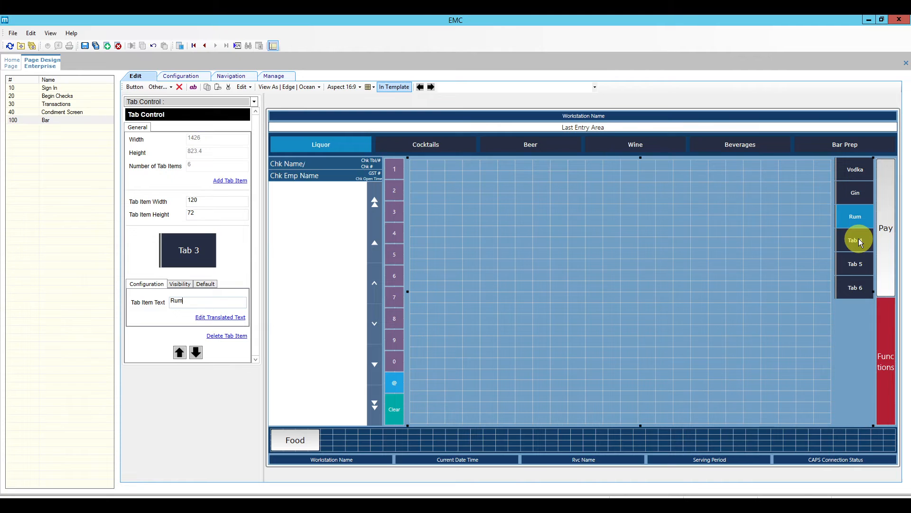
pyautogui.click(853, 288)
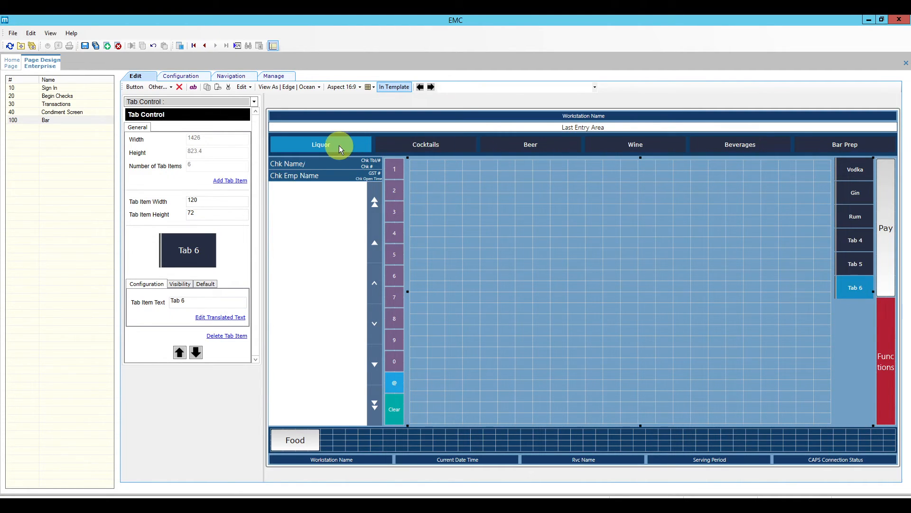
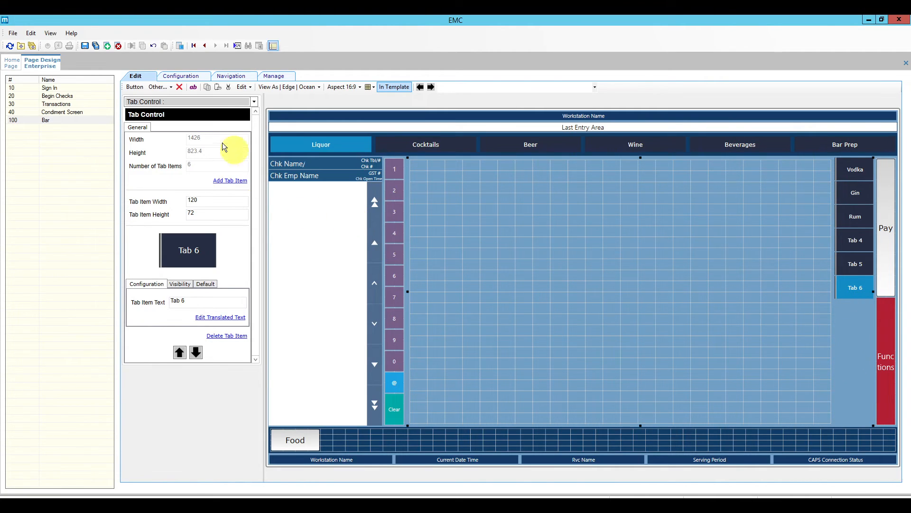
# Save the Bar page changes and reselect the side Tab Control.
pyautogui.click(84, 46)
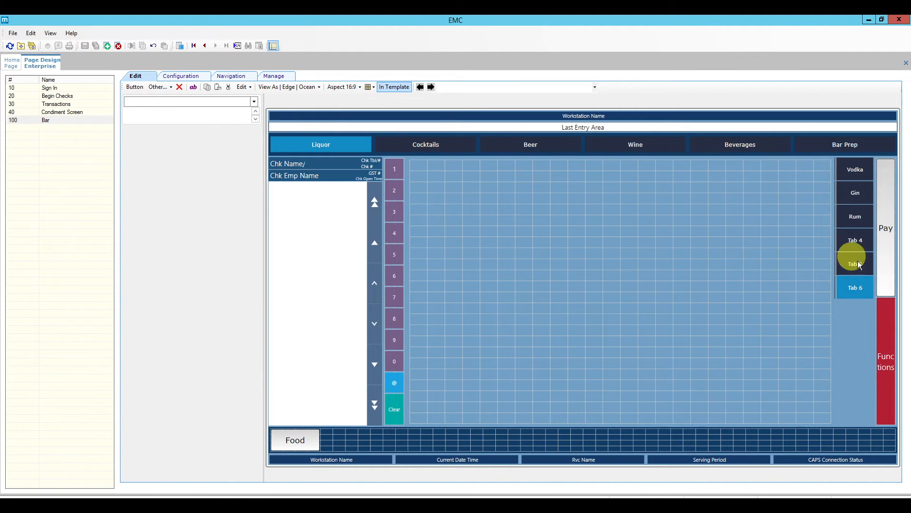
pyautogui.click(851, 291)
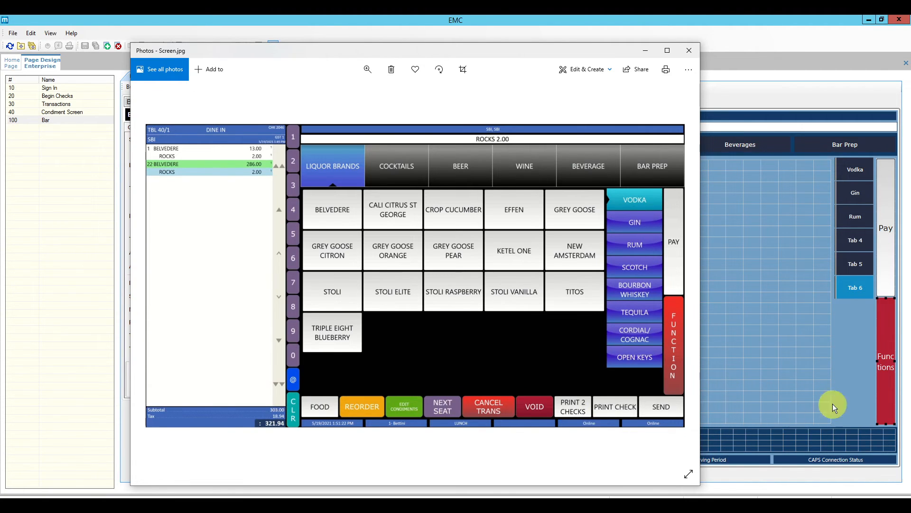
# Bring the EMC page designer back in front of the Screen.jpg reference image.
pyautogui.click(785, 394)
# Duplicate the Food button in the bottom button strip.
pyautogui.click(340, 444)
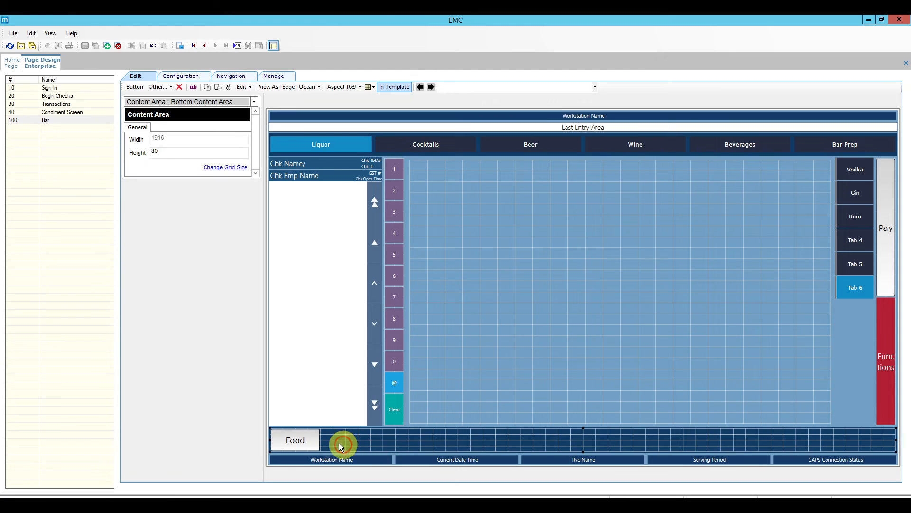
pyautogui.rightClick(297, 438)
pyautogui.click(332, 401)
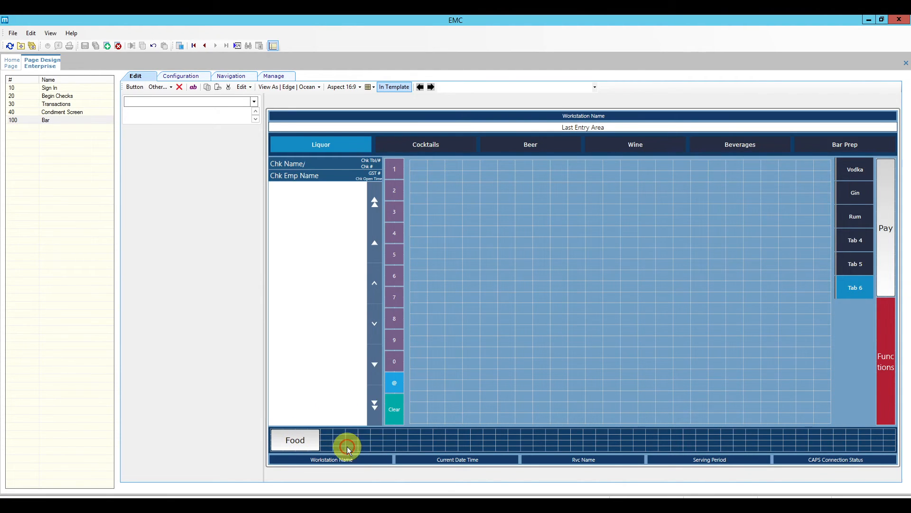
pyautogui.rightClick(350, 437)
pyautogui.click(376, 411)
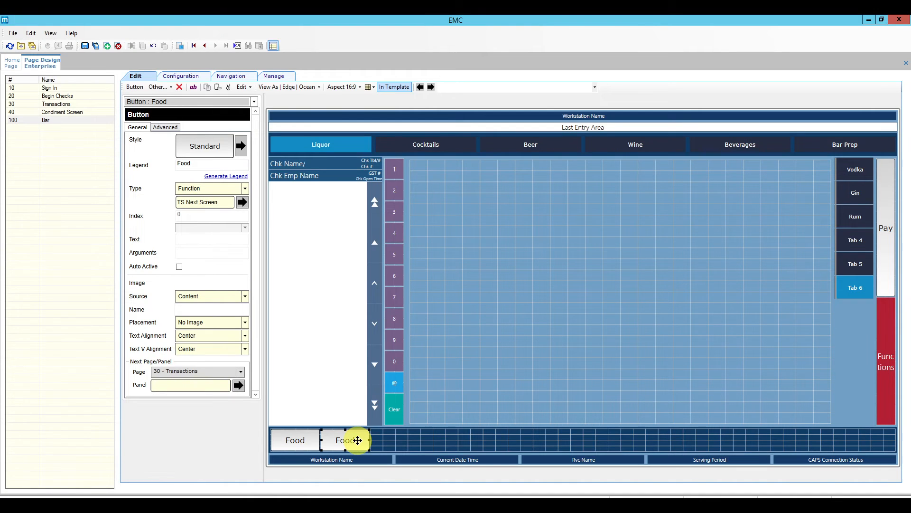
# Make the copy a Yellow Touch Reorder button labelled Reorder.
pyautogui.click(242, 147)
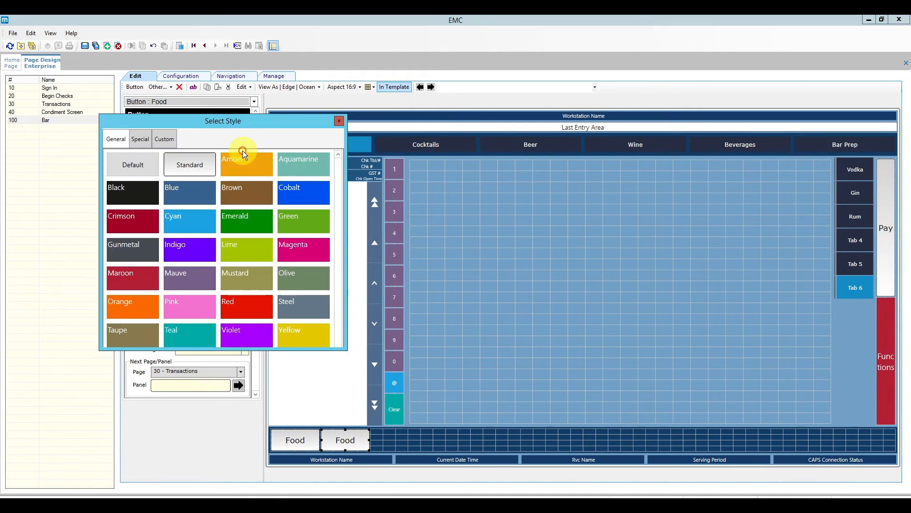
pyautogui.click(299, 337)
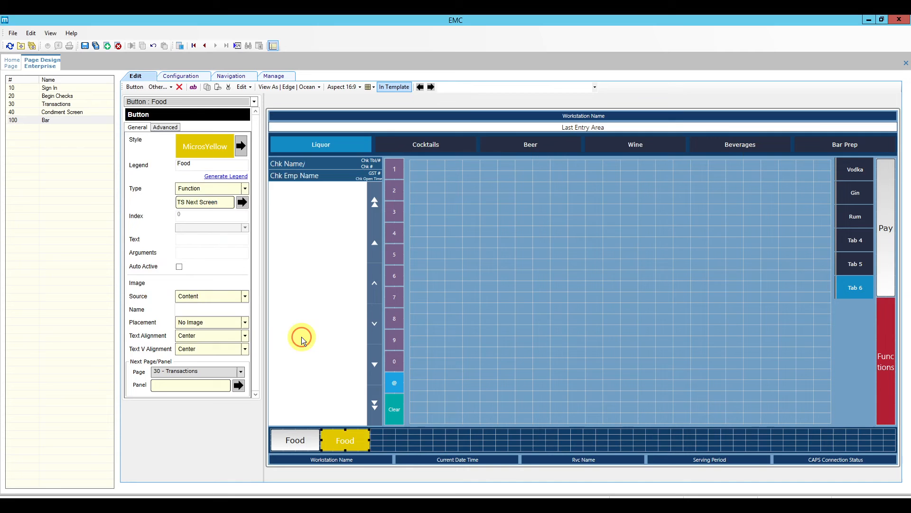
pyautogui.click(243, 203)
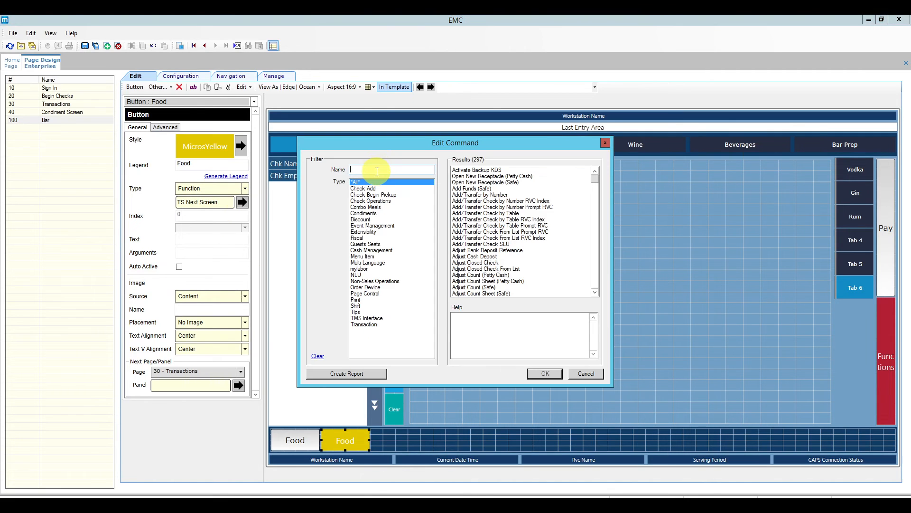
pyautogui.write('reor')
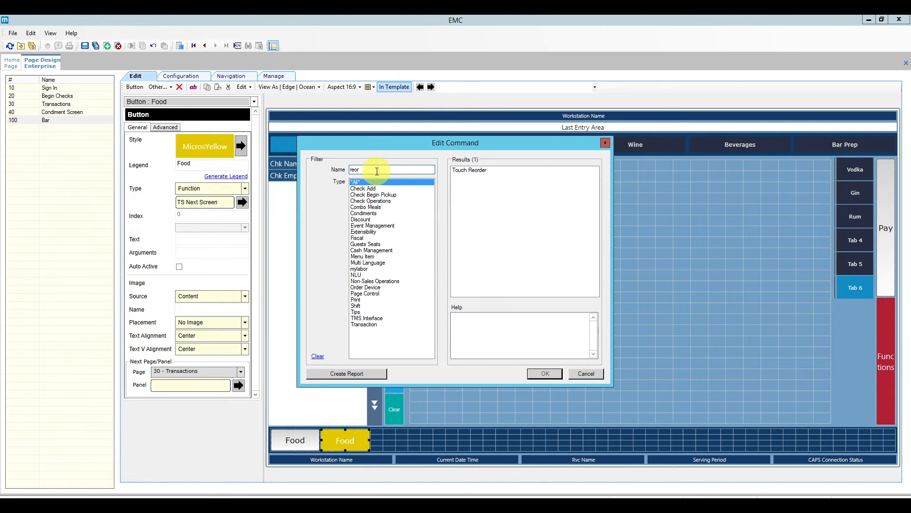
pyautogui.click(468, 171)
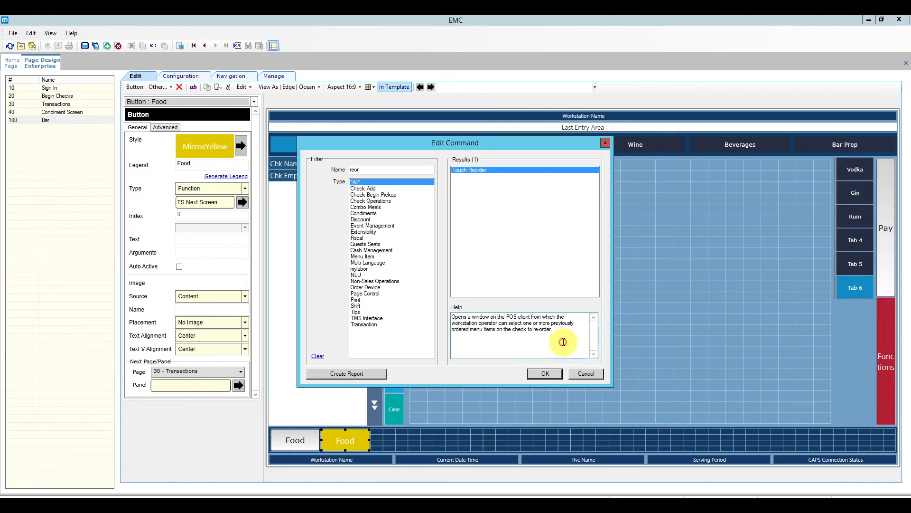
pyautogui.click(545, 374)
pyautogui.click(206, 174)
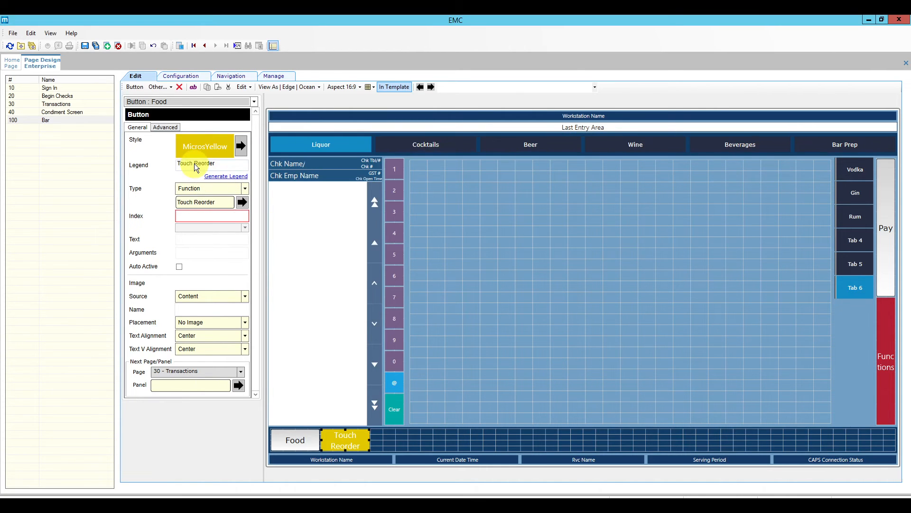
pyautogui.press('BackSpace')
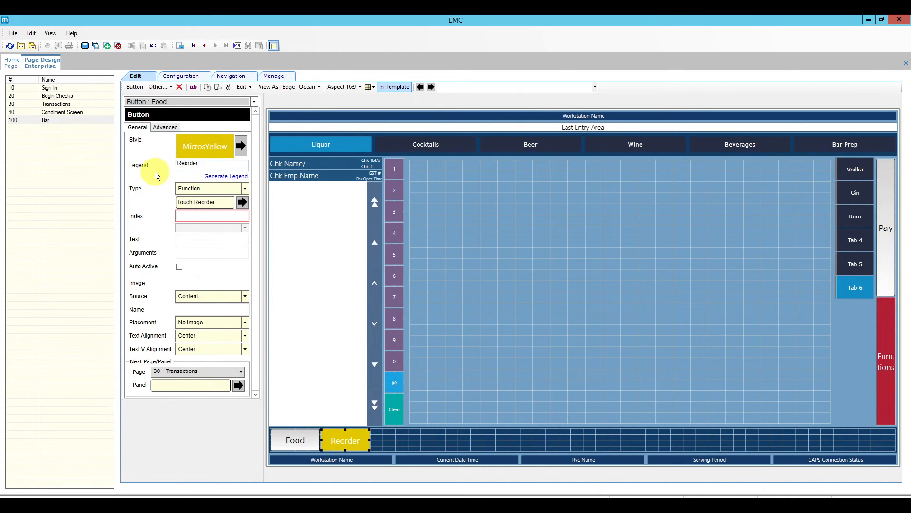
# Paste another copy of the Reorder button into the bottom strip.
pyautogui.click(365, 437)
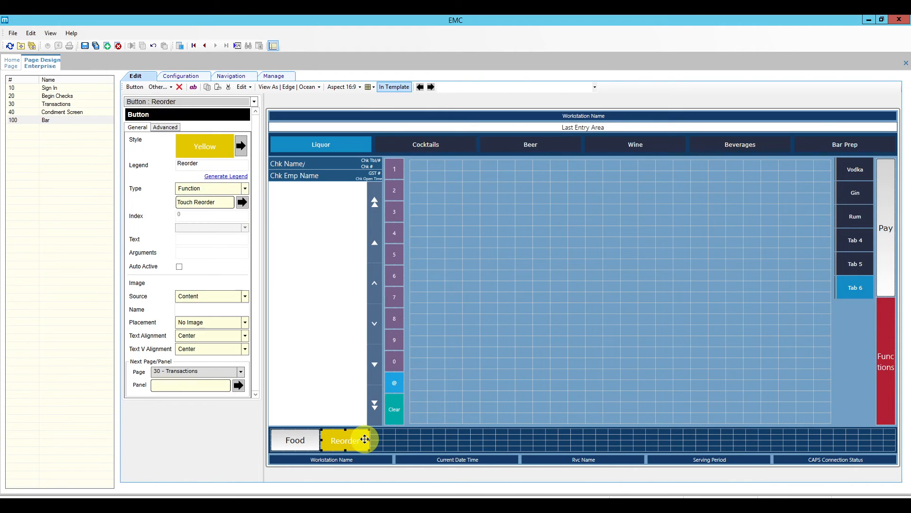
pyautogui.click(404, 439)
pyautogui.hotkey('ctrl', 'v')
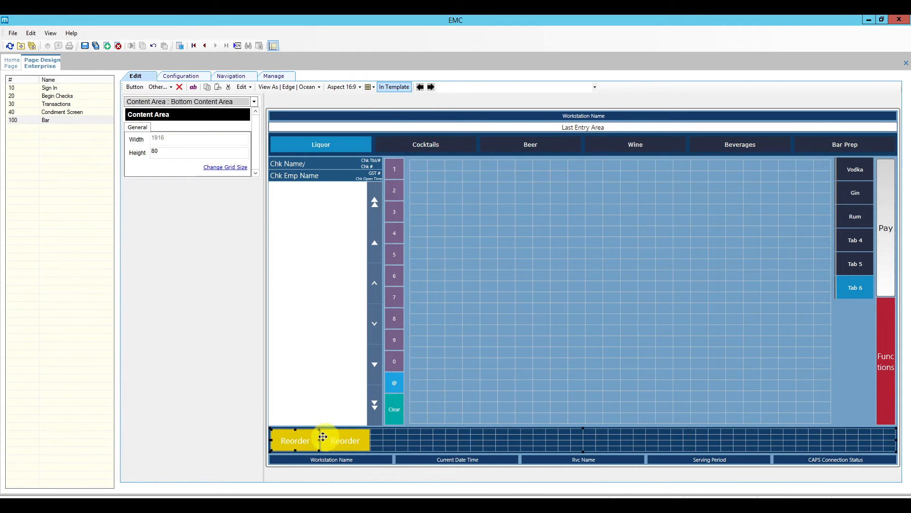
# Move the pasted copy after Reorder and set it to Recall Popup Condiment Orderer, labelled Condiment Orderer.
pyautogui.moveTo(323, 437); pyautogui.dragTo(400, 435)
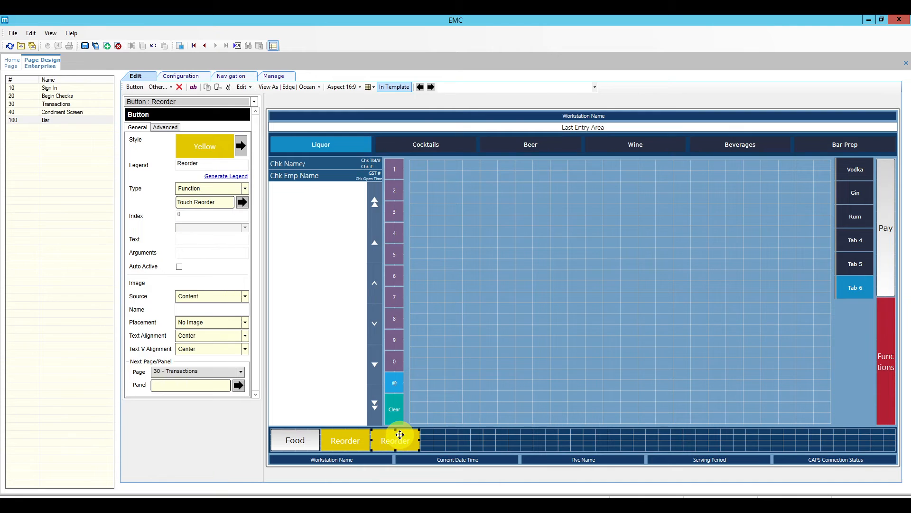
pyautogui.click(242, 203)
pyautogui.click(356, 169)
pyautogui.write('co')
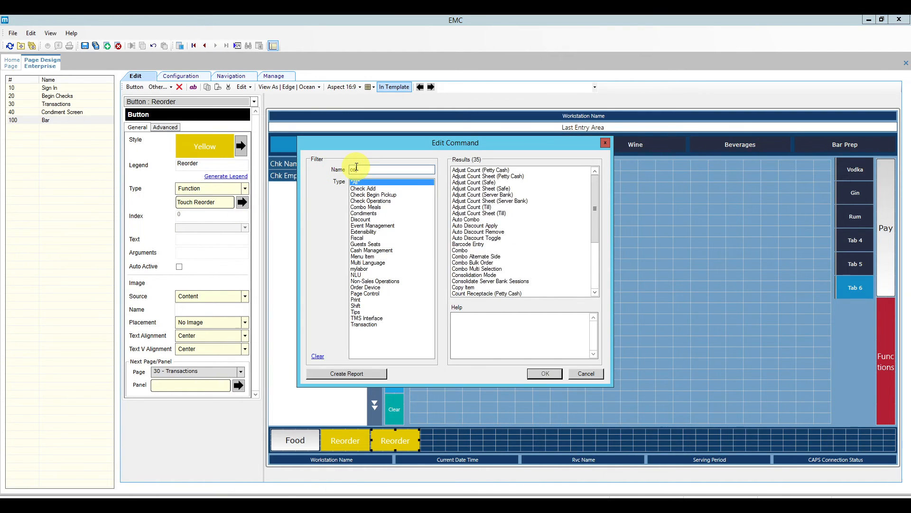
pyautogui.write('ndi')
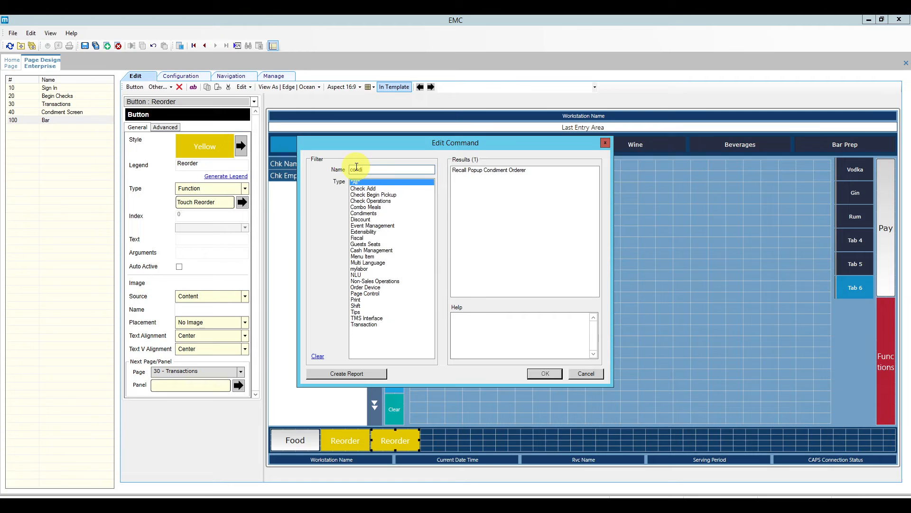
pyautogui.click(513, 172)
pyautogui.click(545, 373)
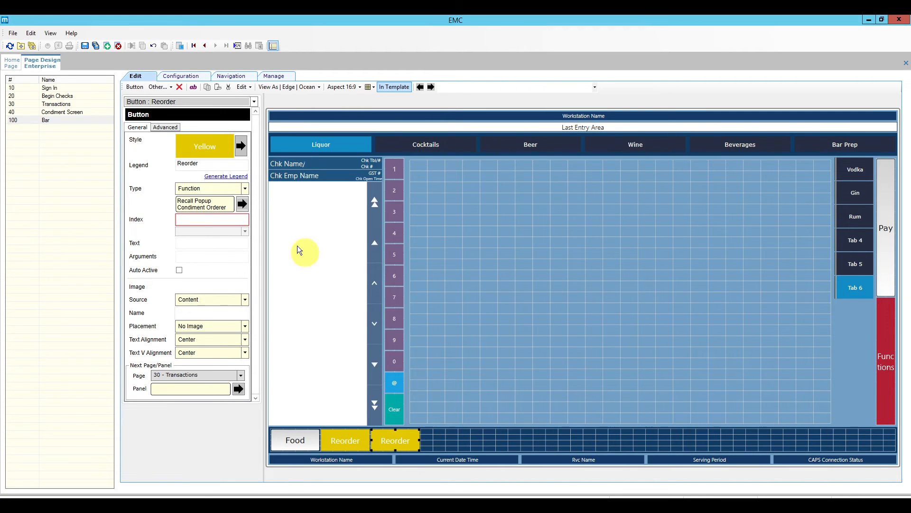
pyautogui.click(226, 177)
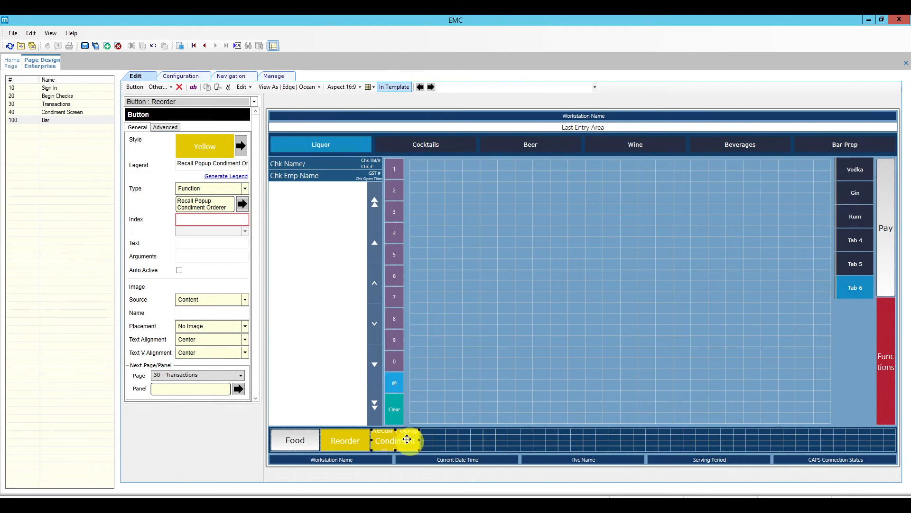
pyautogui.moveTo(210, 164); pyautogui.dragTo(177, 162)
pyautogui.press('BackSpace')
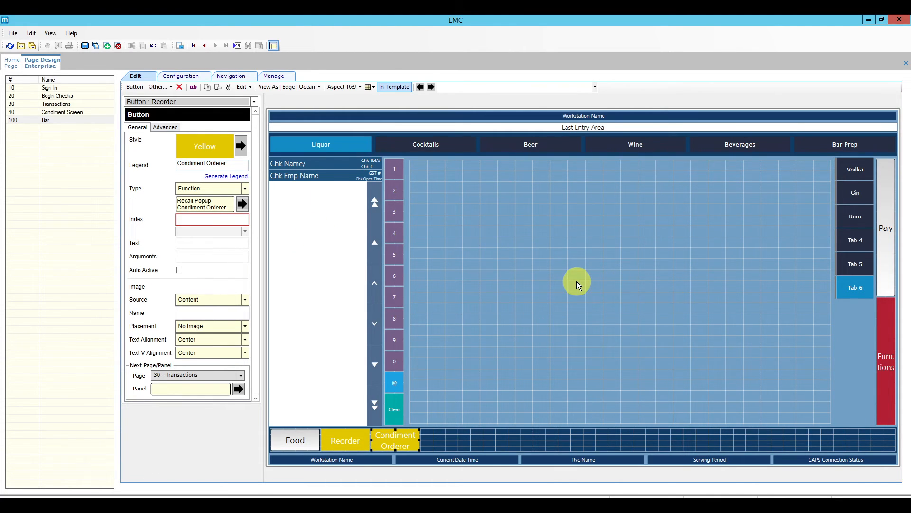
# Give the Condiment Orderer button the MicrosGreen style.
pyautogui.click(407, 434)
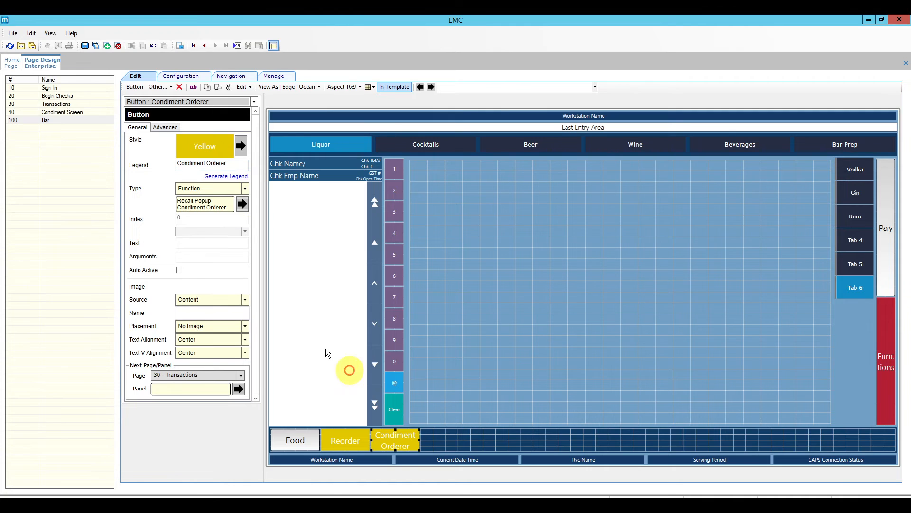
pyautogui.click(237, 148)
pyautogui.click(294, 222)
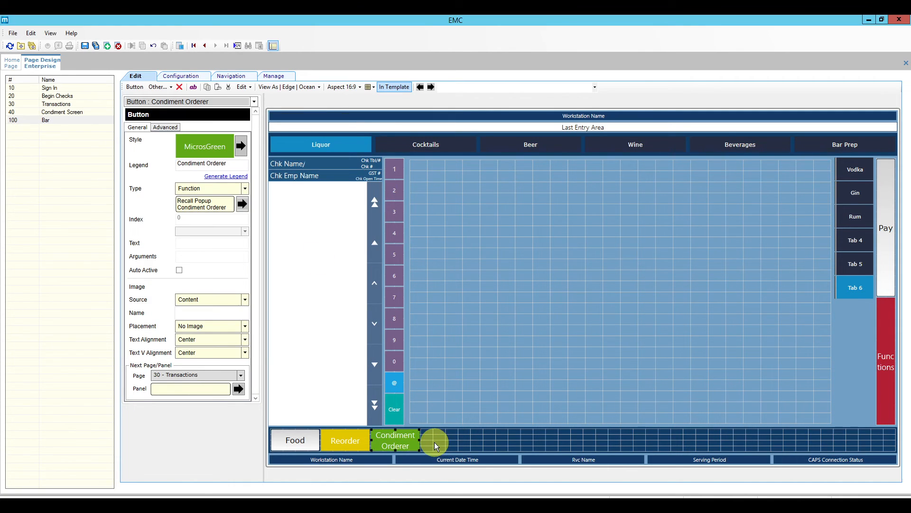
# Duplicate the Reorder and Condiment Orderer buttons into bottom-row slots 4 and 5.
pyautogui.click(449, 440)
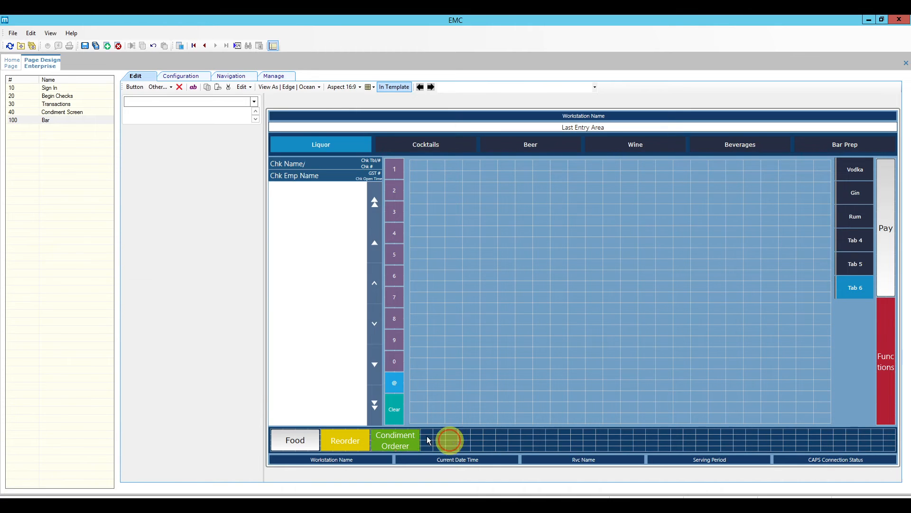
pyautogui.click(346, 434)
pyautogui.moveTo(434, 433); pyautogui.dragTo(355, 434)
pyautogui.click(476, 441)
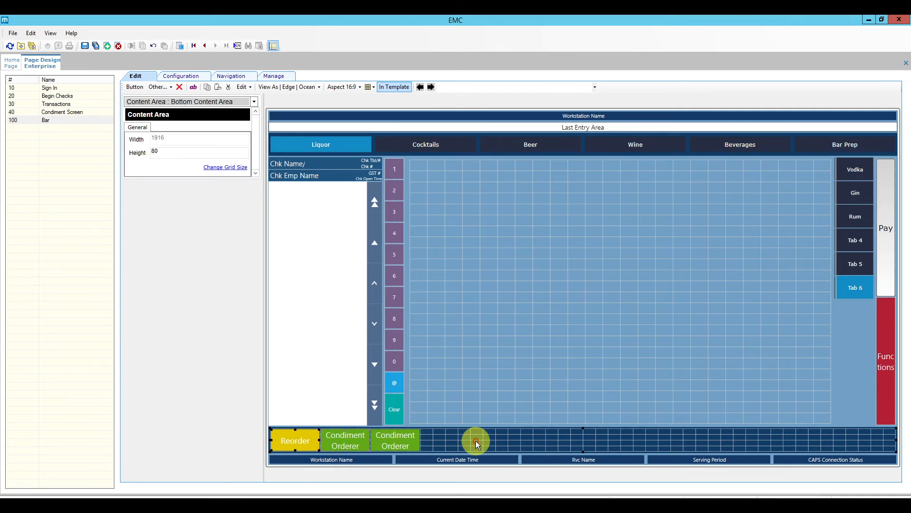
pyautogui.moveTo(295, 444); pyautogui.dragTo(449, 443)
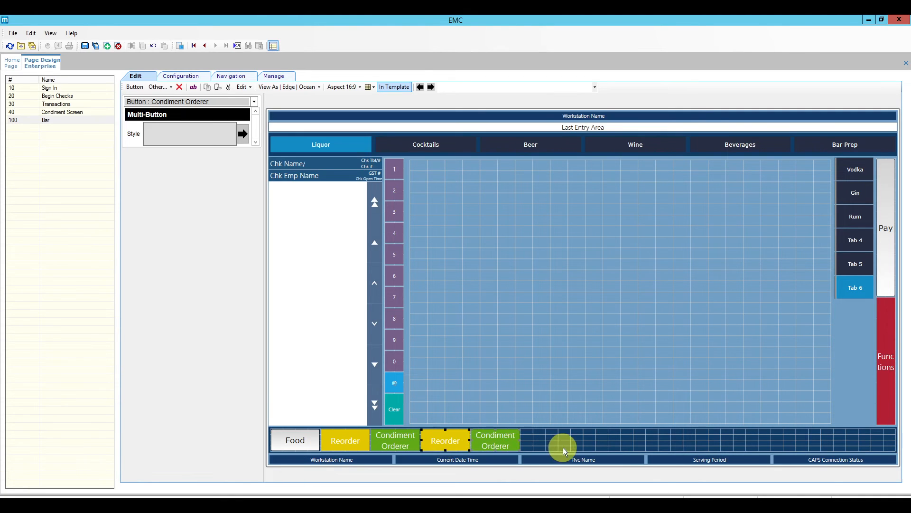
pyautogui.click(565, 451)
# Set the second Reorder button to Seat #/Next Seat, labelled Next Seat, in Teal style.
pyautogui.click(451, 435)
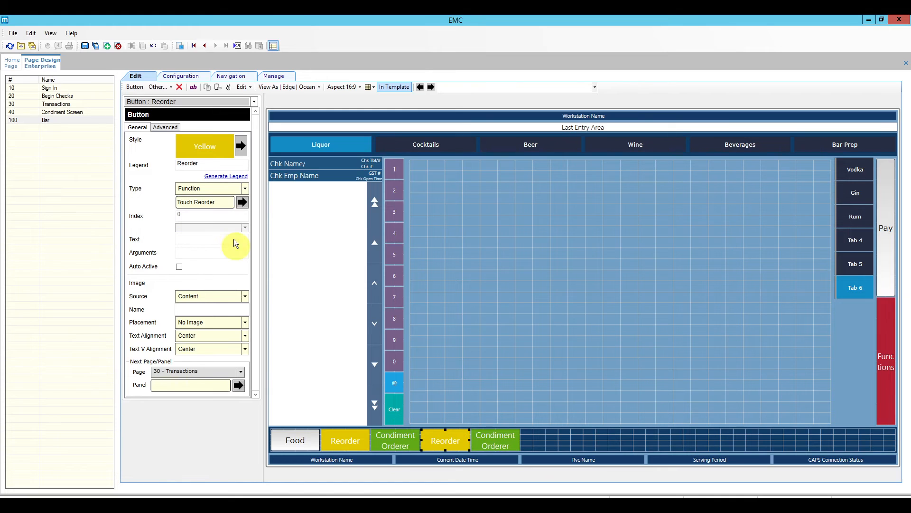
pyautogui.click(242, 202)
pyautogui.click(368, 169)
pyautogui.write('nex')
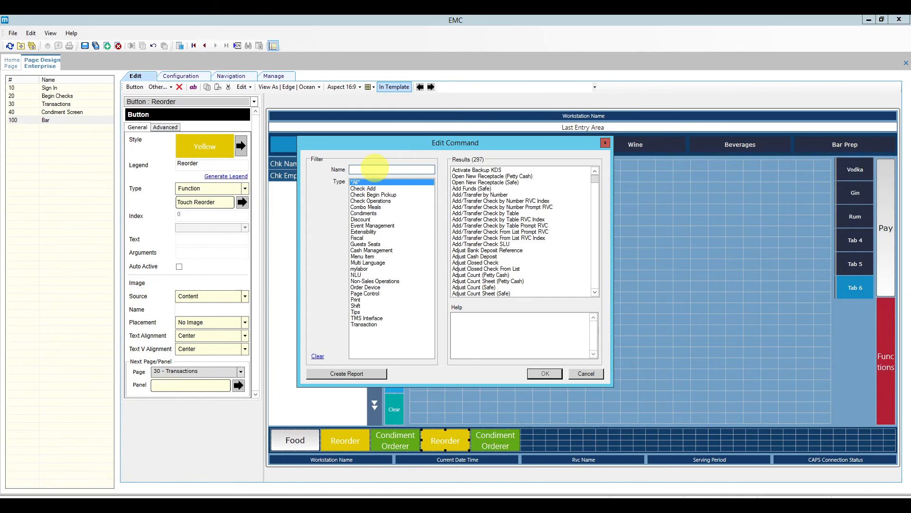
pyautogui.write('t')
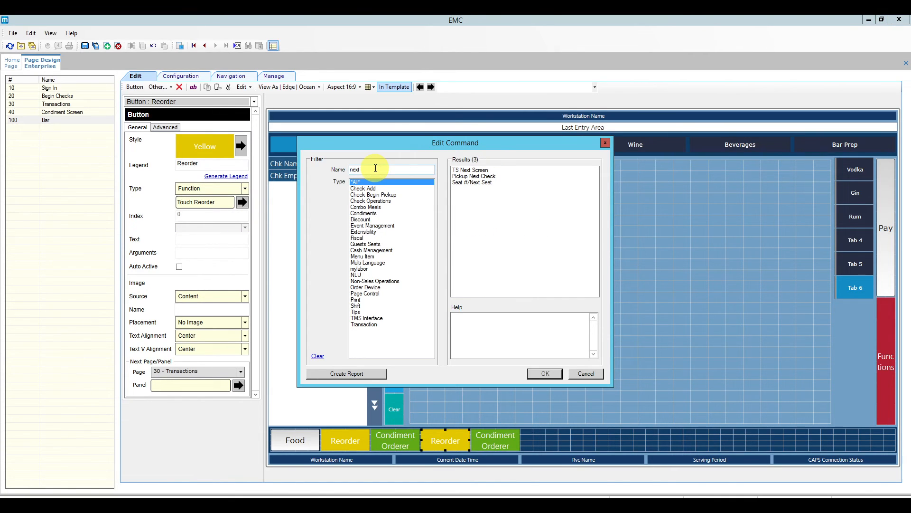
pyautogui.click(480, 182)
pyautogui.click(545, 374)
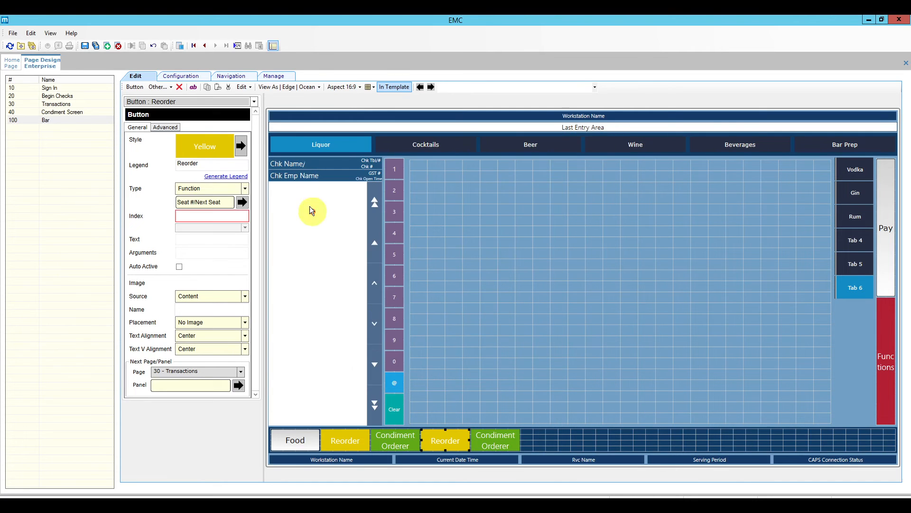
pyautogui.click(214, 175)
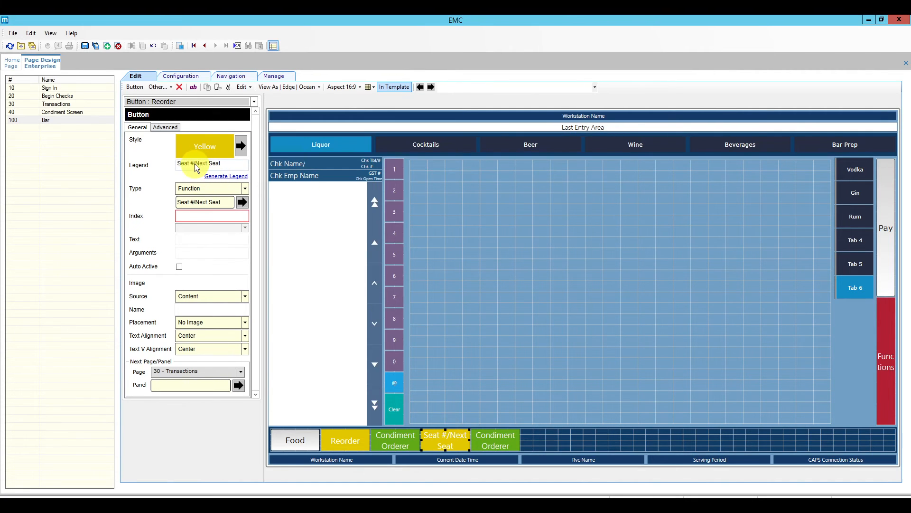
pyautogui.press('BackSpace')
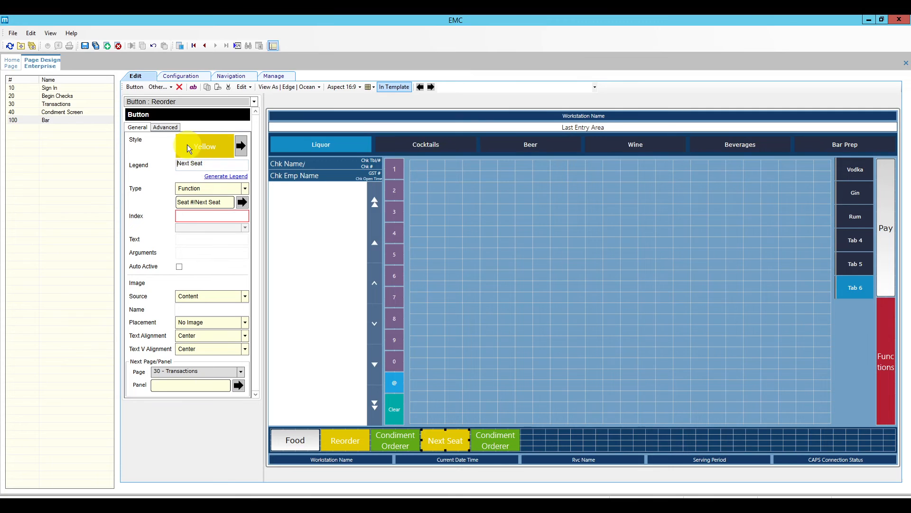
pyautogui.click(241, 144)
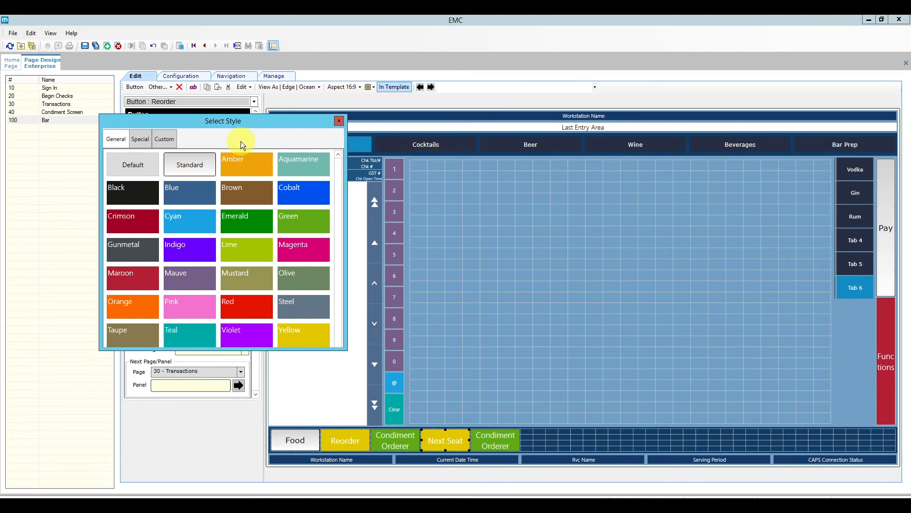
pyautogui.click(203, 329)
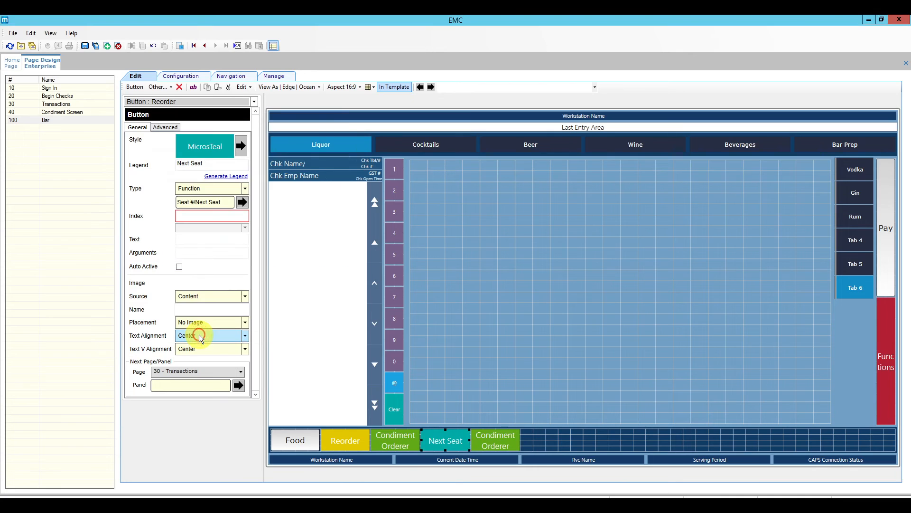
pyautogui.click(499, 440)
# Turn the second Condiment Orderer into a red Transaction Cancel button.
pyautogui.click(242, 202)
pyautogui.click(551, 374)
pyautogui.click(241, 146)
pyautogui.click(233, 151)
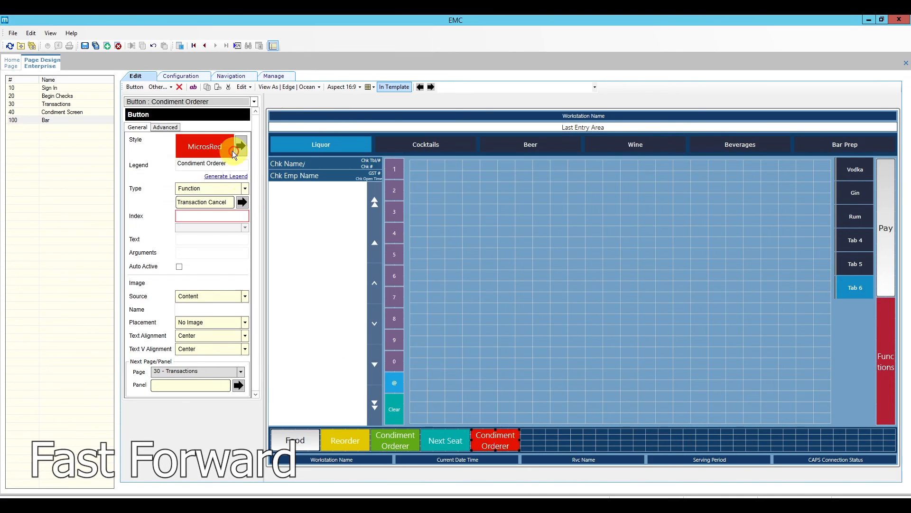
pyautogui.click(226, 176)
# Copy the Next Seat and Transaction Cancel buttons and place the copies further right in the row.
pyautogui.keyDown('ctrl'); pyautogui.click(459, 434); pyautogui.keyUp('ctrl')
pyautogui.hotkey('ctrl', 'c')
pyautogui.hotkey('ctrl', 'v')
pyautogui.moveTo(360, 439); pyautogui.dragTo(611, 442)
pyautogui.moveTo(545, 441); pyautogui.dragTo(646, 441)
pyautogui.moveTo(595, 440); pyautogui.dragTo(546, 440)
pyautogui.moveTo(641, 440); pyautogui.dragTo(589, 437)
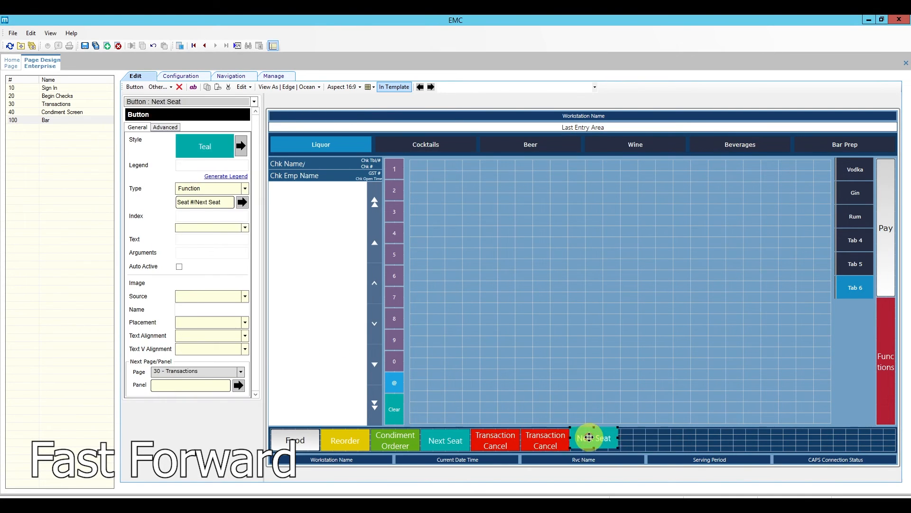
# Change the second Transaction Cancel button to a maroon Void button.
pyautogui.click(562, 438)
pyautogui.click(242, 202)
pyautogui.click(357, 168)
pyautogui.write('void')
pyautogui.click(475, 176)
pyautogui.click(553, 375)
pyautogui.click(226, 176)
pyautogui.click(241, 145)
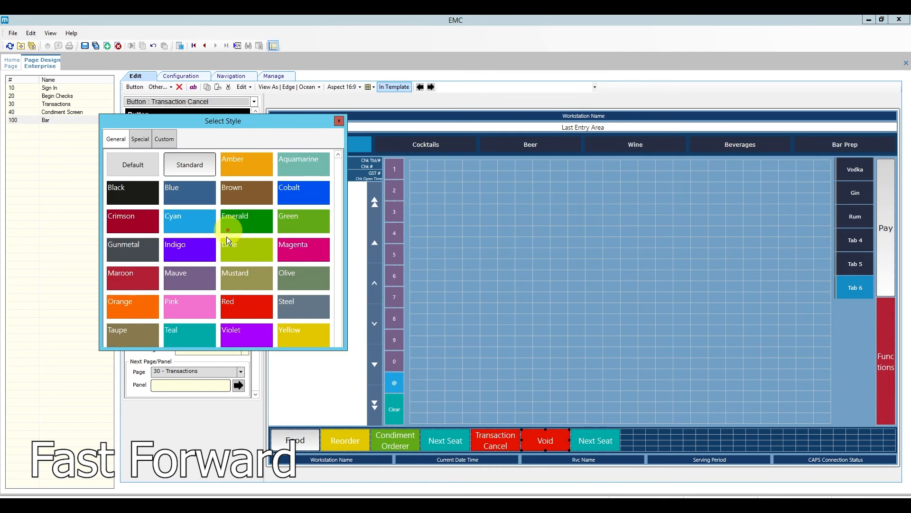
pyautogui.click(132, 278)
# Make the second Next Seat button a white Tender/Media Print Check button.
pyautogui.click(596, 440)
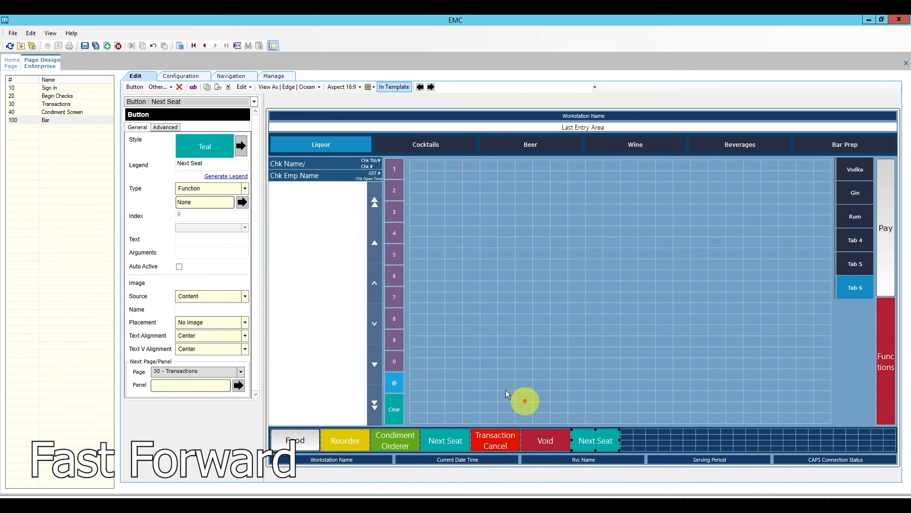
pyautogui.click(245, 188)
pyautogui.moveTo(250, 239); pyautogui.dragTo(256, 288)
pyautogui.click(195, 351)
pyautogui.click(242, 202)
pyautogui.click(412, 269)
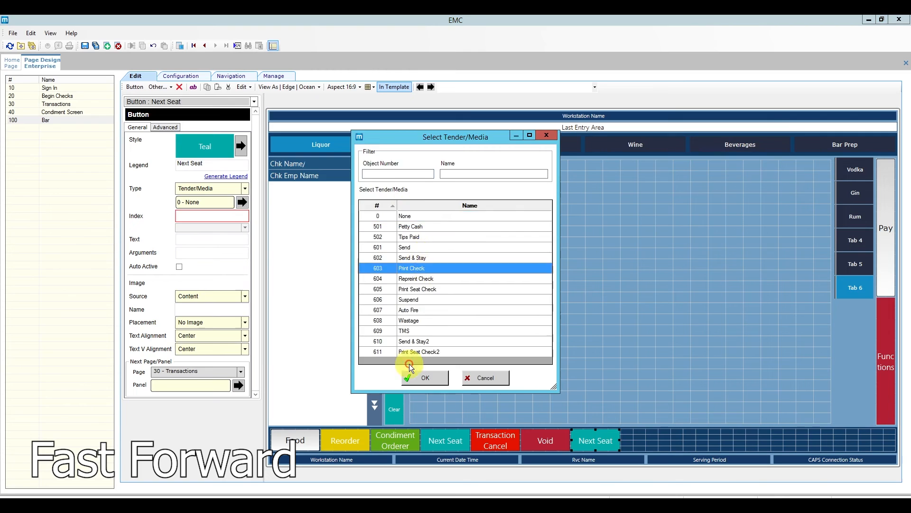
pyautogui.click(416, 377)
pyautogui.click(226, 176)
pyautogui.click(240, 146)
# Paste another Next Seat and Transaction Cancel pair, then delete the unneeded copies.
pyautogui.click(194, 164)
pyautogui.click(648, 440)
pyautogui.hotkey('ctrl', 'v')
pyautogui.moveTo(345, 439); pyautogui.dragTo(646, 439)
pyautogui.moveTo(296, 441); pyautogui.dragTo(700, 447)
pyautogui.click(646, 442)
pyautogui.press('Delete')
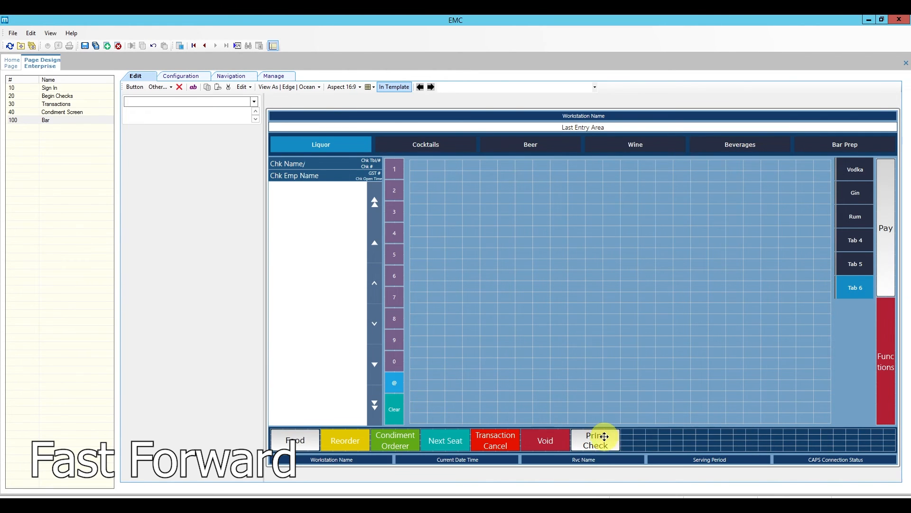
# Copy Print Check beside itself and turn the copy into a Tender/Media Send button labelled Send.
pyautogui.click(605, 436)
pyautogui.hotkey('ctrl', 'c')
pyautogui.click(653, 442)
pyautogui.hotkey('ctrl', 'v')
pyautogui.moveTo(296, 440); pyautogui.dragTo(646, 442)
pyautogui.click(242, 203)
pyautogui.click(412, 246)
pyautogui.click(424, 380)
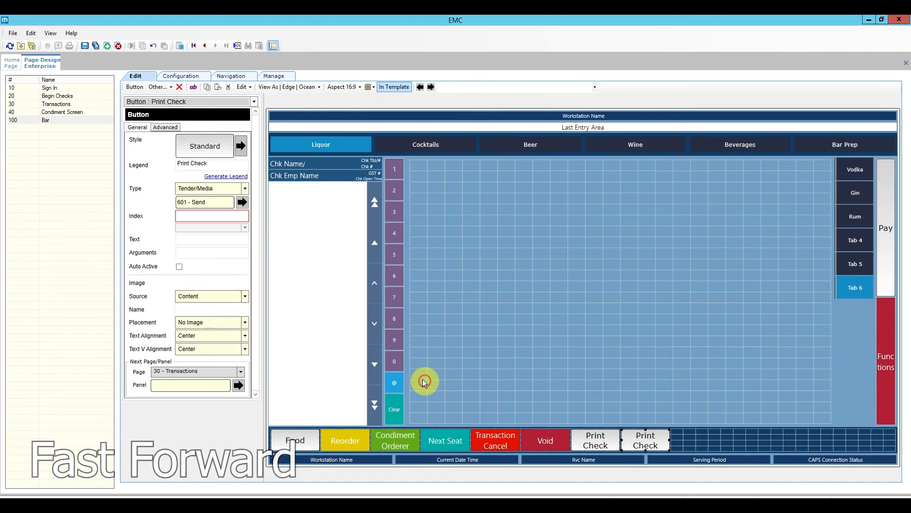
pyautogui.click(226, 176)
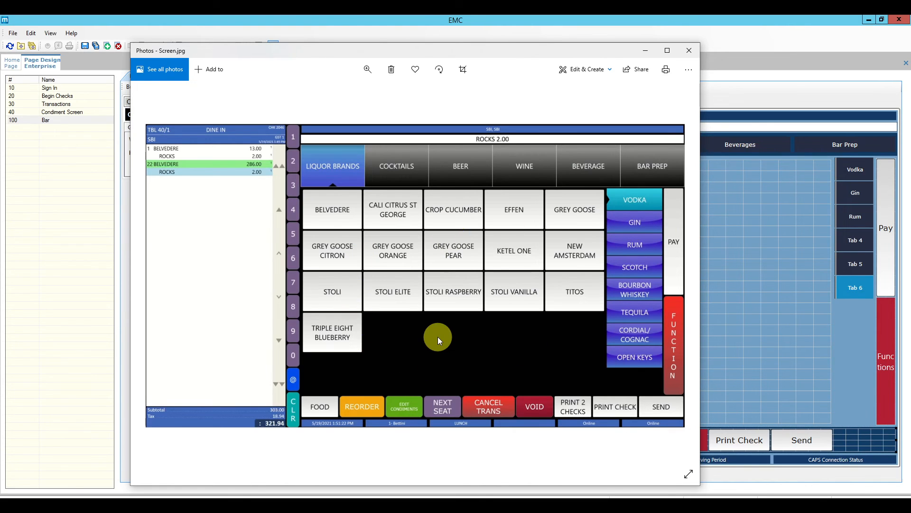
pyautogui.click(731, 311)
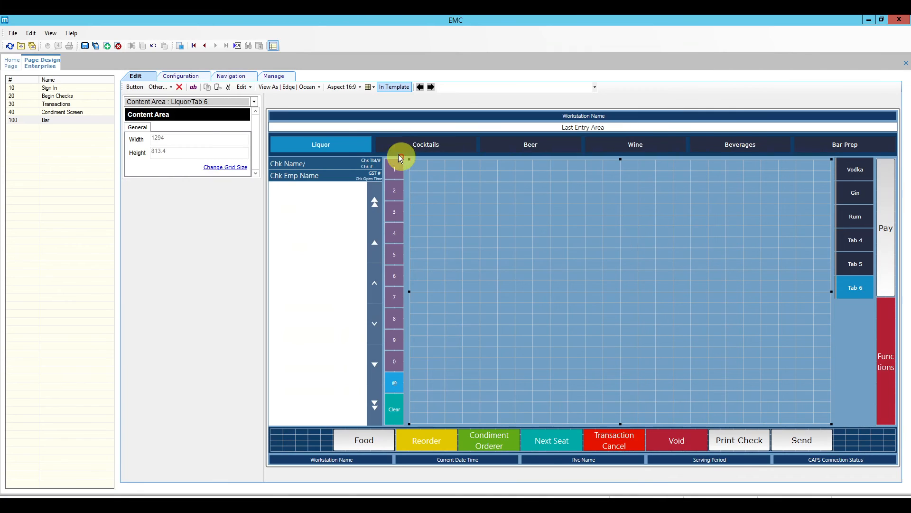
# Give the Liquor–Bar Prep navigation bar height 140 and a custom font size of 30.
pyautogui.click(330, 148)
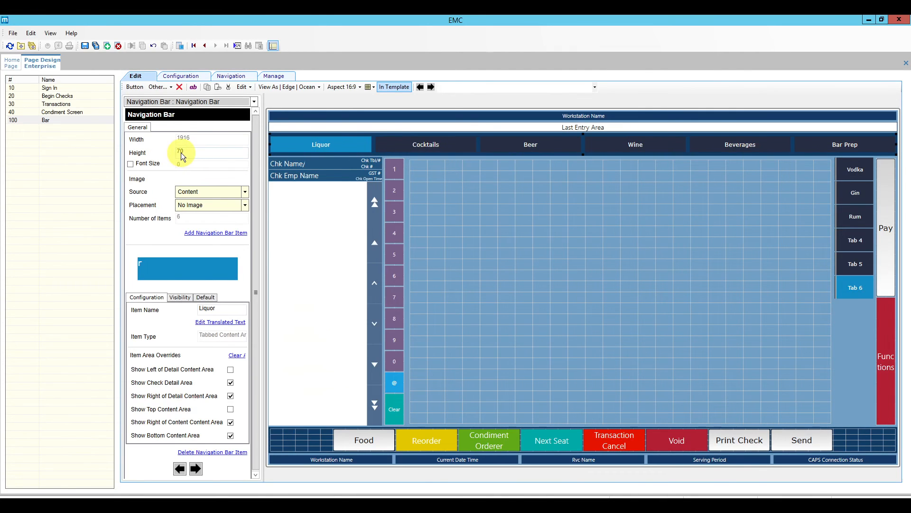
pyautogui.write('14')
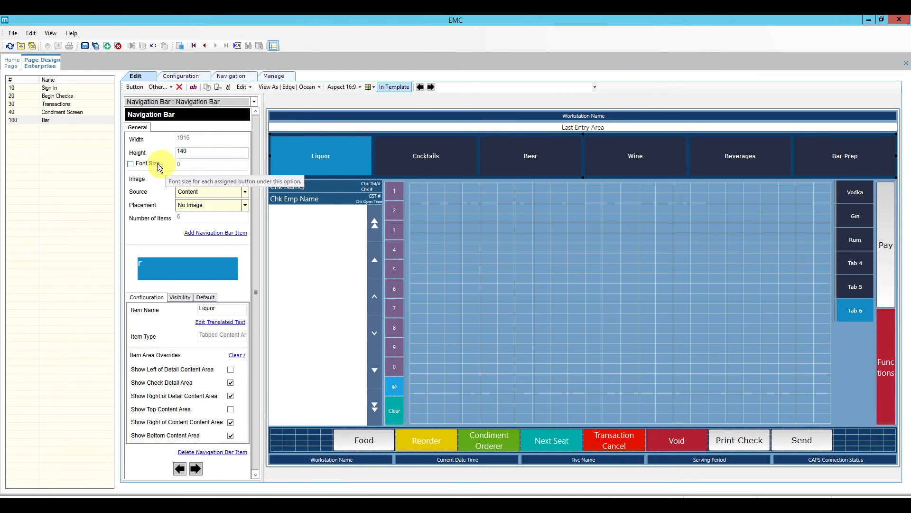
pyautogui.click(130, 164)
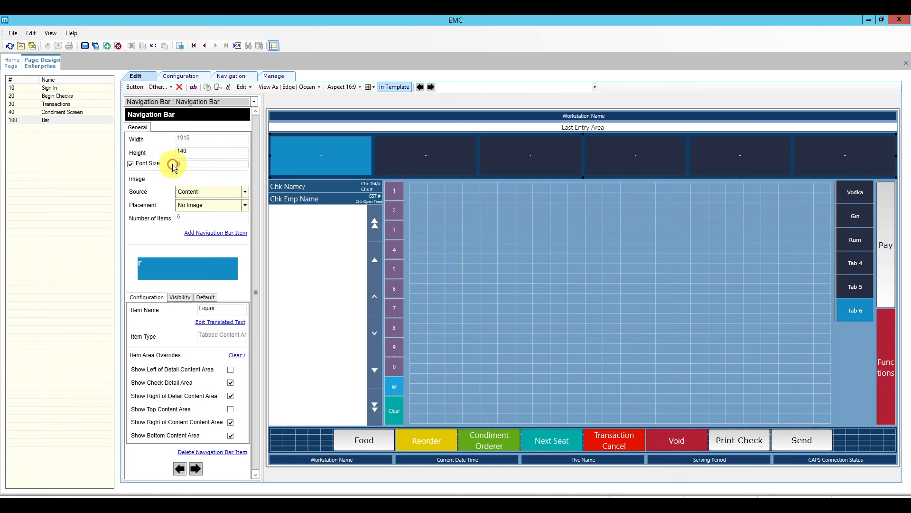
pyautogui.write('30')
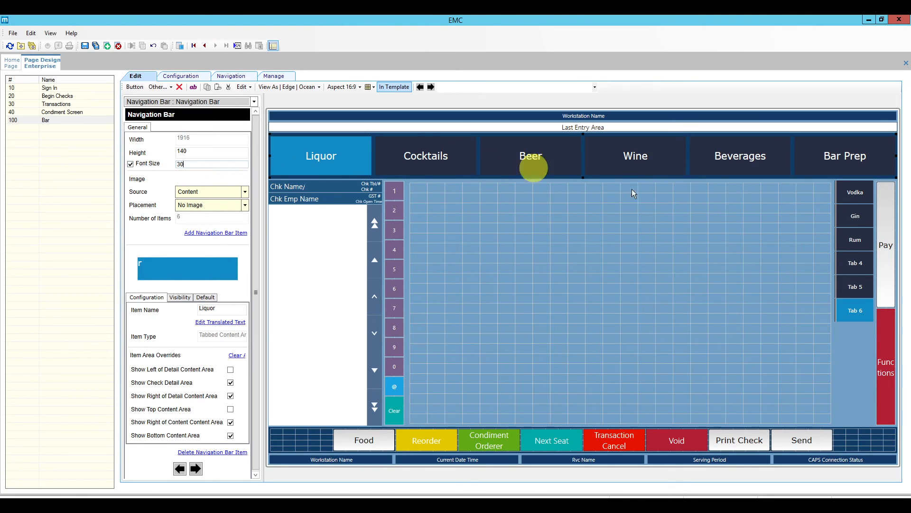
pyautogui.click(853, 198)
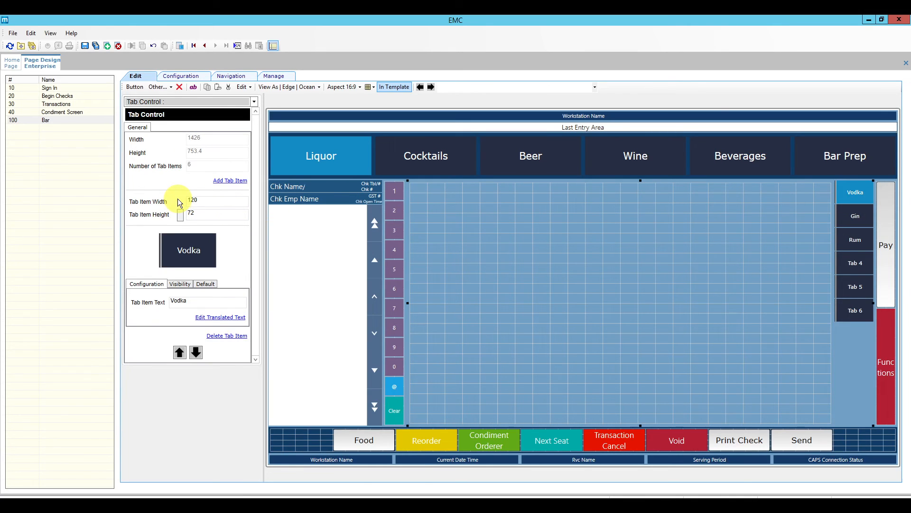
# Change the Vodka, Gin and Rum tab item width from 120 to 200.
pyautogui.doubleClick(195, 200)
pyautogui.write('2000')
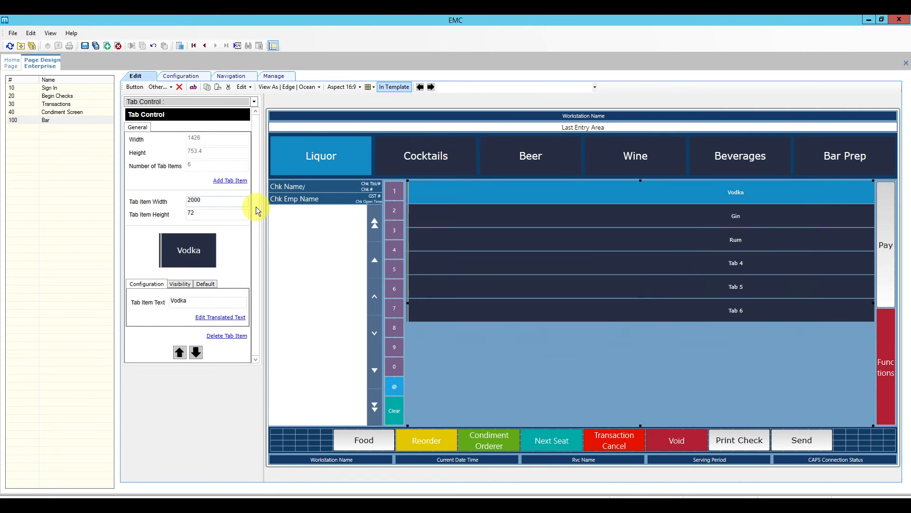
pyautogui.press('BackSpace')
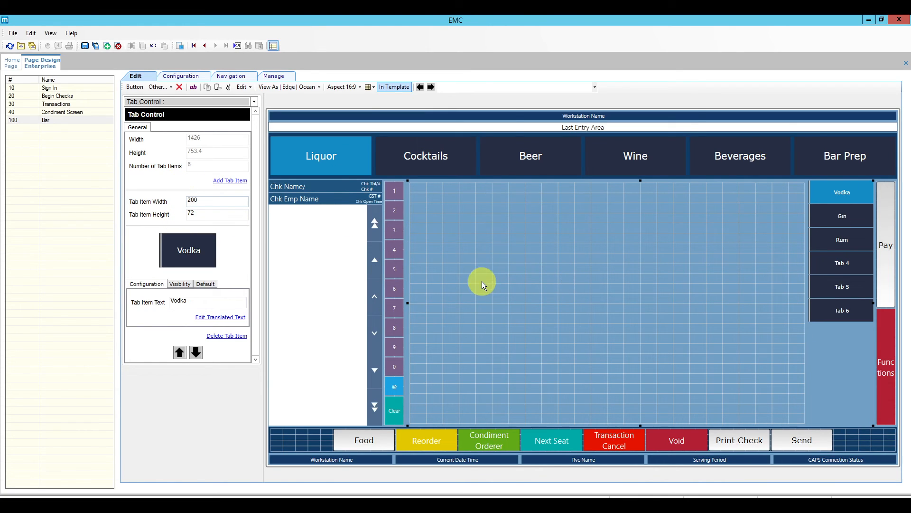
pyautogui.click(487, 254)
# Open the Liquor content area's Change Grid Size dialog, cancel it unchanged, then open the Other... list.
pyautogui.rightClick(464, 221)
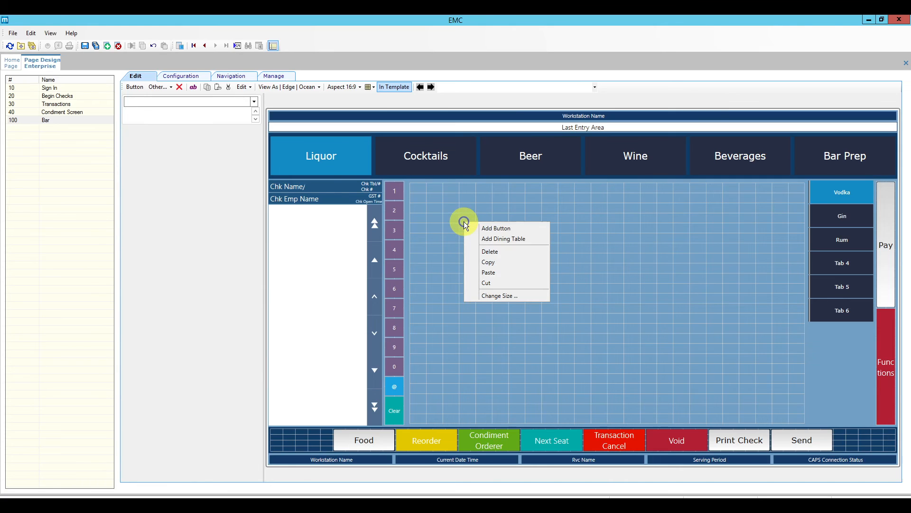
pyautogui.click(451, 223)
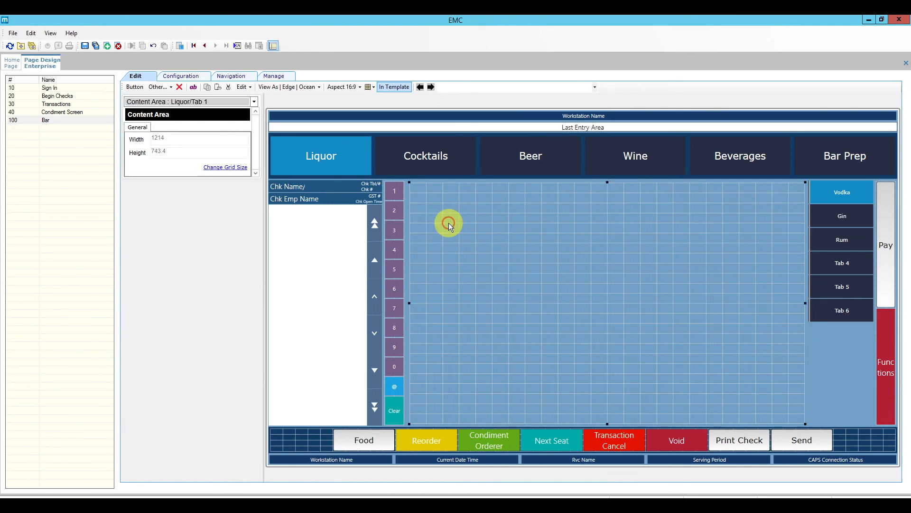
pyautogui.rightClick(448, 223)
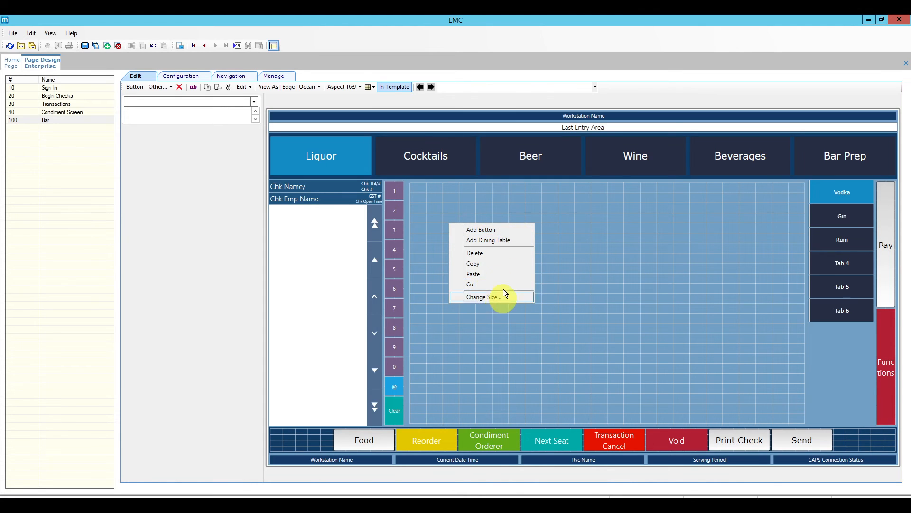
pyautogui.click(637, 294)
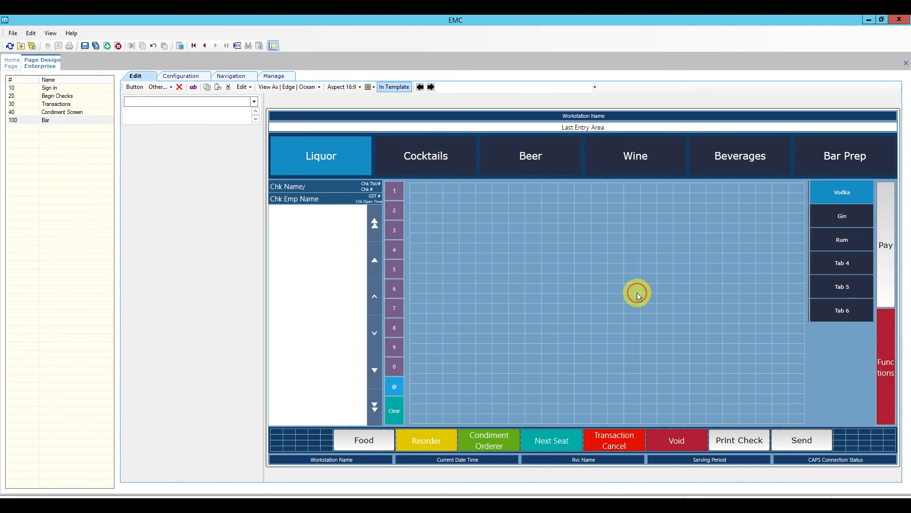
pyautogui.rightClick(469, 247)
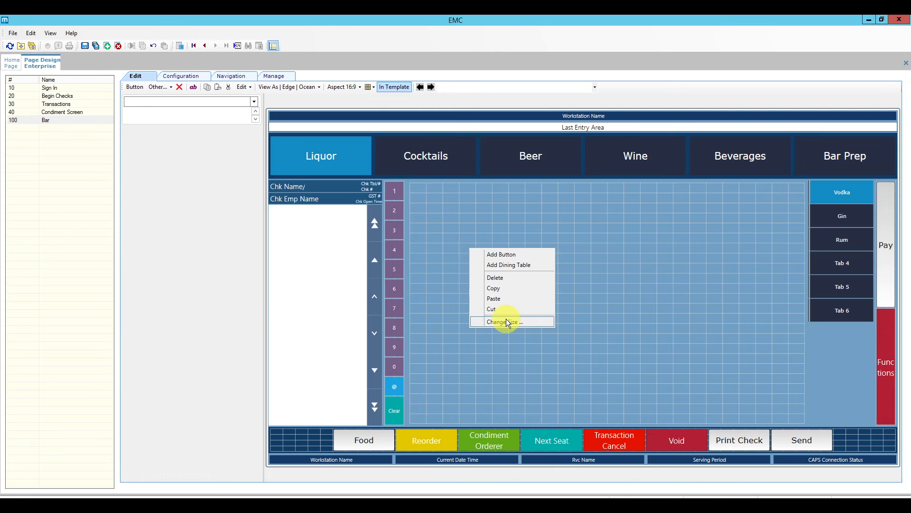
pyautogui.click(534, 324)
pyautogui.moveTo(472, 195); pyautogui.dragTo(671, 177)
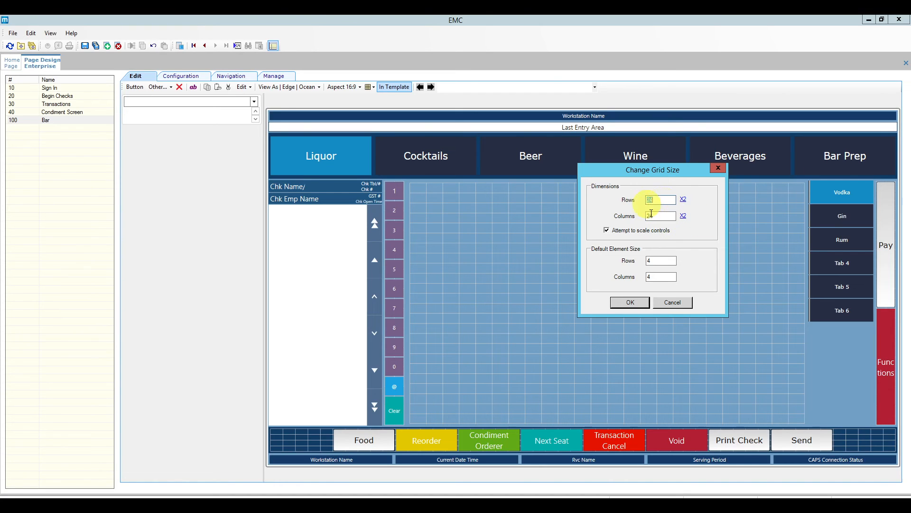
pyautogui.click(674, 302)
pyautogui.click(492, 254)
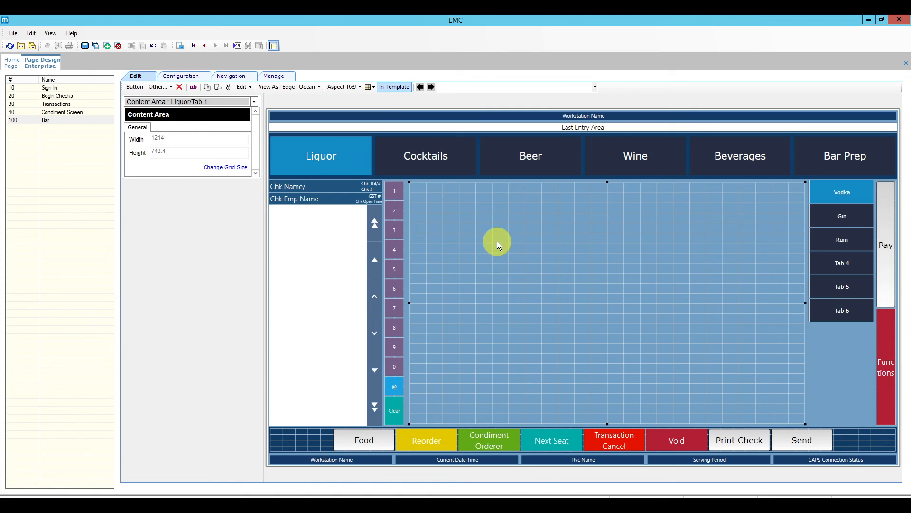
pyautogui.click(170, 87)
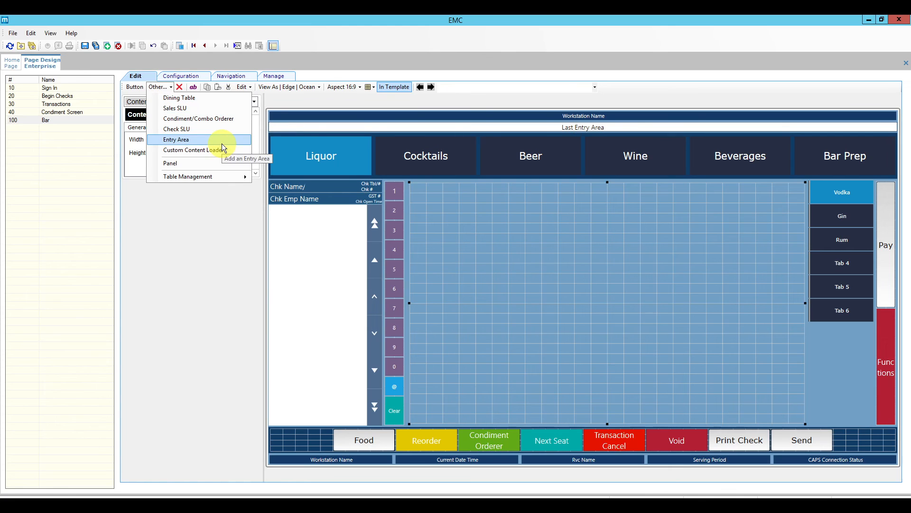
# Insert a Sales SLU lookup in the Liquor area with its Data value set to 46 - Vodka.
pyautogui.click(221, 112)
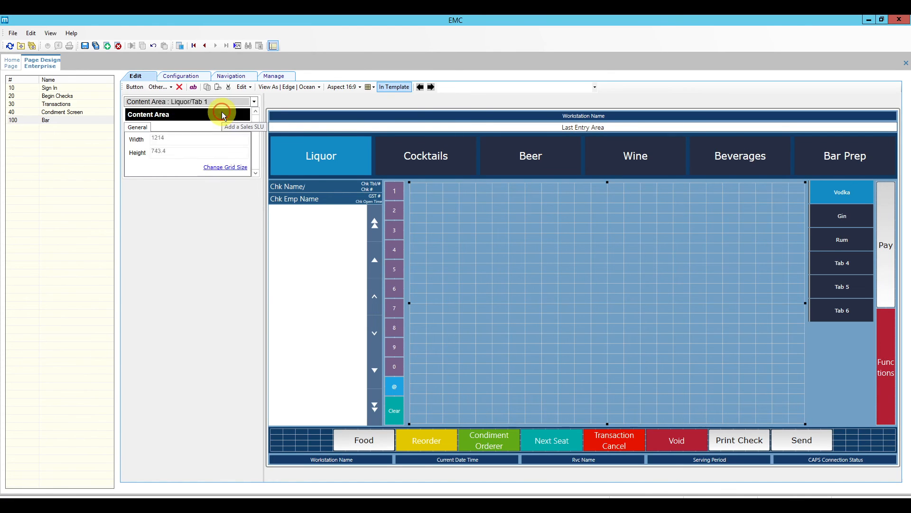
pyautogui.moveTo(449, 200); pyautogui.dragTo(805, 421)
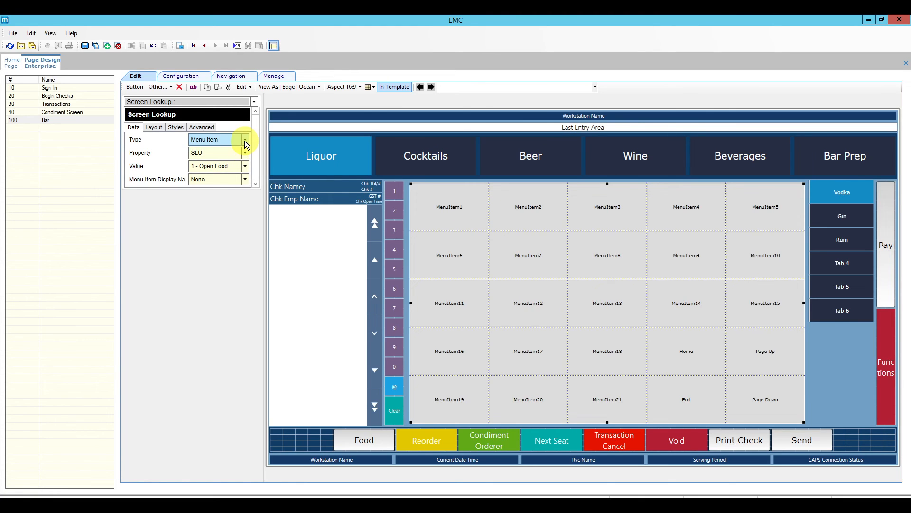
pyautogui.click(244, 169)
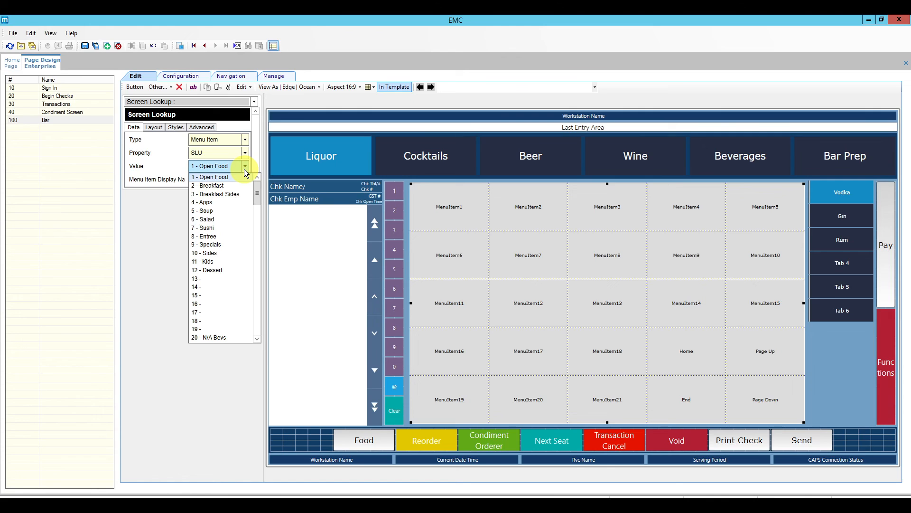
pyautogui.scroll(-4, 234, 258)
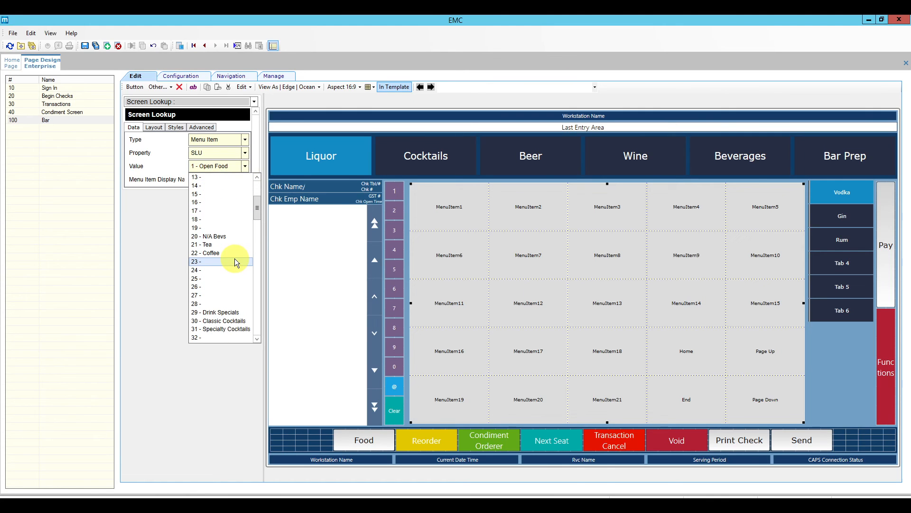
pyautogui.scroll(-8, 235, 259)
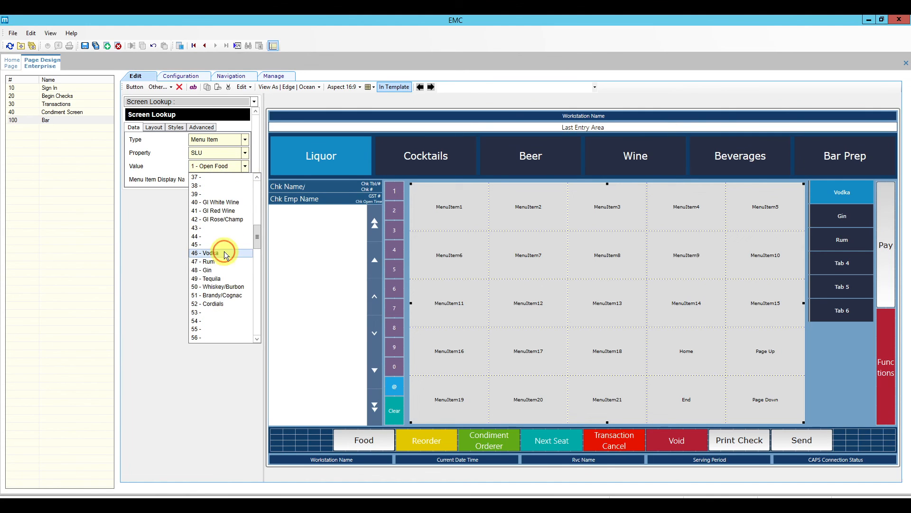
pyautogui.click(224, 252)
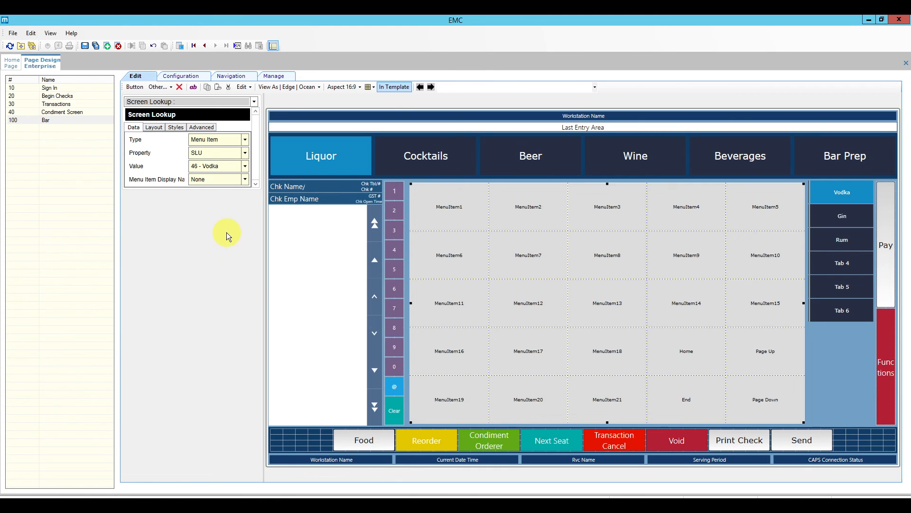
pyautogui.click(158, 129)
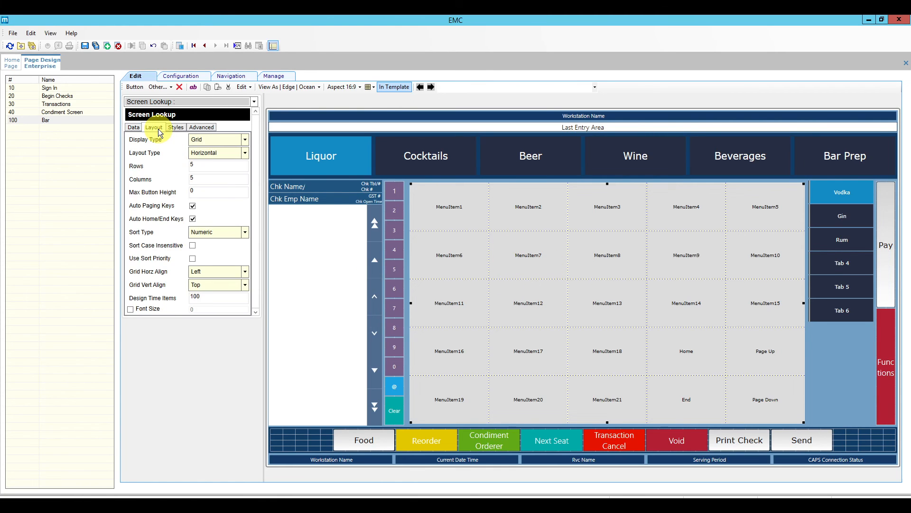
# Set the Vodka grid's Display Type to Tabbed Grid Box, keeping Layout Type Horizontal.
pyautogui.click(207, 144)
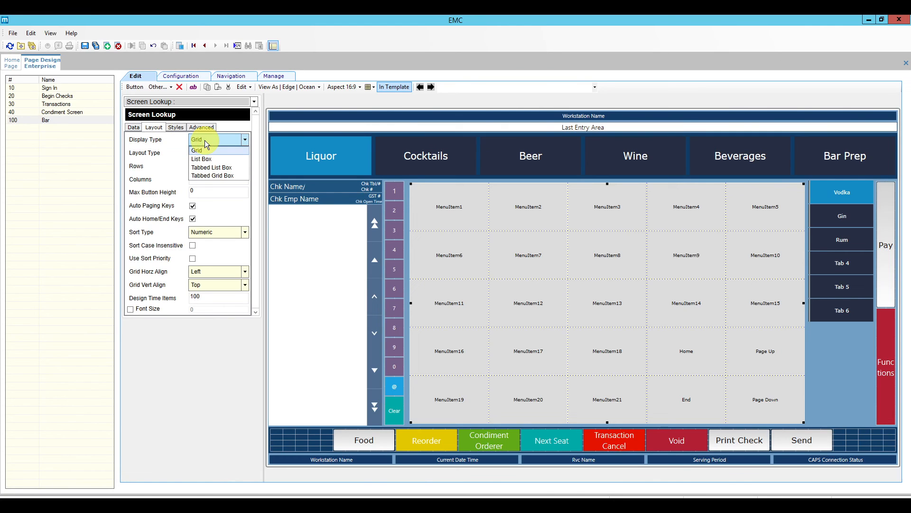
pyautogui.click(234, 176)
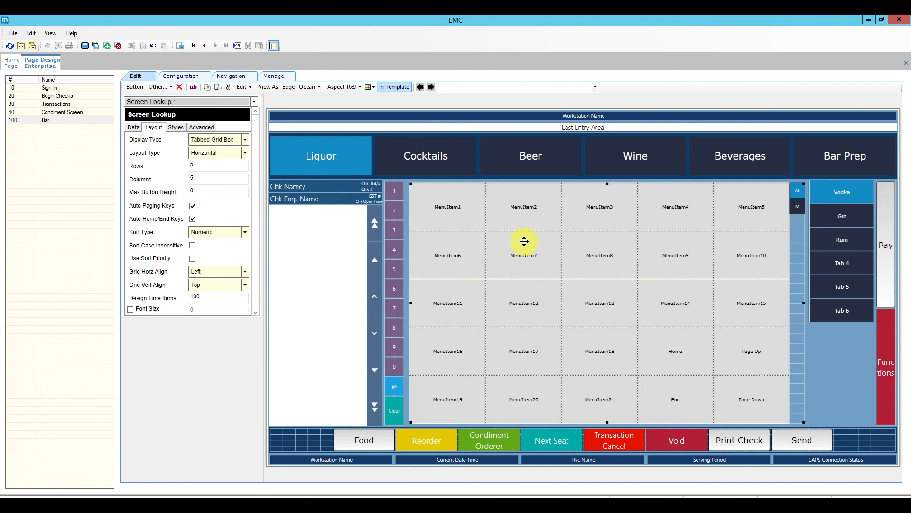
pyautogui.click(204, 153)
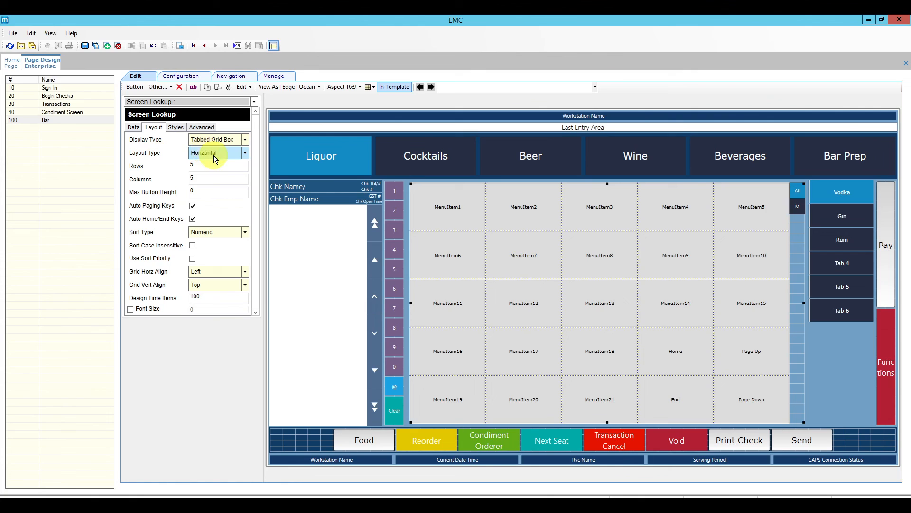
pyautogui.click(214, 157)
pyautogui.click(213, 157)
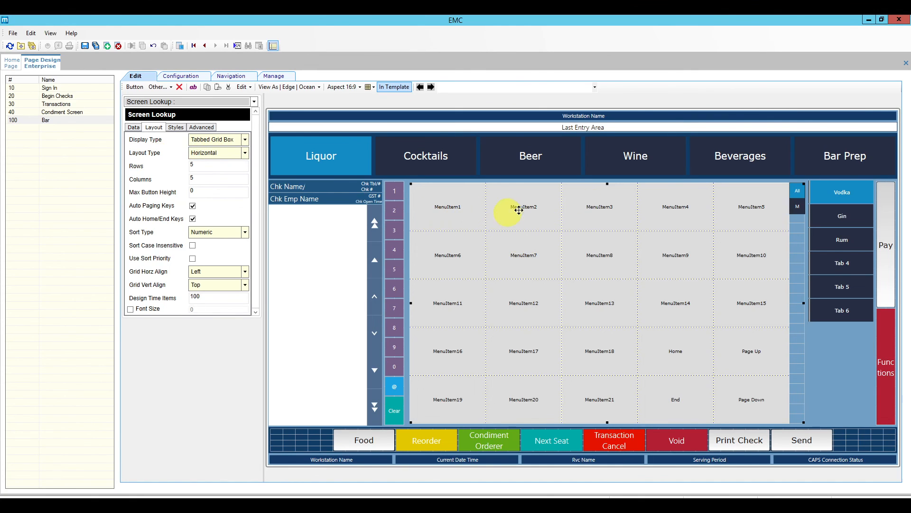
pyautogui.click(213, 154)
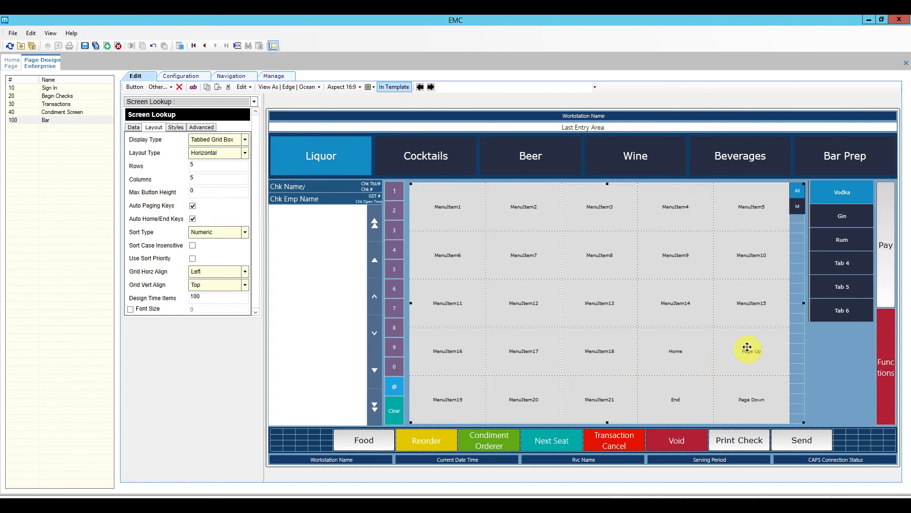
# Turn off Auto Home/End Keys and sort the Vodka items Alpha with Use Sort Priority.
pyautogui.click(193, 219)
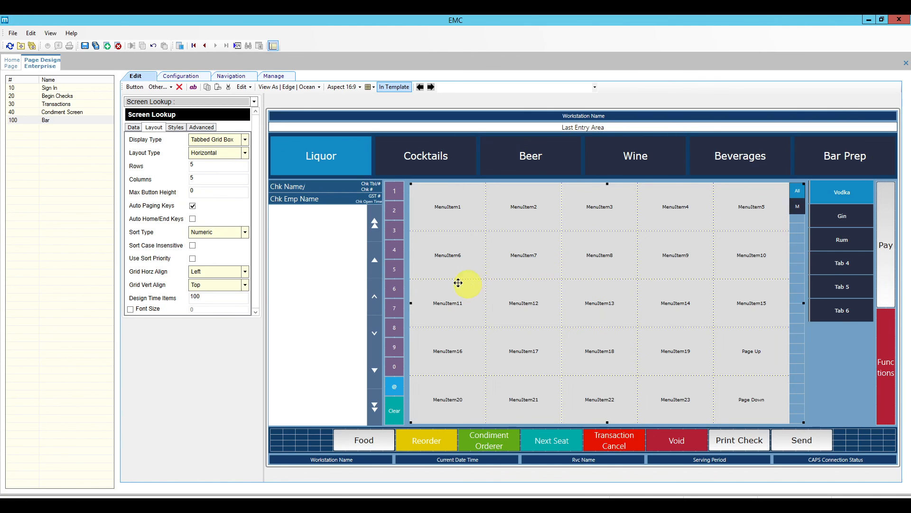
pyautogui.click(245, 232)
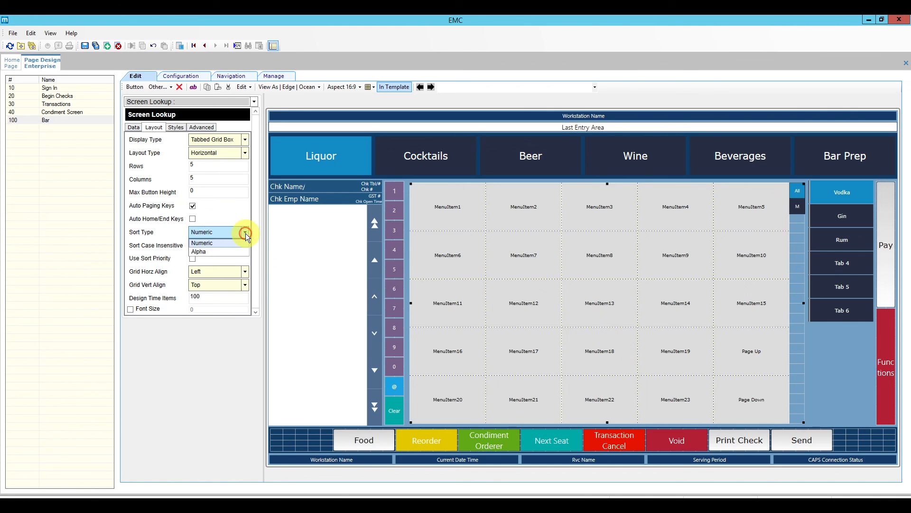
pyautogui.click(214, 252)
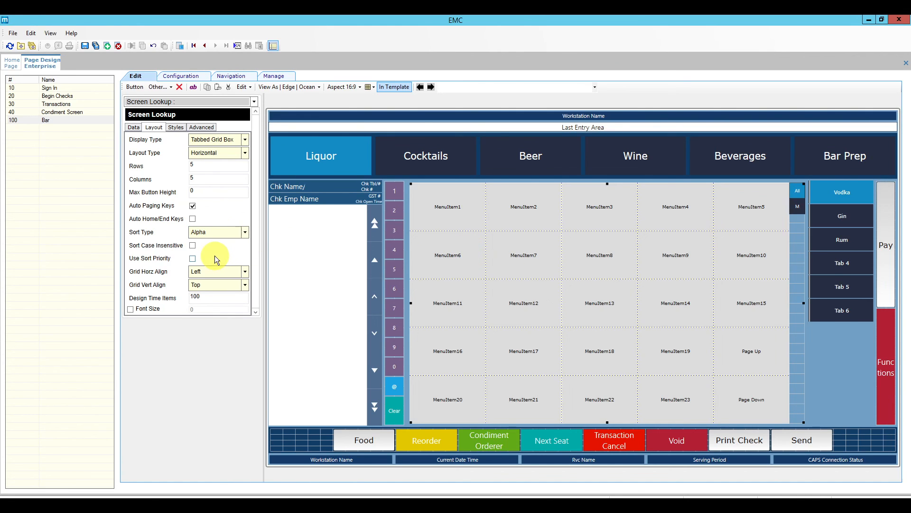
pyautogui.click(193, 259)
# Enable a custom font size of 22 for the Vodka items.
pyautogui.click(130, 310)
pyautogui.write('25')
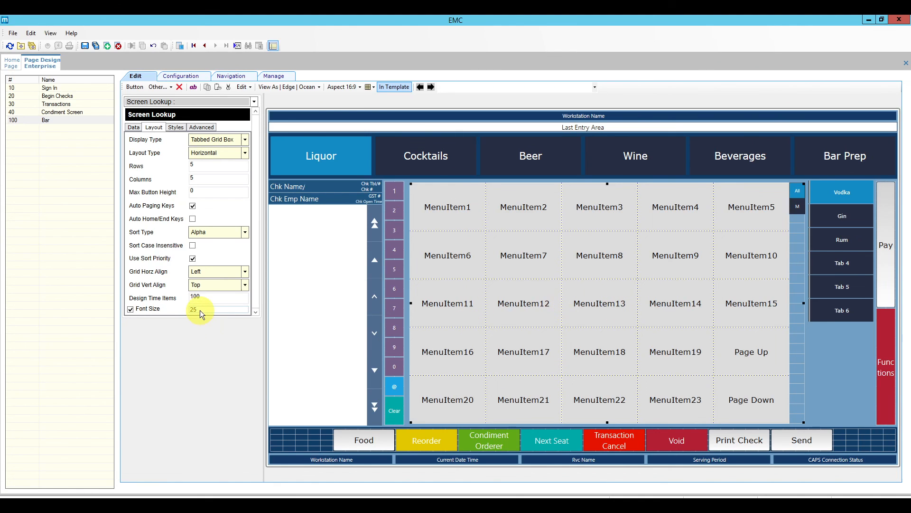
pyautogui.press('BackSpace')
pyautogui.write('2')
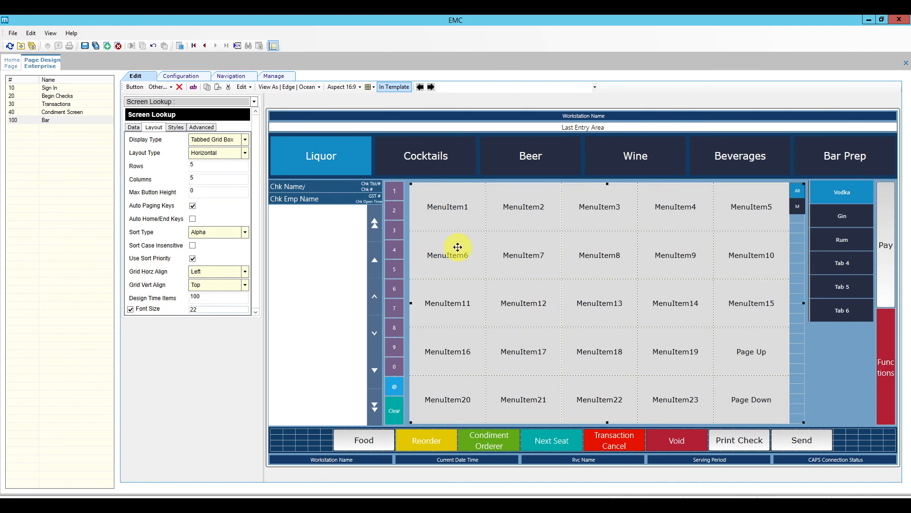
# Save the page, then set the Vodka grid's Button Style to Standard and Nav Style to Steel.
pyautogui.click(85, 46)
pyautogui.click(443, 235)
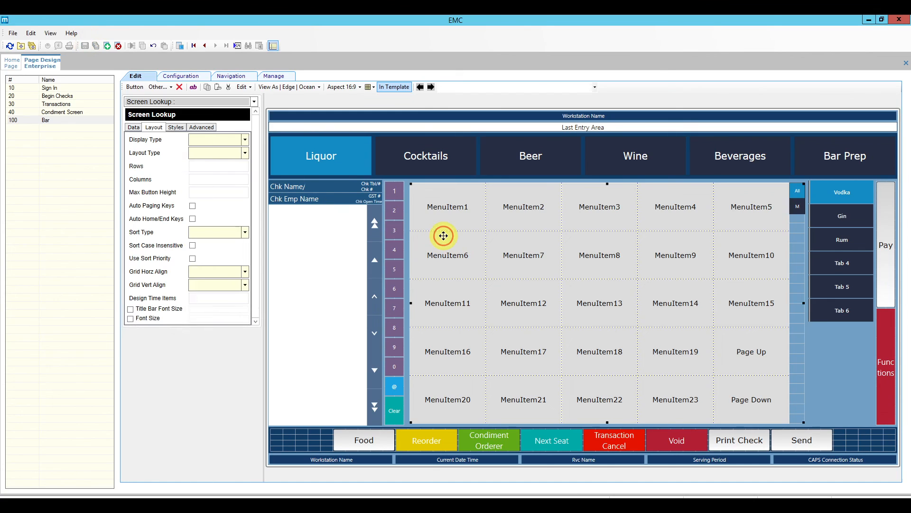
pyautogui.click(175, 127)
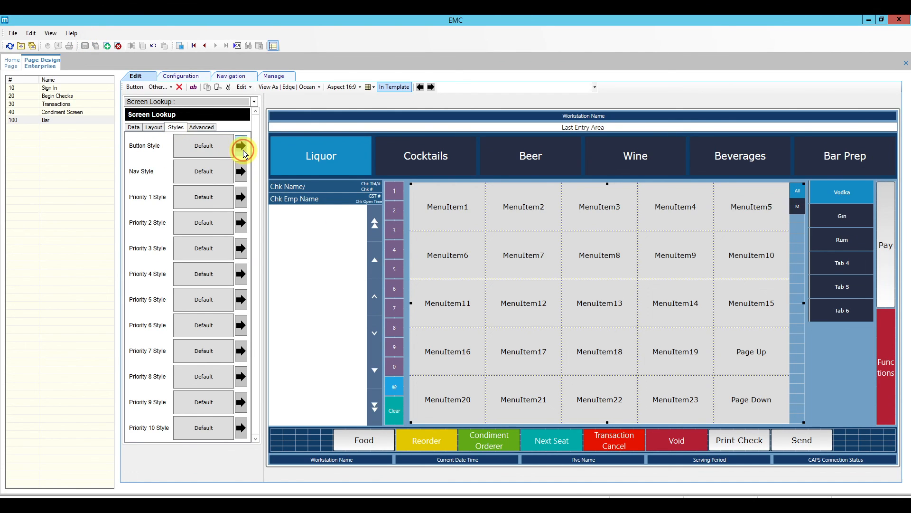
pyautogui.click(240, 147)
pyautogui.click(153, 125)
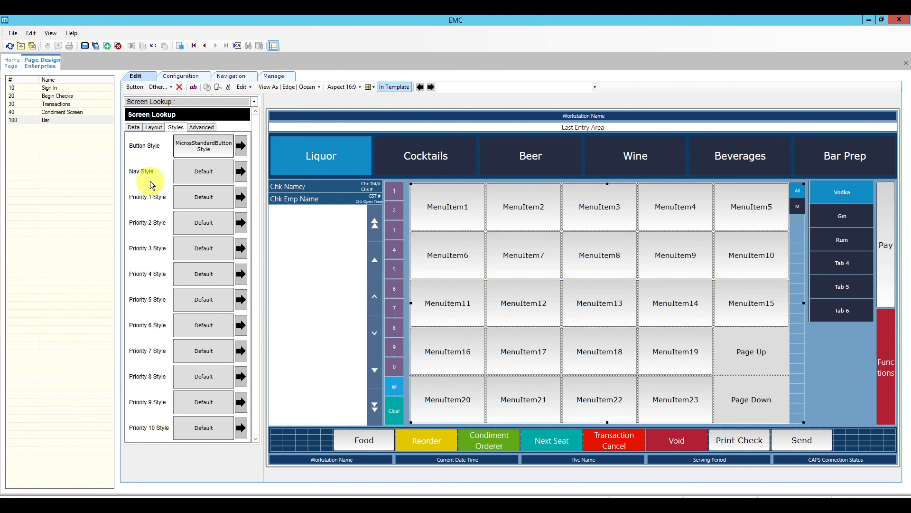
pyautogui.click(240, 171)
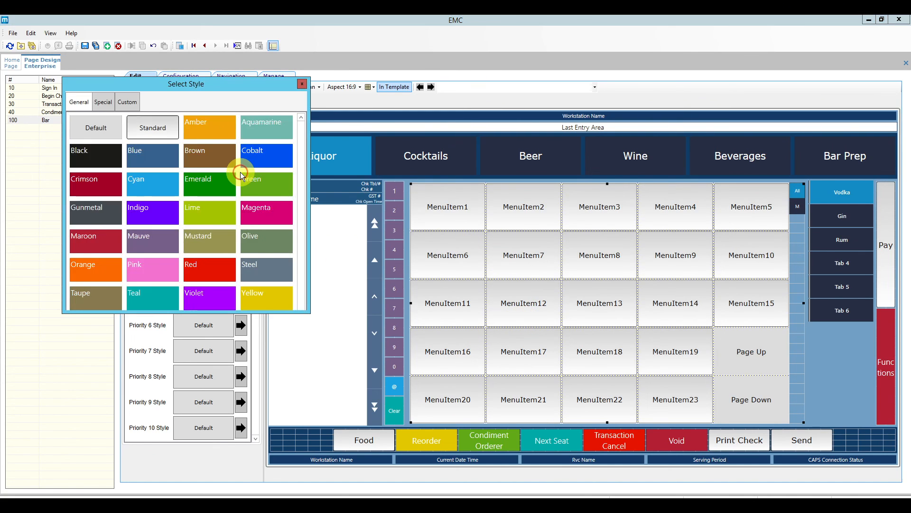
pyautogui.click(260, 267)
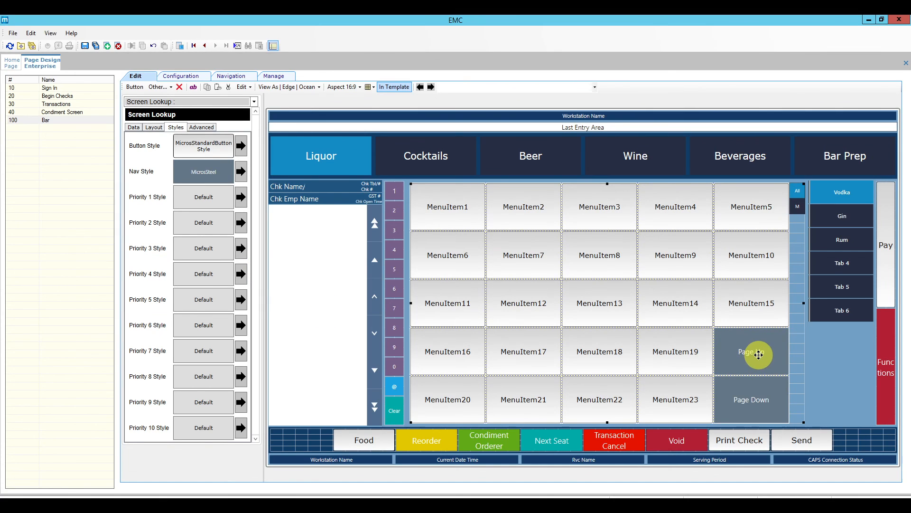